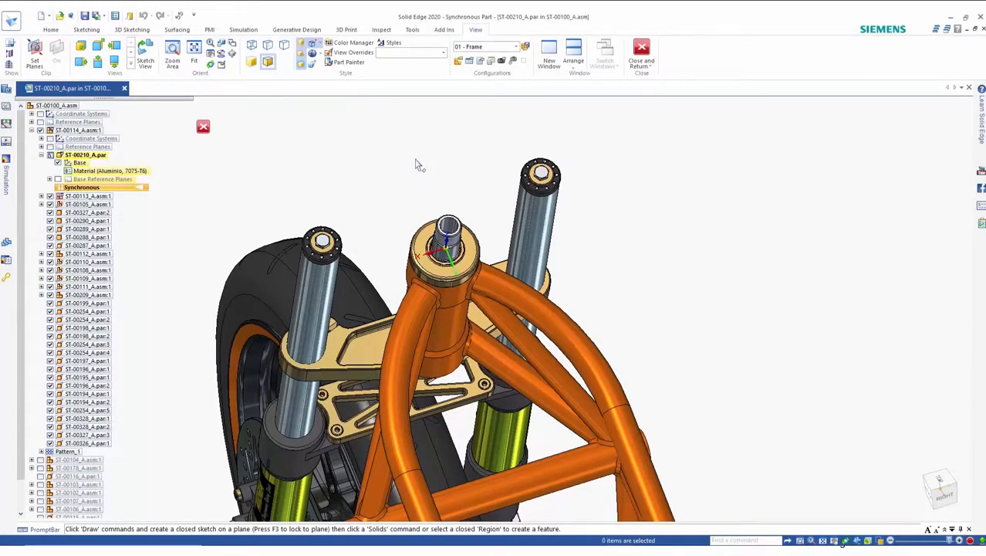
# Step: Project the head tube's top circular edge into a new sketch on the part
pyautogui.scroll(5, 417, 164)
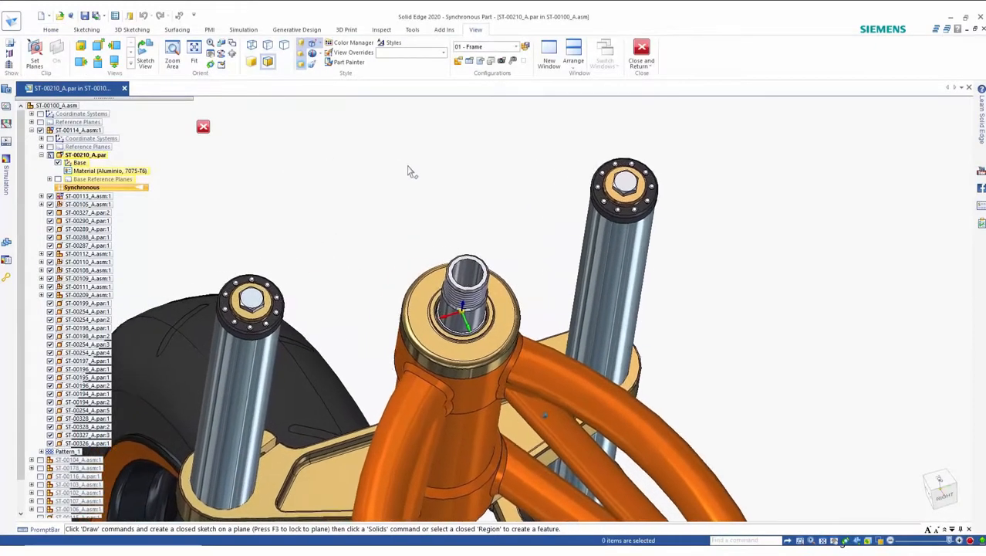
pyautogui.rightClick(409, 176)
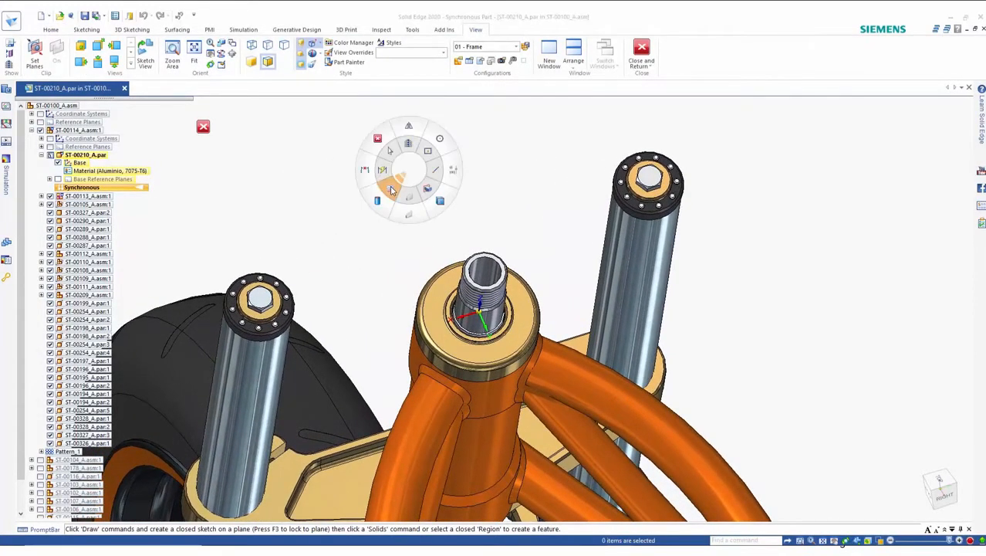
pyautogui.click(388, 186)
pyautogui.click(475, 316)
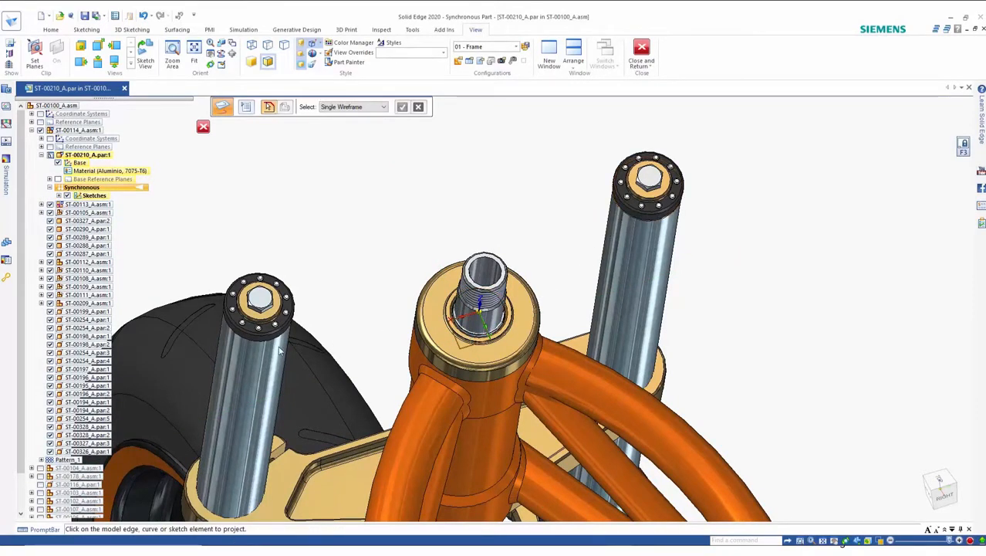
# Step: Draw 42 mm diameter circles centred on the tops of both fork tubes
pyautogui.rightClick(417, 222)
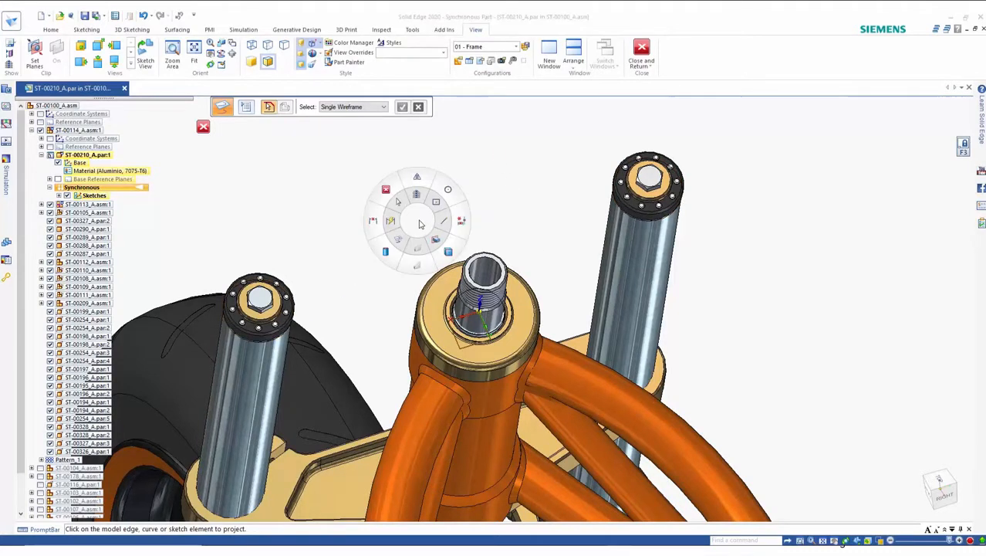
pyautogui.click(447, 193)
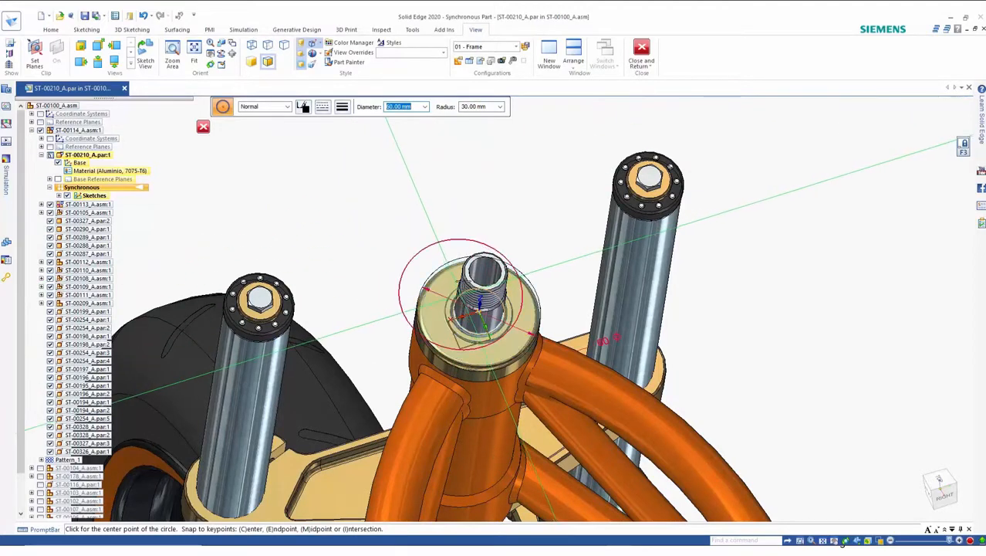
pyautogui.write('42')
pyautogui.press('Return')
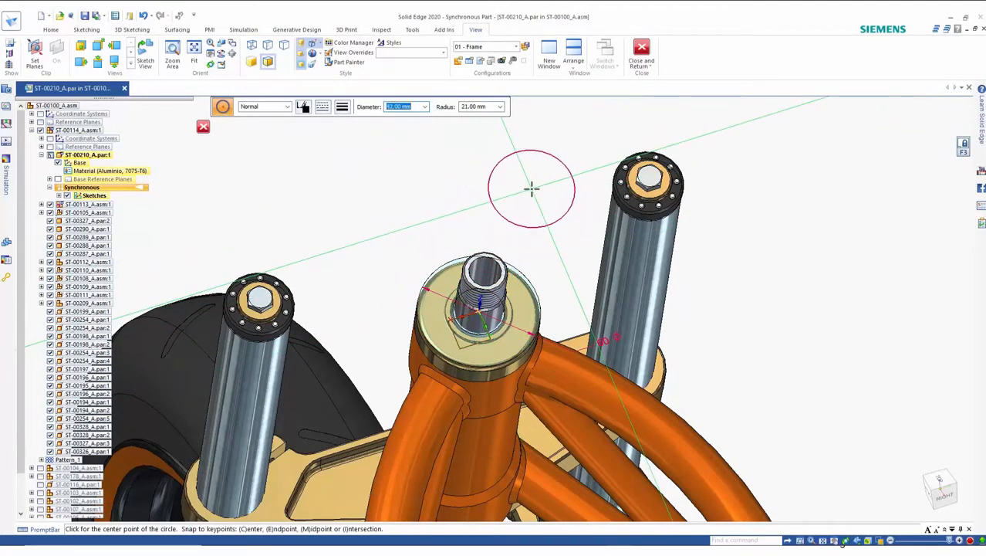
pyautogui.click(648, 180)
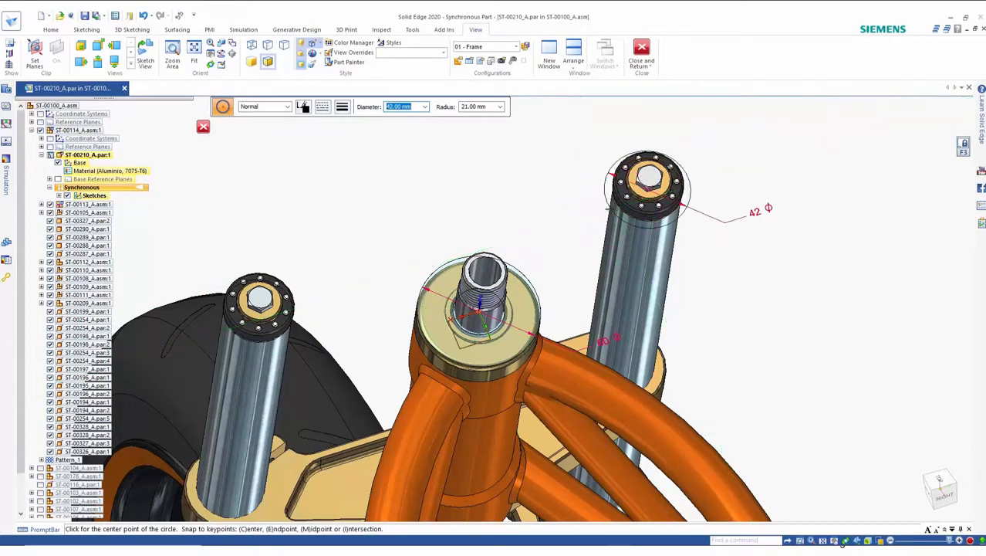
pyautogui.click(260, 303)
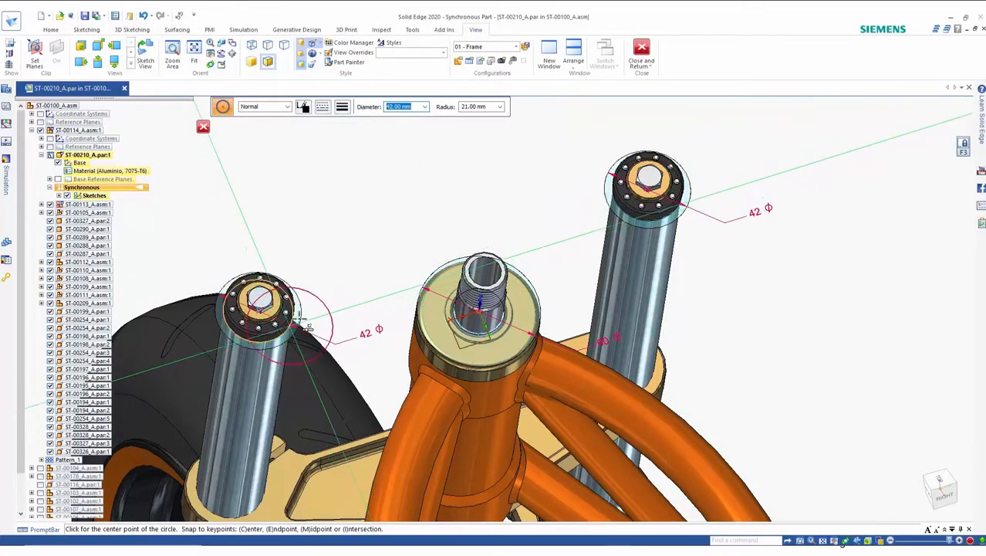
pyautogui.press('Escape')
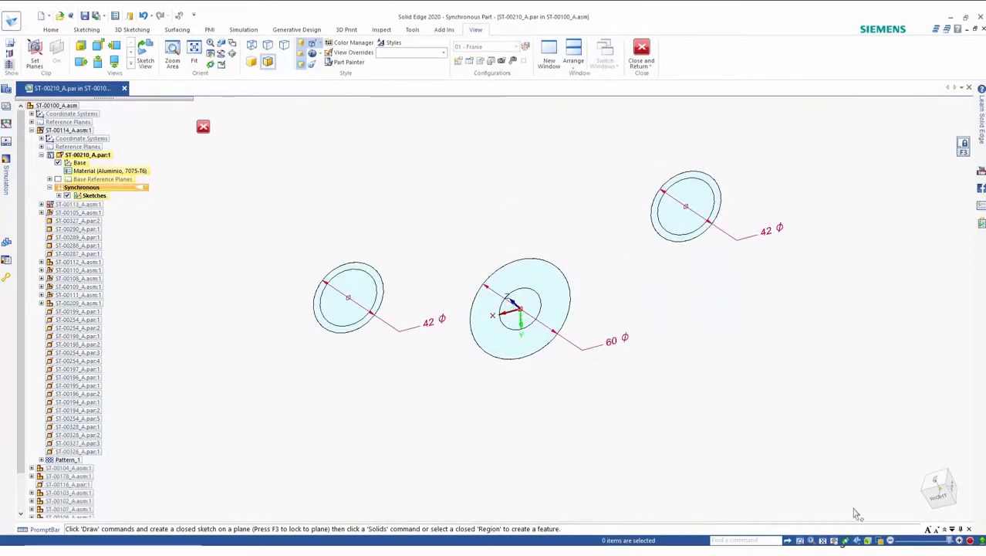
# Step: Orient the view to the sketch and draw two tangent lines joining the left circle to the 60 mm circle
pyautogui.click(857, 541)
pyautogui.scroll(-2, 676, 369)
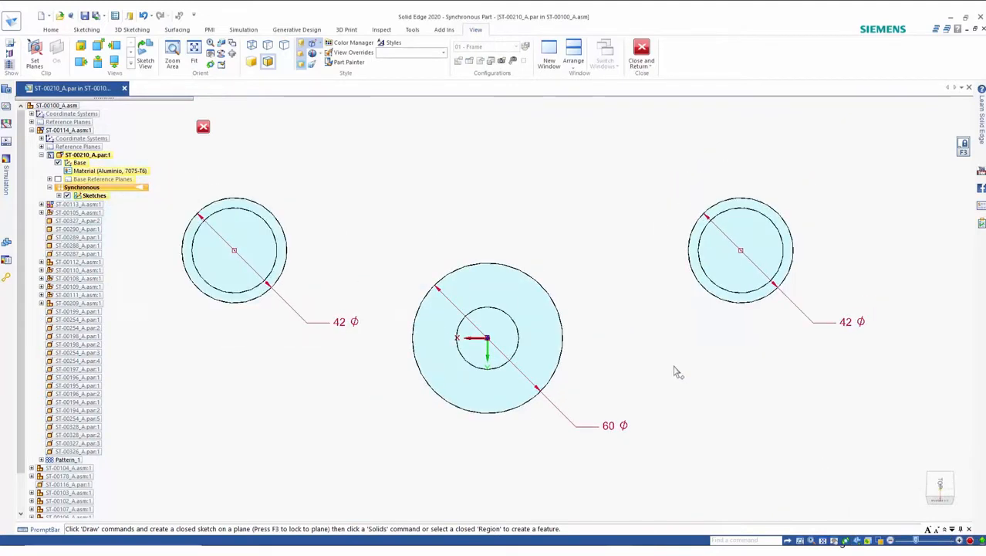
pyautogui.rightClick(425, 216)
pyautogui.click(452, 214)
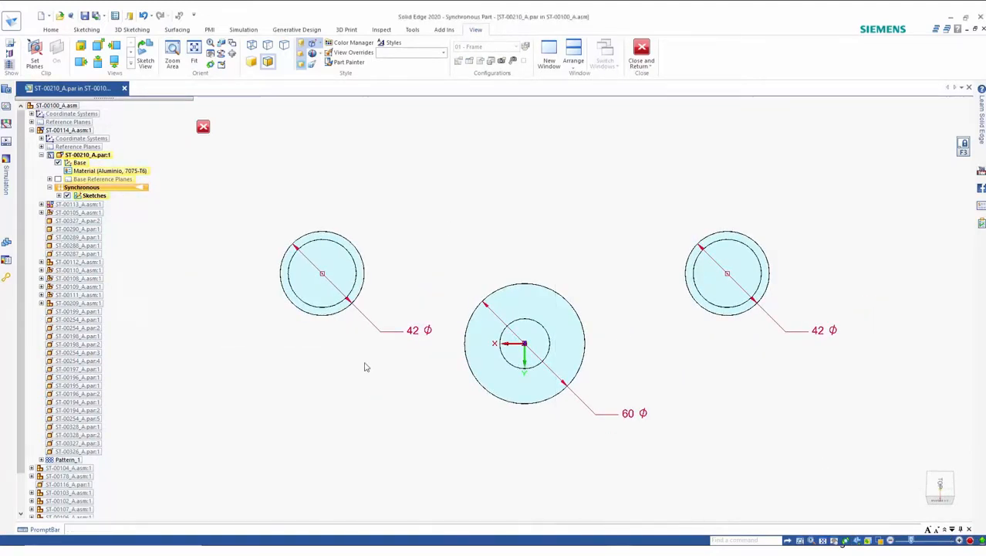
pyautogui.click(304, 311)
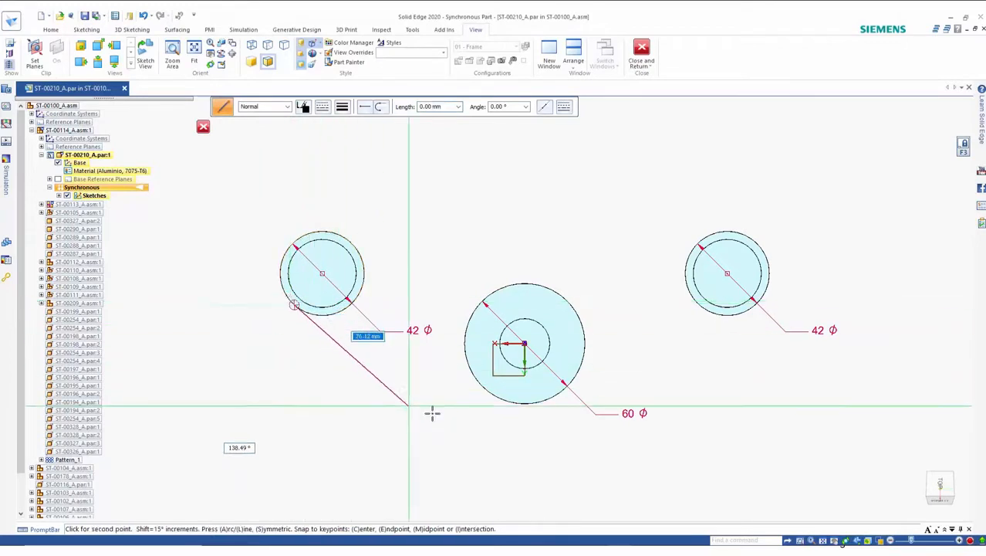
pyautogui.click(514, 402)
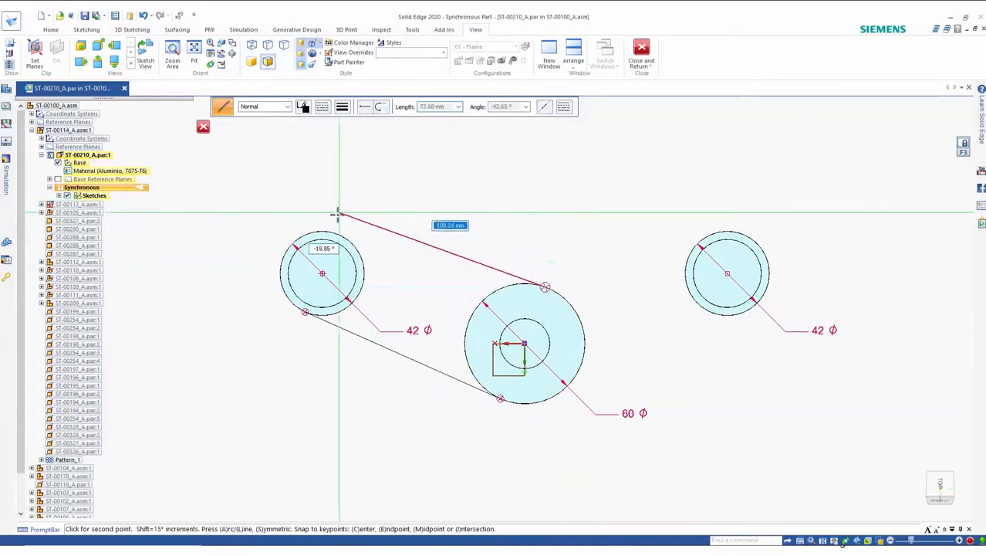
pyautogui.click(317, 229)
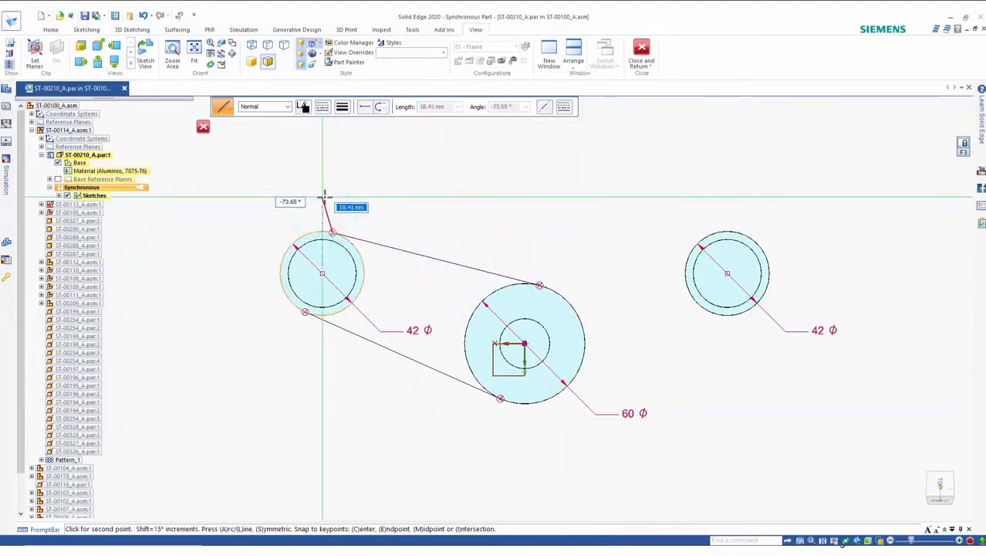
pyautogui.press('Escape')
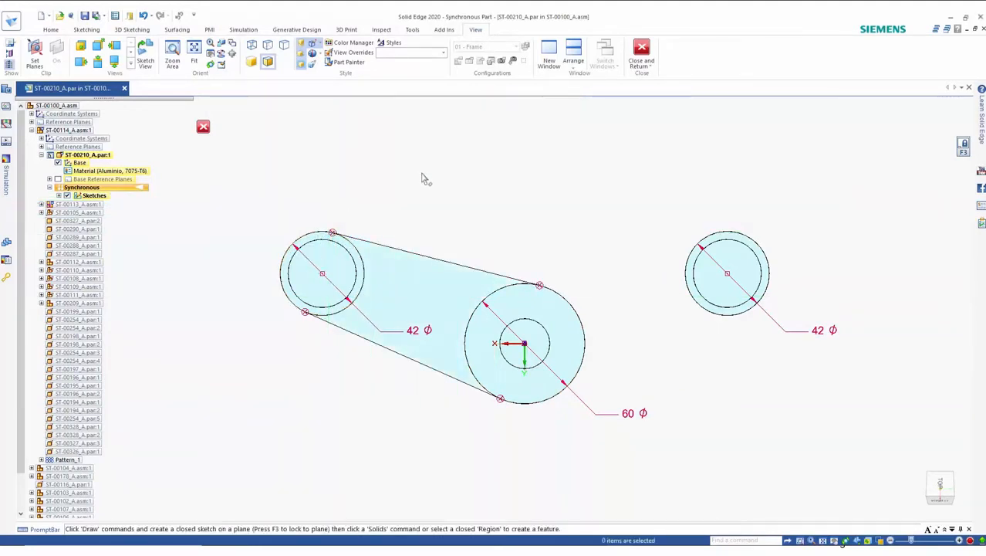
# Step: Mirror the two tangent lines about the vertical axis onto the right circle
pyautogui.rightClick(421, 171)
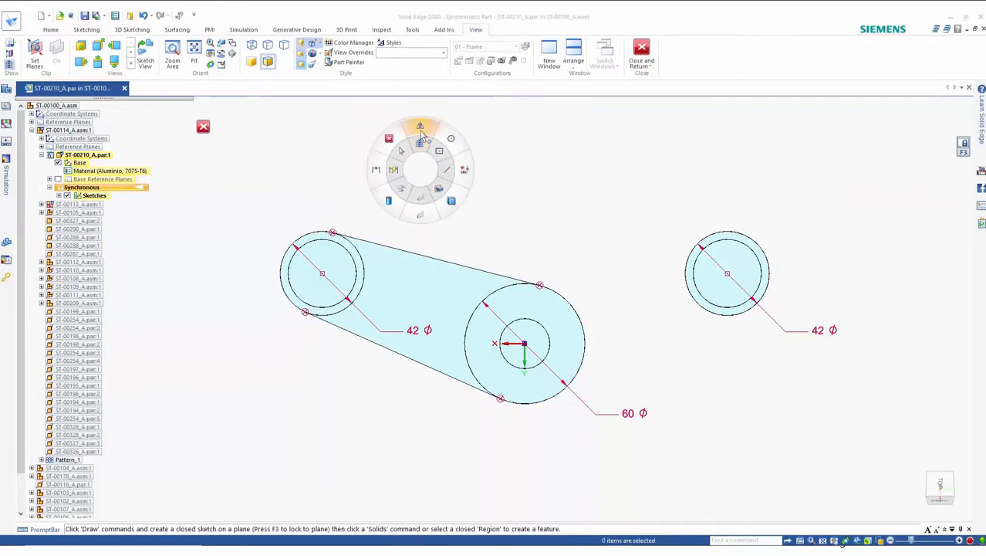
pyautogui.click(422, 131)
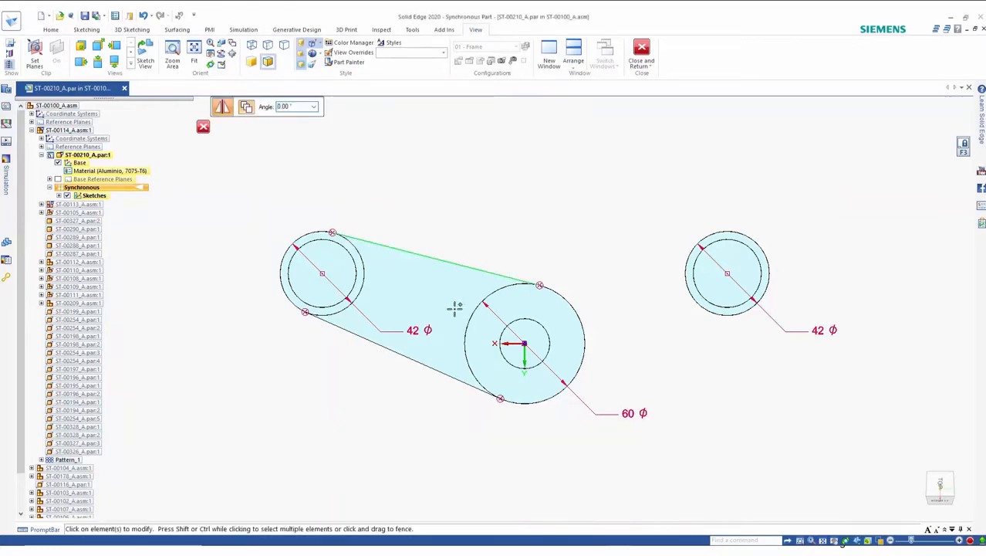
pyautogui.keyDown('shift'); pyautogui.click(439, 371); pyautogui.keyUp('shift')
pyautogui.click(525, 354)
pyautogui.moveTo(588, 175); pyautogui.dragTo(565, 174, button='right')
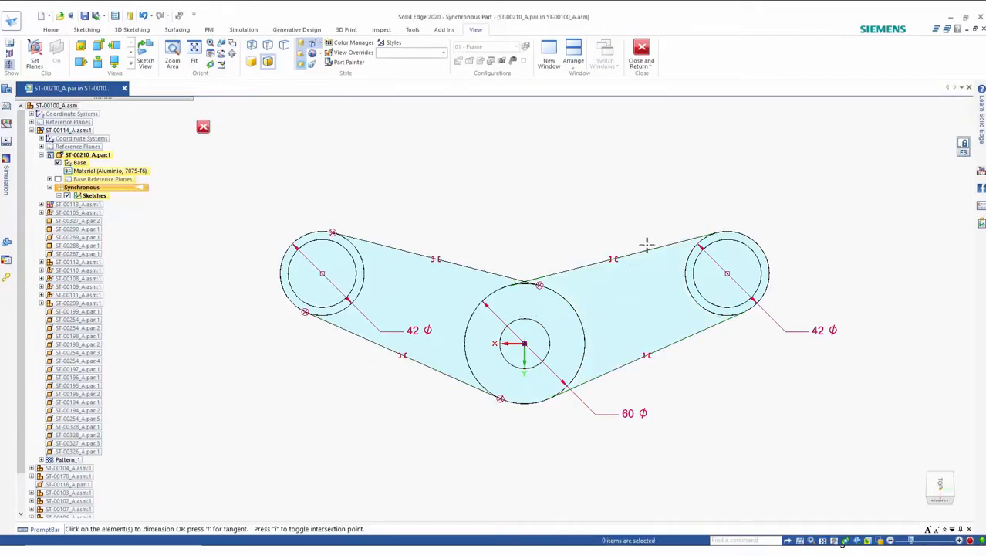
# Step: Dimension the right circle's inner diameter
pyautogui.click(702, 294)
pyautogui.click(776, 207)
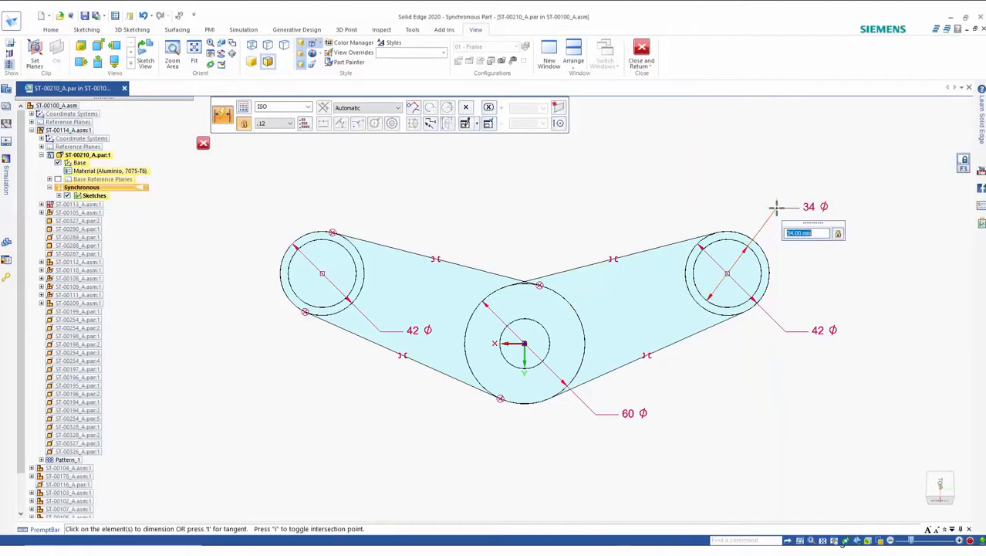
# Step: Dimension the horizontal distance between the right circle and the central circle
pyautogui.click(758, 264)
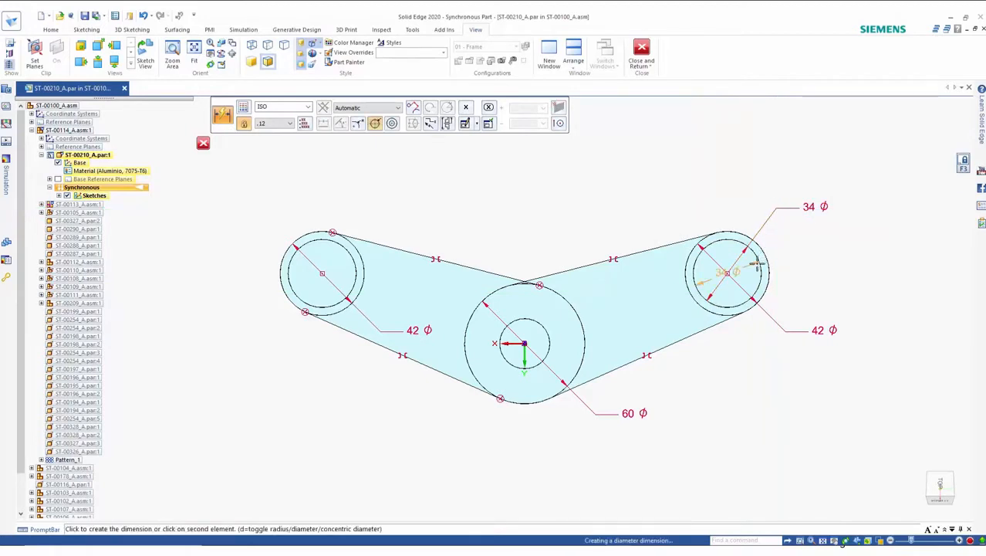
pyautogui.click(548, 285)
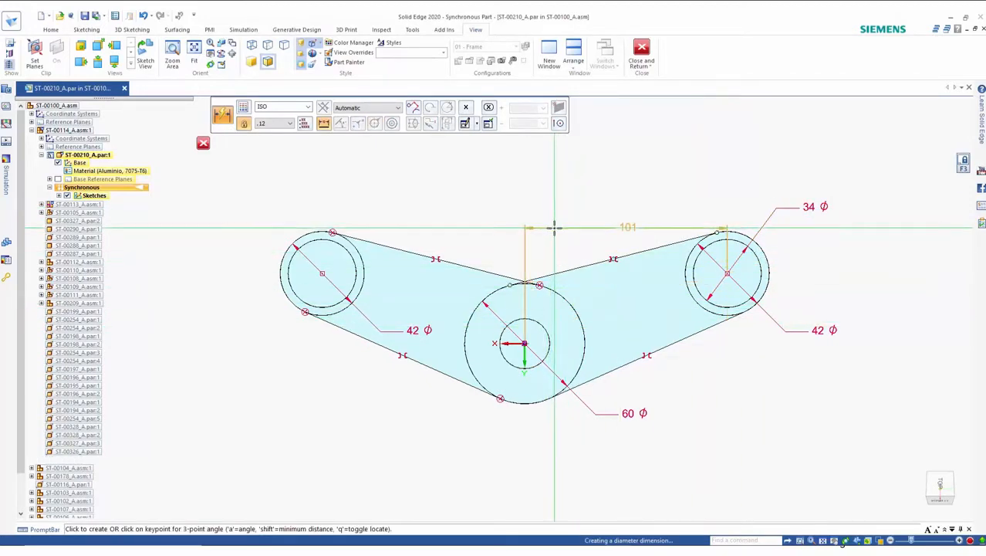
pyautogui.click(554, 221)
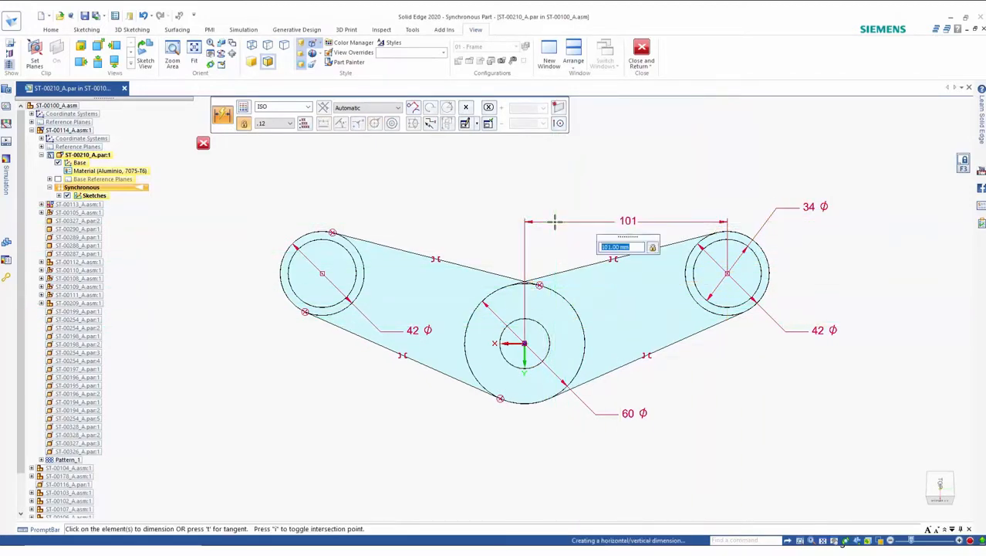
# Step: Dimension the horizontal distance between the left and right circle centres
pyautogui.click(693, 247)
pyautogui.click(299, 233)
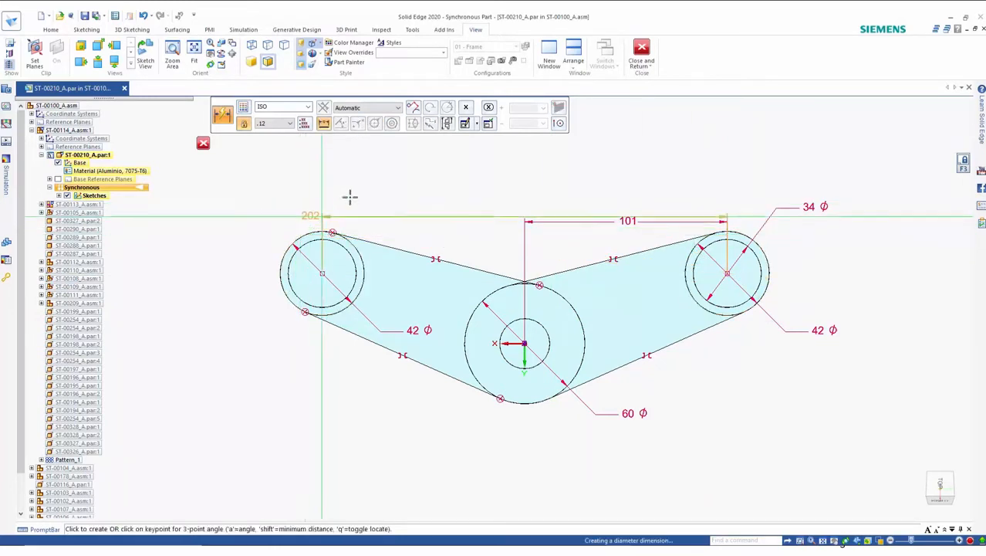
pyautogui.click(459, 187)
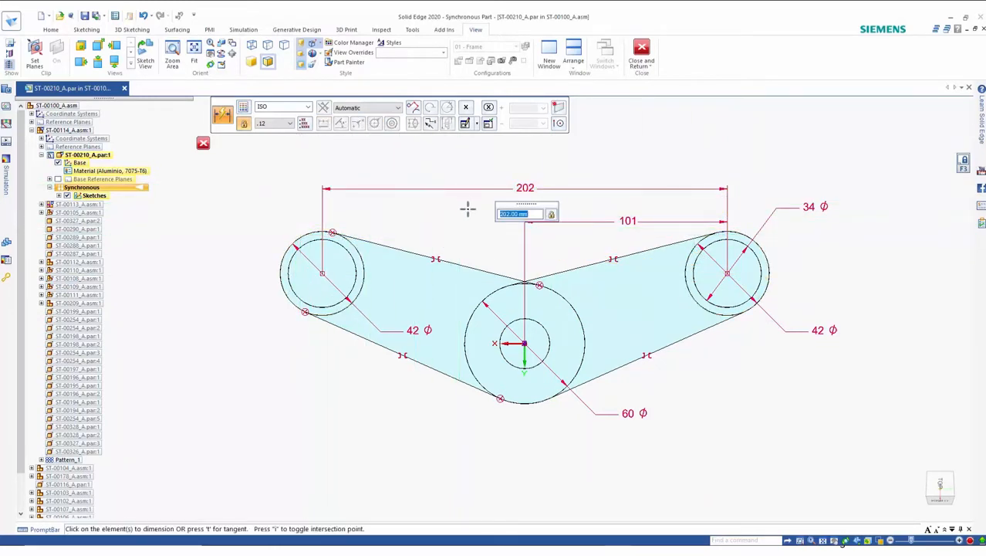
# Step: Dimension the vertical offset between the central circle and the right circle centres
pyautogui.click(536, 324)
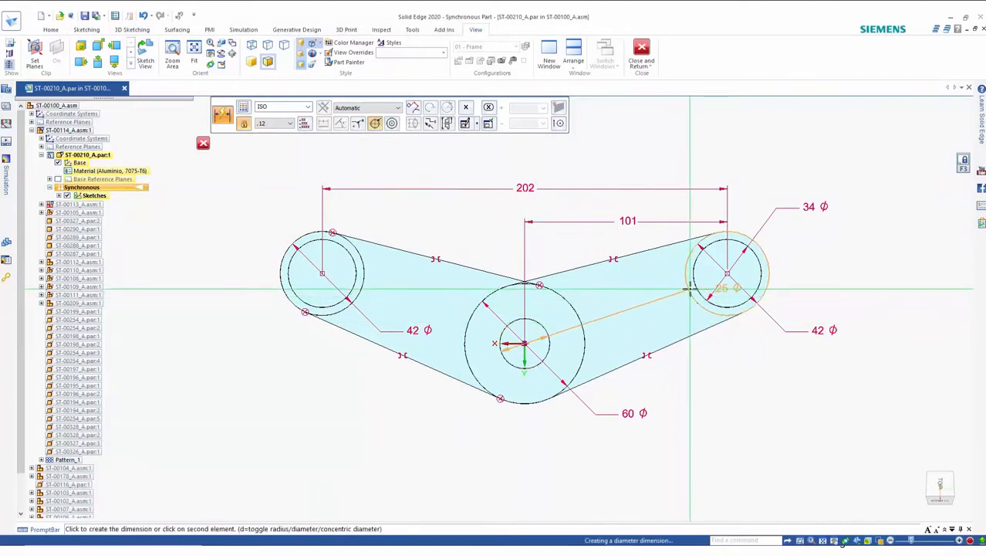
pyautogui.click(727, 273)
pyautogui.click(876, 306)
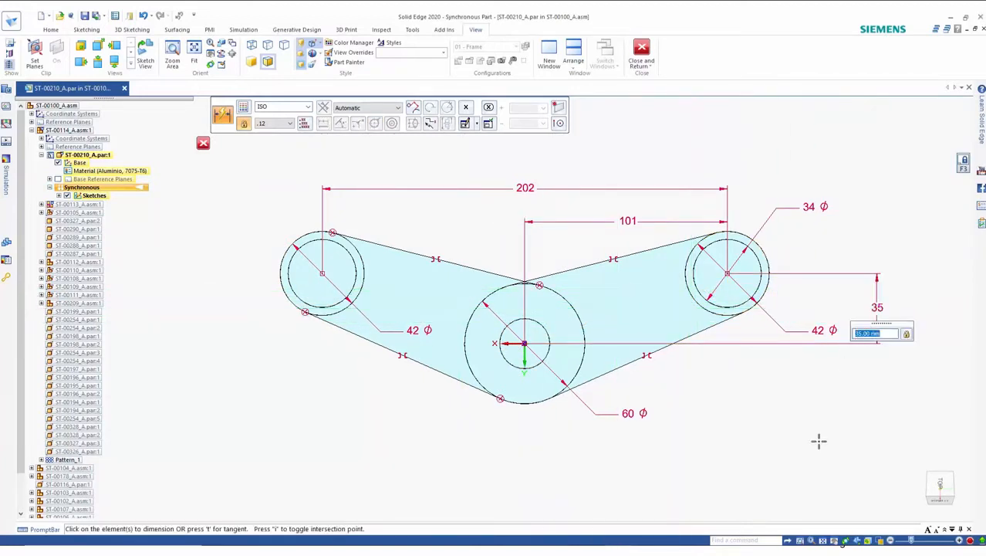
pyautogui.press('Escape')
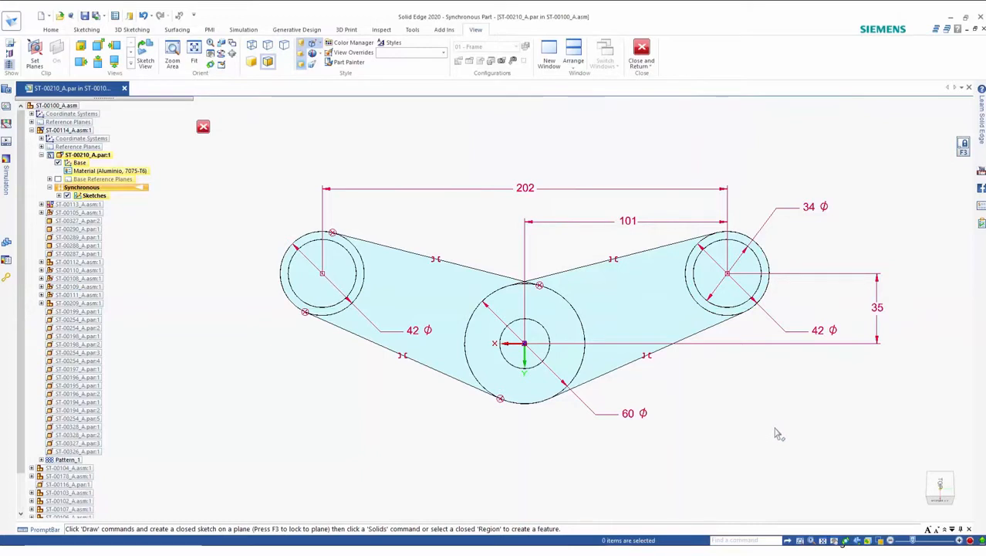
# Step: Inspect the right circle's diameter dimensions and switch to an isometric view
pyautogui.click(807, 340)
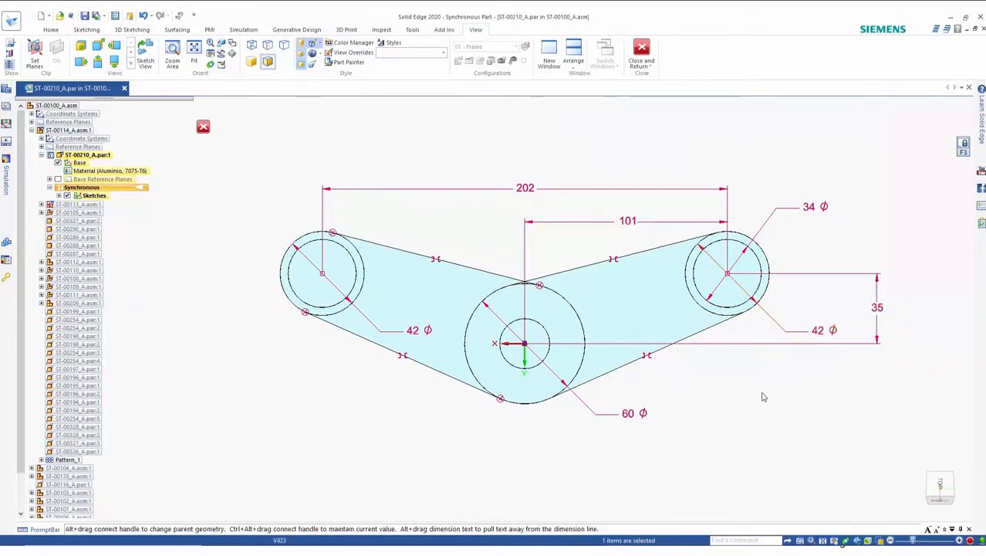
pyautogui.click(812, 209)
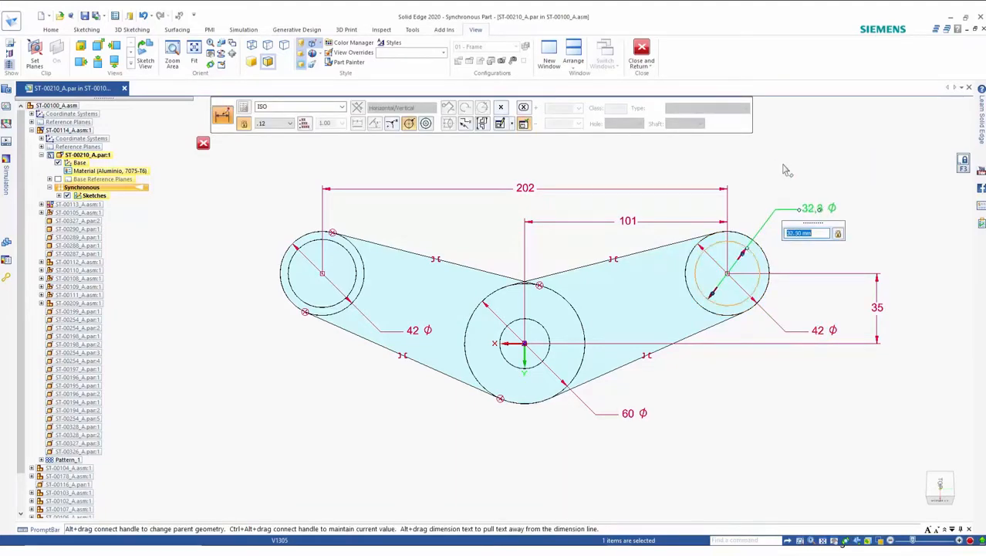
pyautogui.click(784, 164)
pyautogui.hotkey('ctrl', 'i')
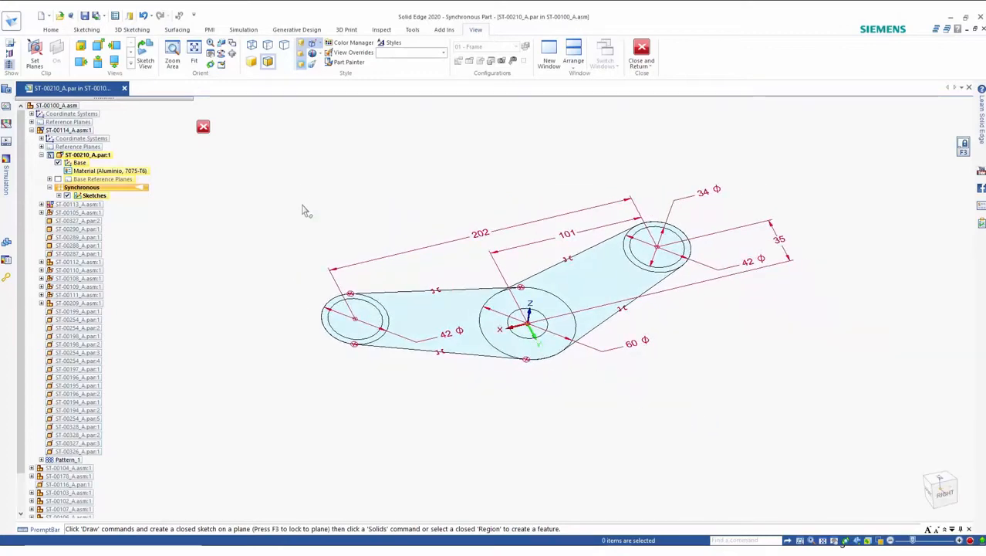
# Step: Extrude the linkage outline, excluding the three hole regions, into a plate about 39 mm thick
pyautogui.moveTo(286, 156)
pyautogui.mouseDown()
pyautogui.moveTo(755, 396)
pyautogui.moveTo(758, 417)
pyautogui.mouseUp()
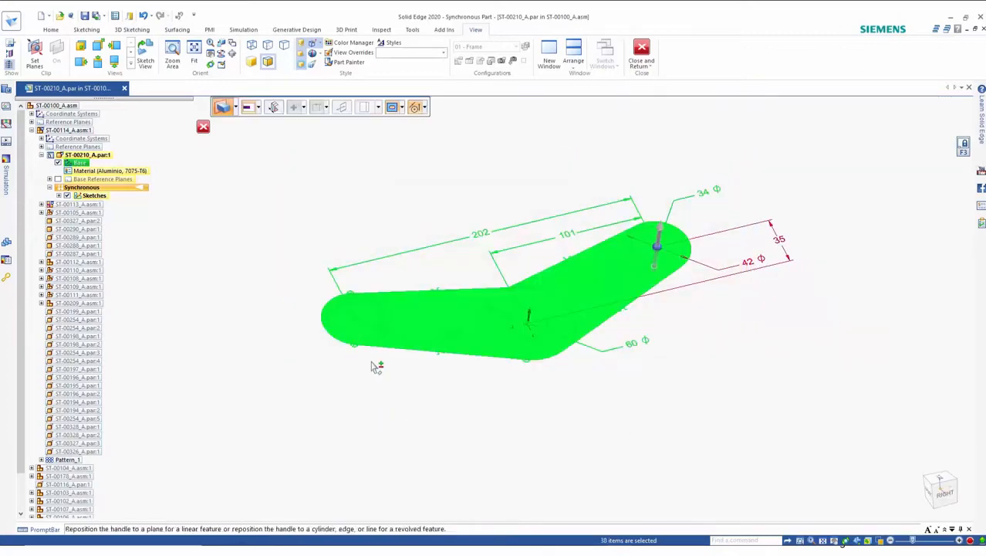
pyautogui.keyDown('ctrl'); pyautogui.click(535, 322); pyautogui.keyUp('ctrl')
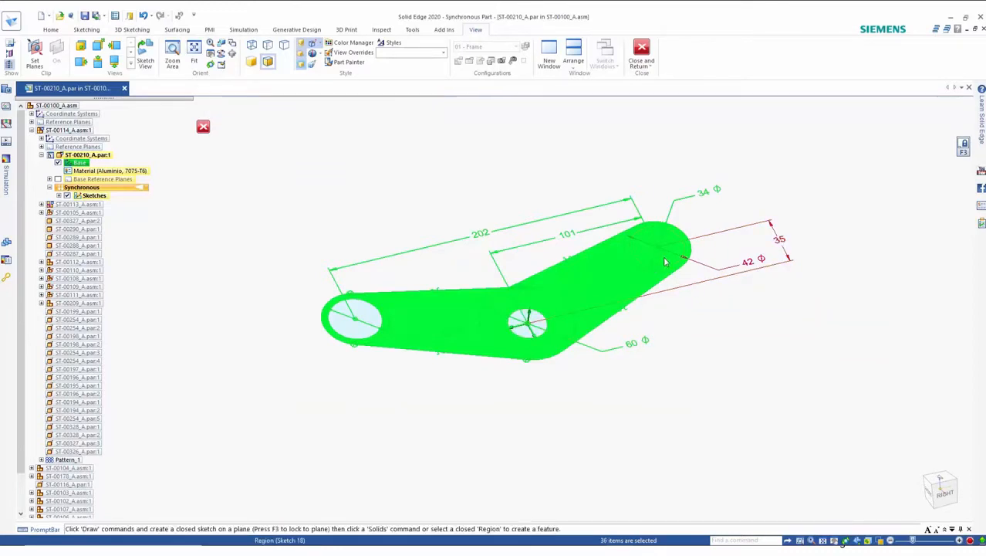
pyautogui.keyDown('ctrl'); pyautogui.click(664, 261); pyautogui.keyUp('ctrl')
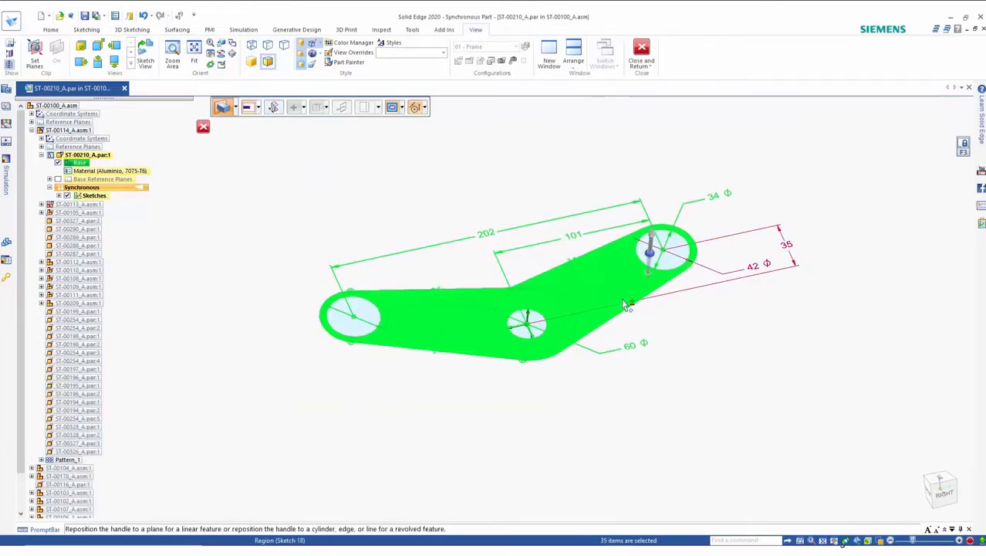
pyautogui.click(649, 272)
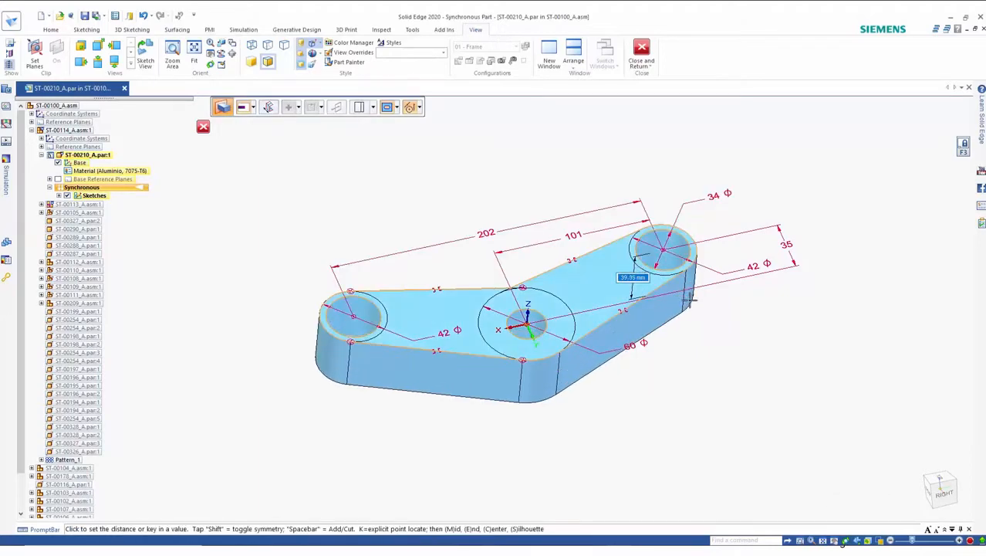
pyautogui.click(689, 302)
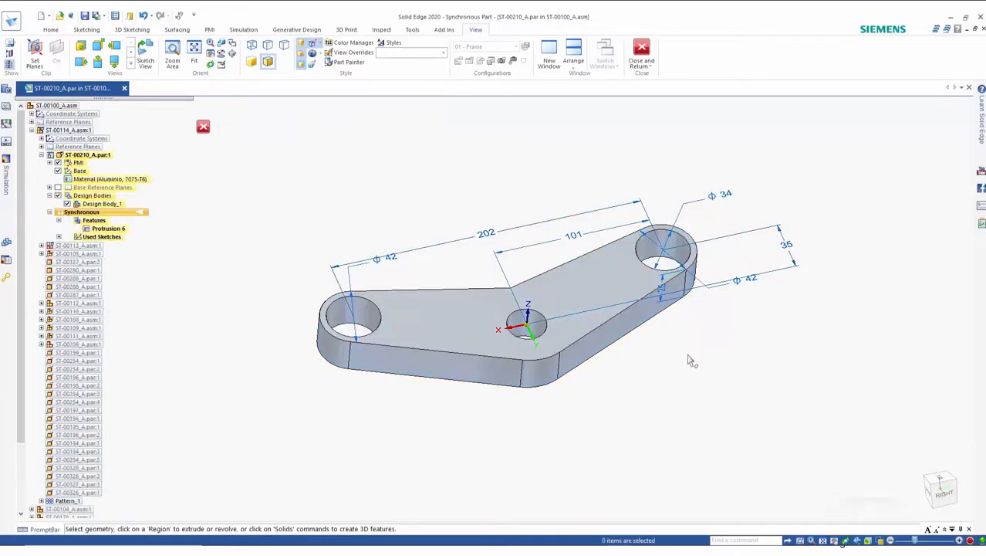
# Step: Expand the part's PMI dimensions list and inspect the right hole's diameter dimension
pyautogui.moveTo(662, 414); pyautogui.dragTo(572, 385, button='middle')
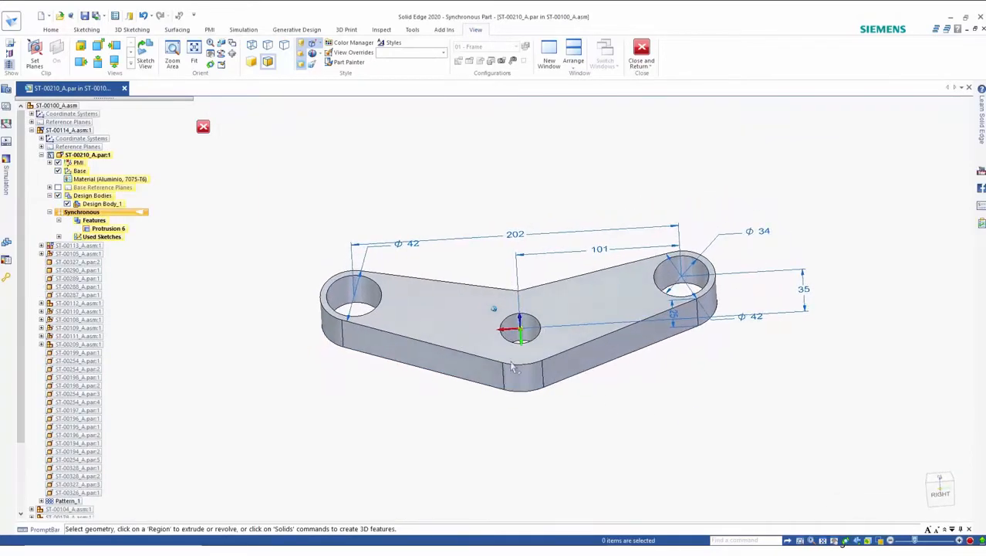
pyautogui.click(50, 162)
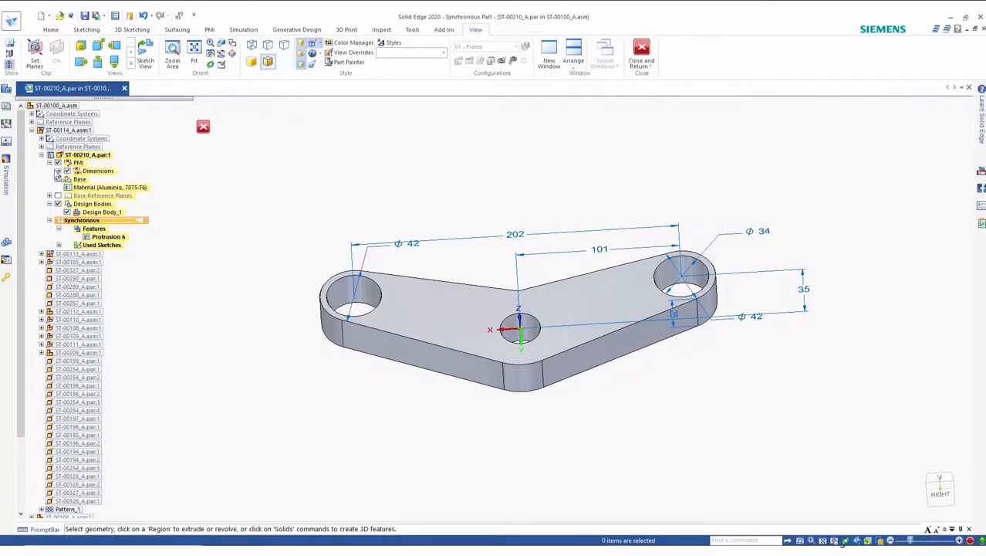
pyautogui.click(59, 170)
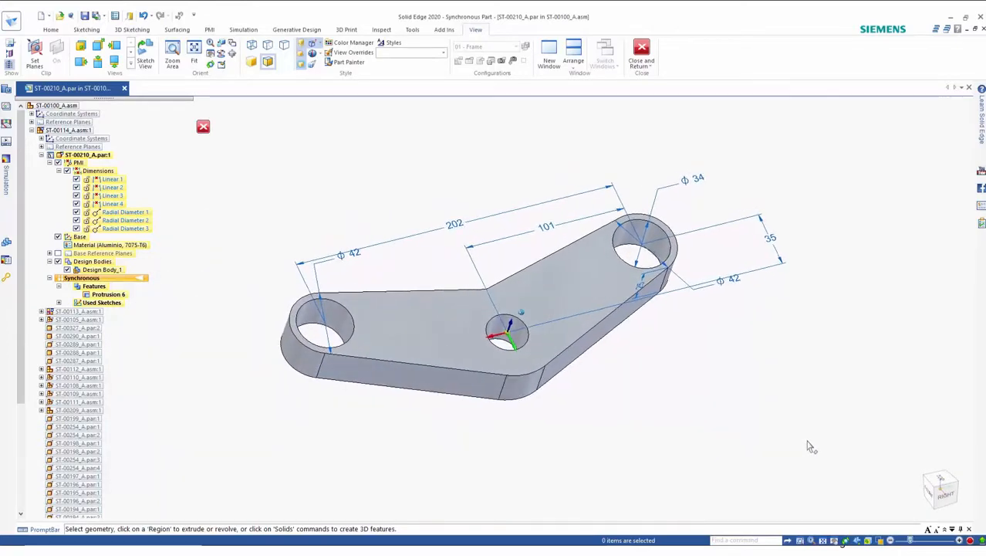
pyautogui.click(746, 205)
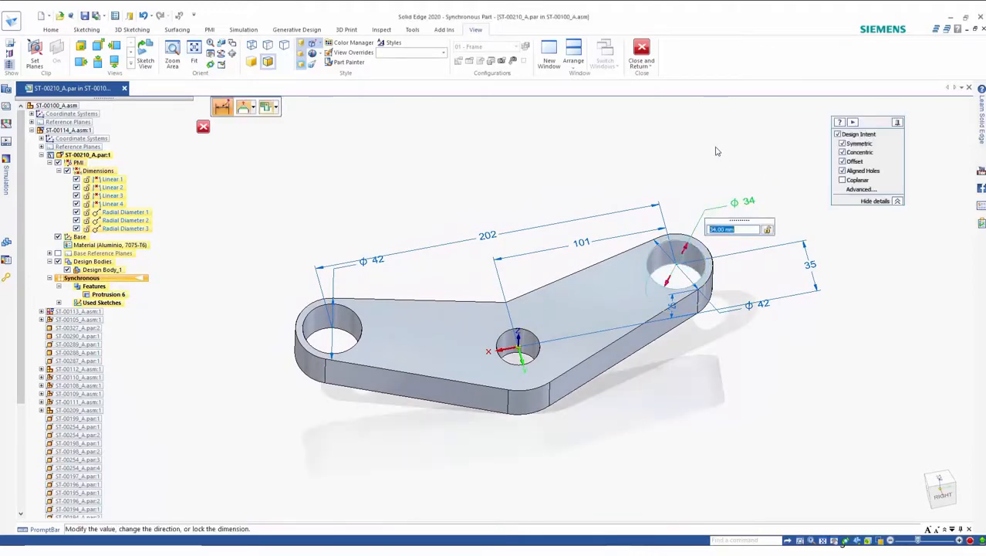
pyautogui.scroll(-3, 716, 164)
pyautogui.scroll(1, 715, 177)
pyautogui.scroll(2, 714, 176)
pyautogui.click(712, 175)
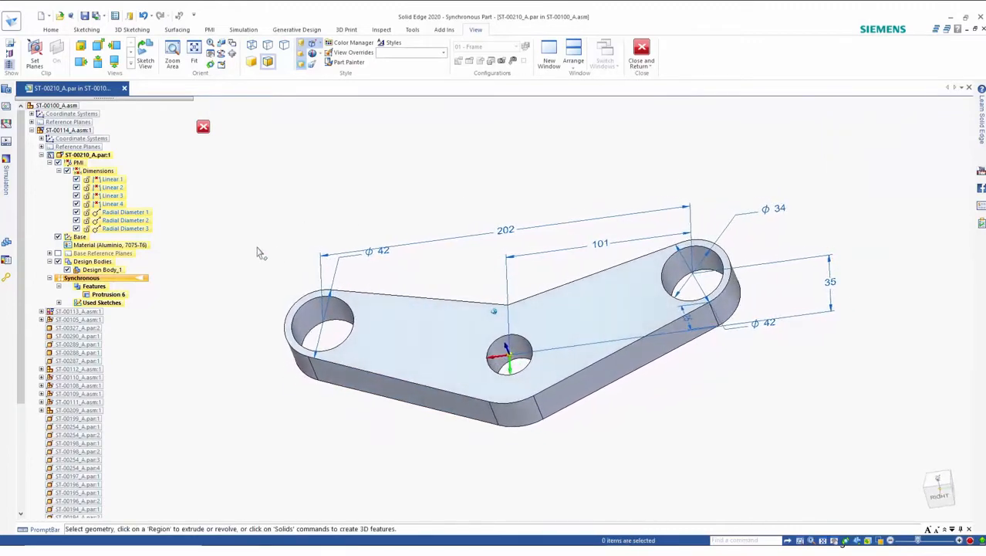
# Step: Hide the PMI dimensions and sketch a line across the plate's left arm on its top face
pyautogui.click(58, 163)
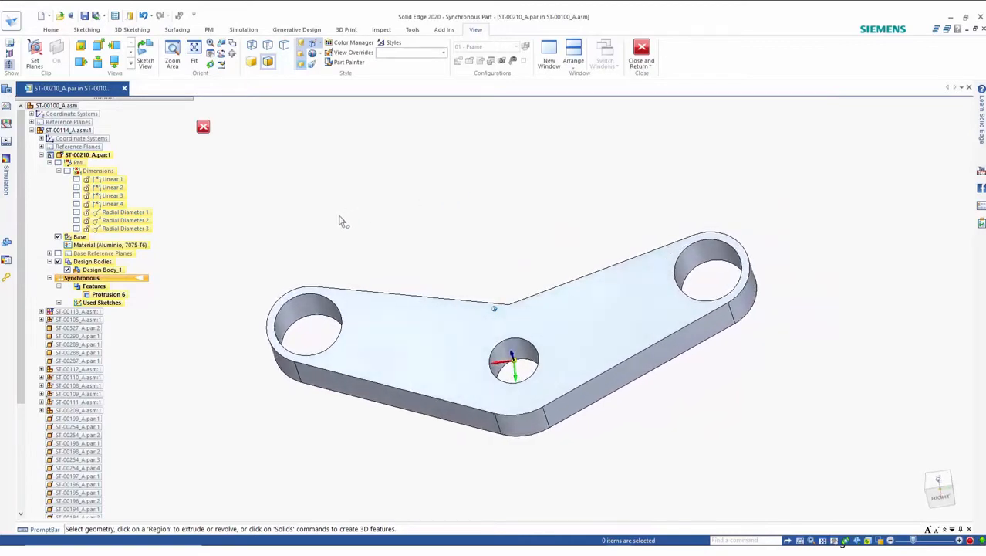
pyautogui.moveTo(345, 220); pyautogui.dragTo(381, 264, button='right')
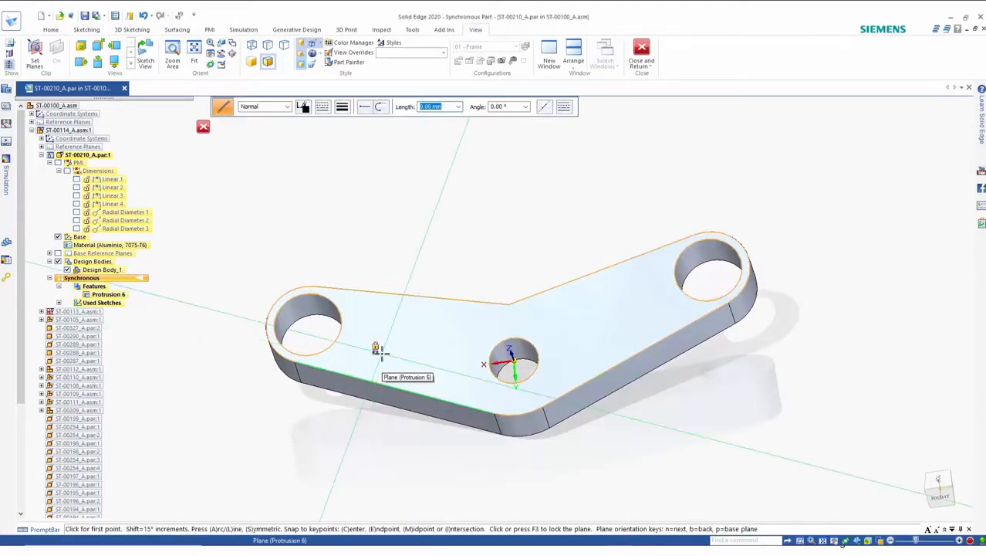
pyautogui.press('F3')
pyautogui.click(385, 294)
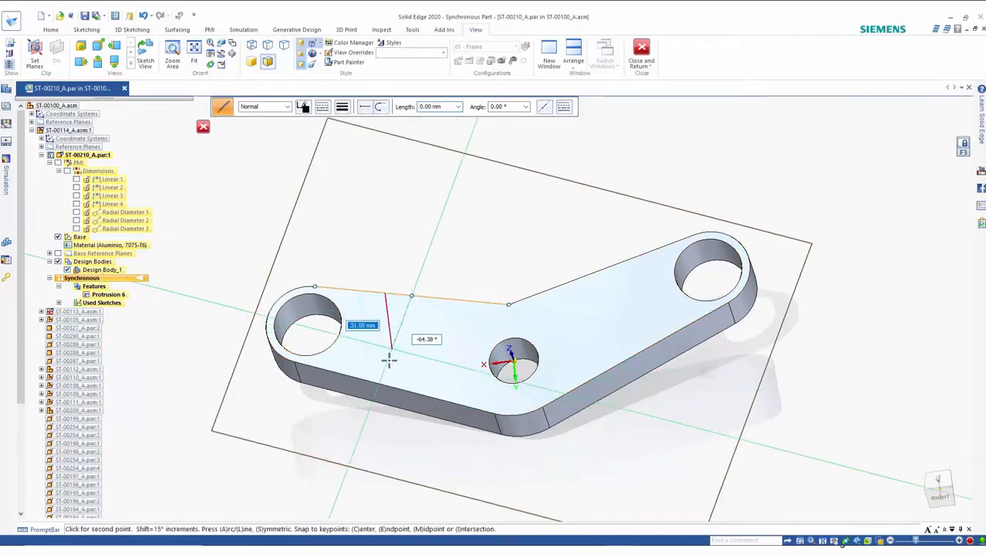
pyautogui.click(369, 383)
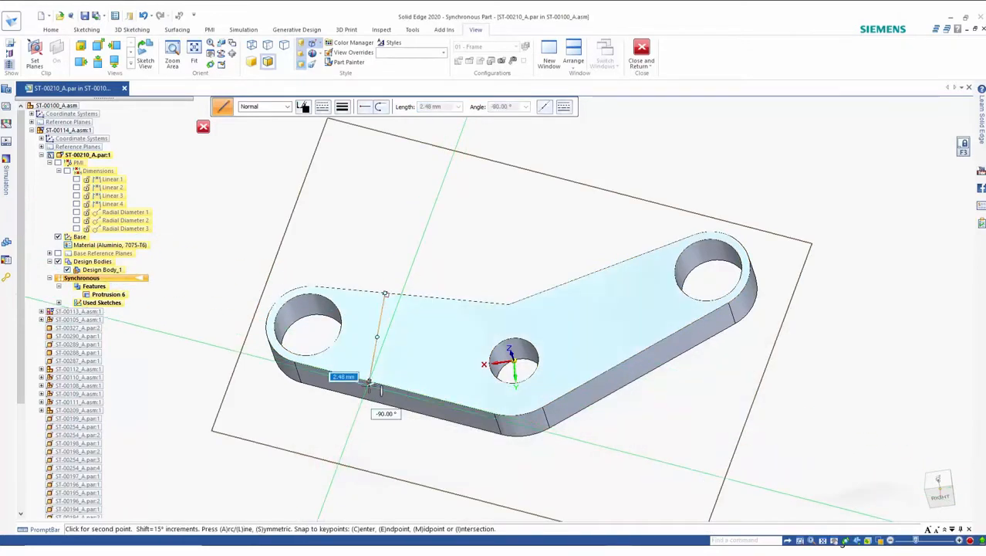
pyautogui.press('Escape')
# Step: Mirror the dividing line onto the plate's right arm
pyautogui.rightClick(404, 233)
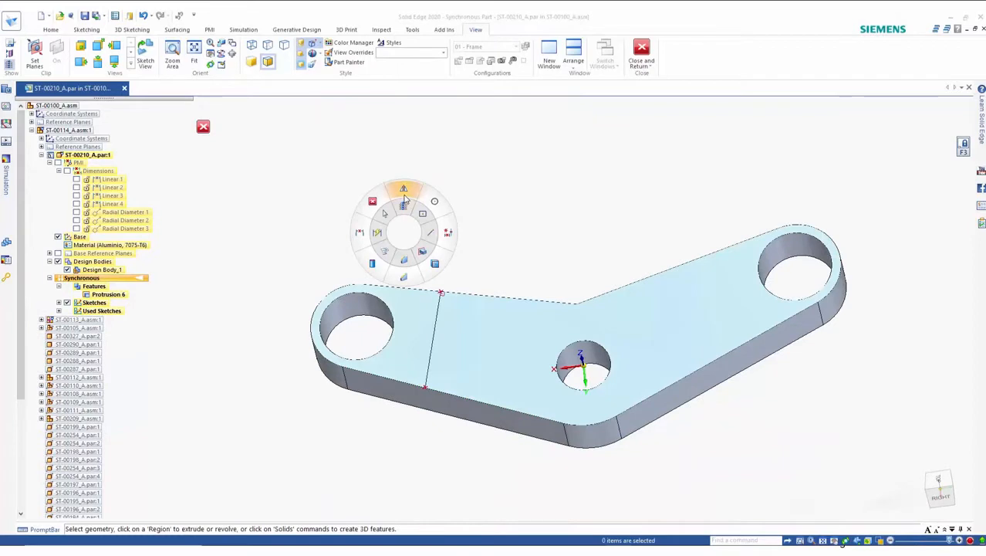
pyautogui.click(404, 193)
pyautogui.click(436, 311)
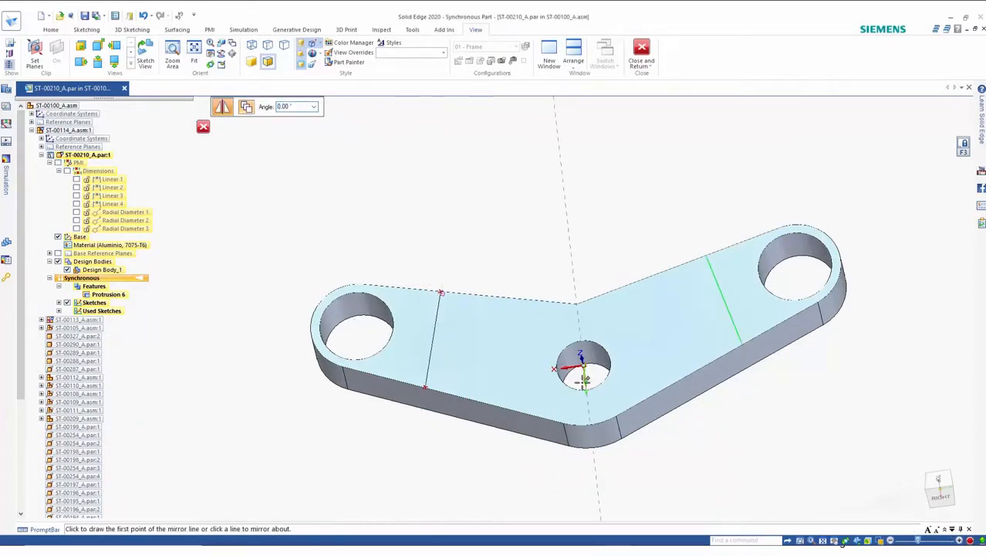
pyautogui.press('Escape')
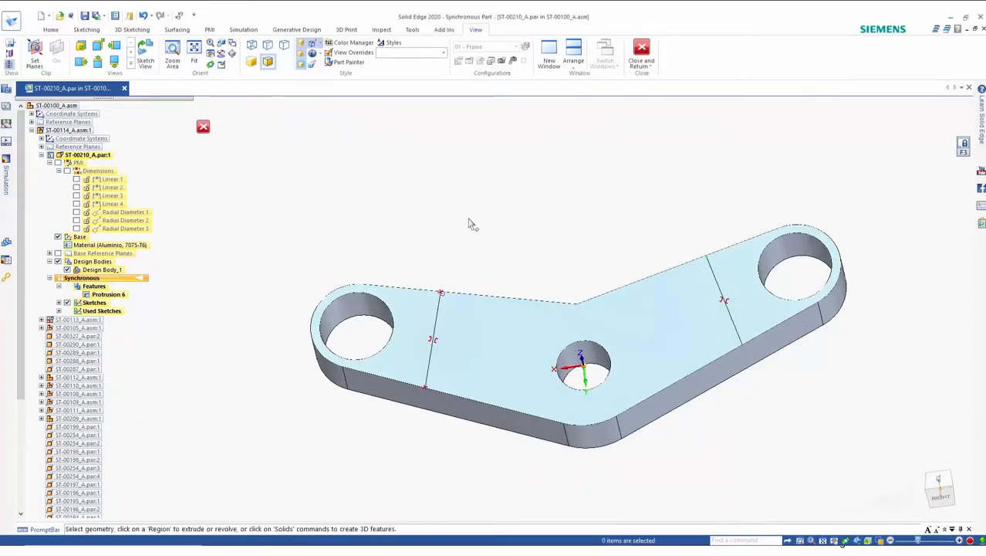
# Step: Extrude the central region between the two dividing lines upward 55 mm
pyautogui.click(502, 344)
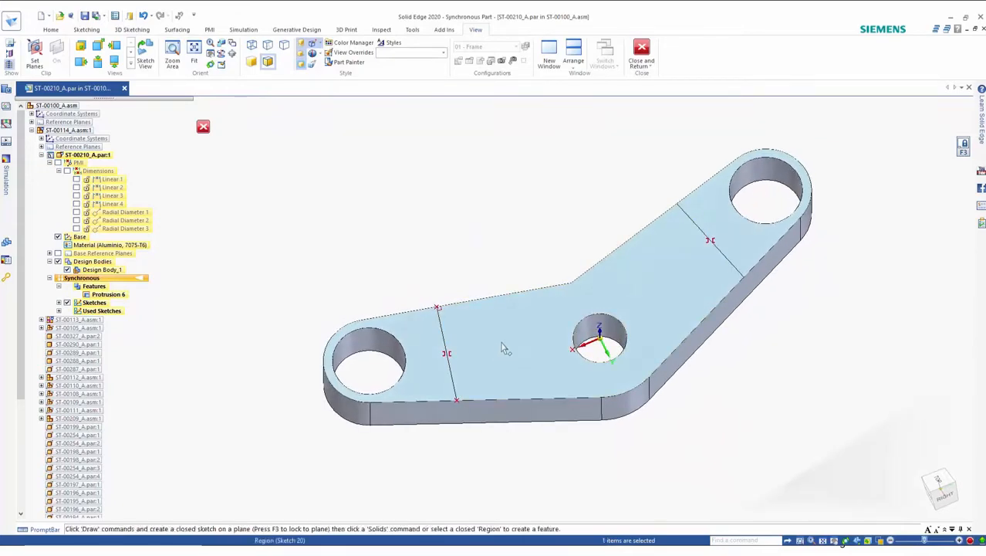
pyautogui.click(500, 338)
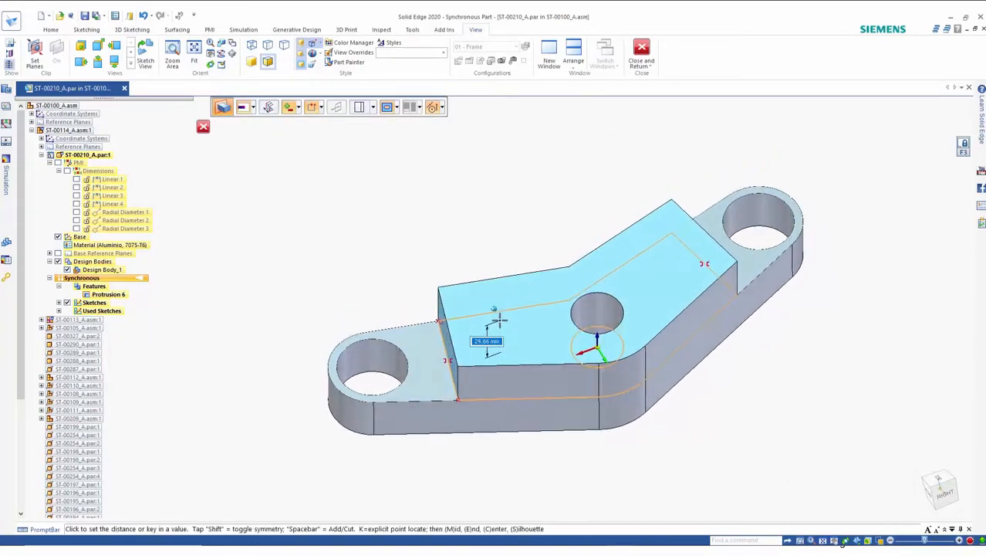
pyautogui.write('55')
pyautogui.press('Return')
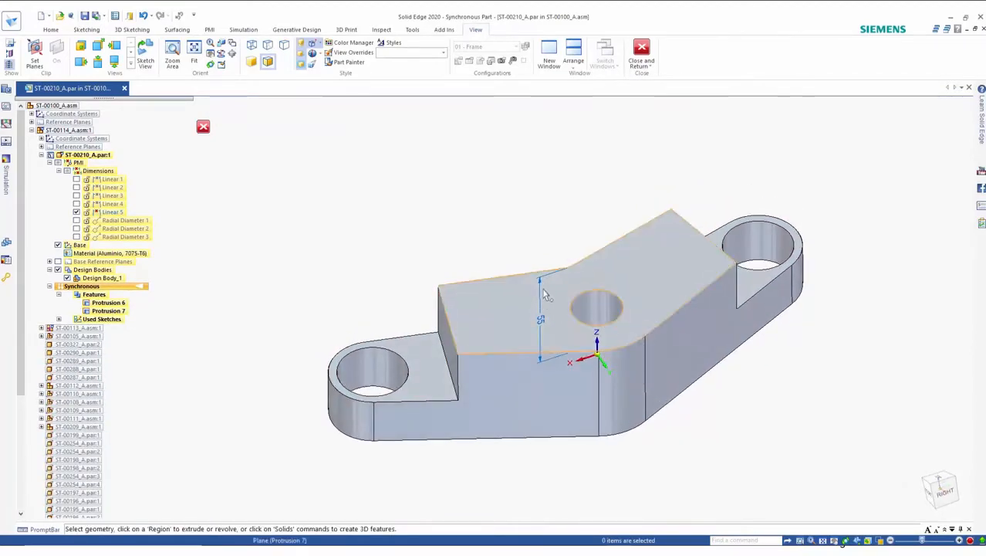
# Step: Project the left dividing line onto the plate's bottom face plane
pyautogui.rightClick(412, 239)
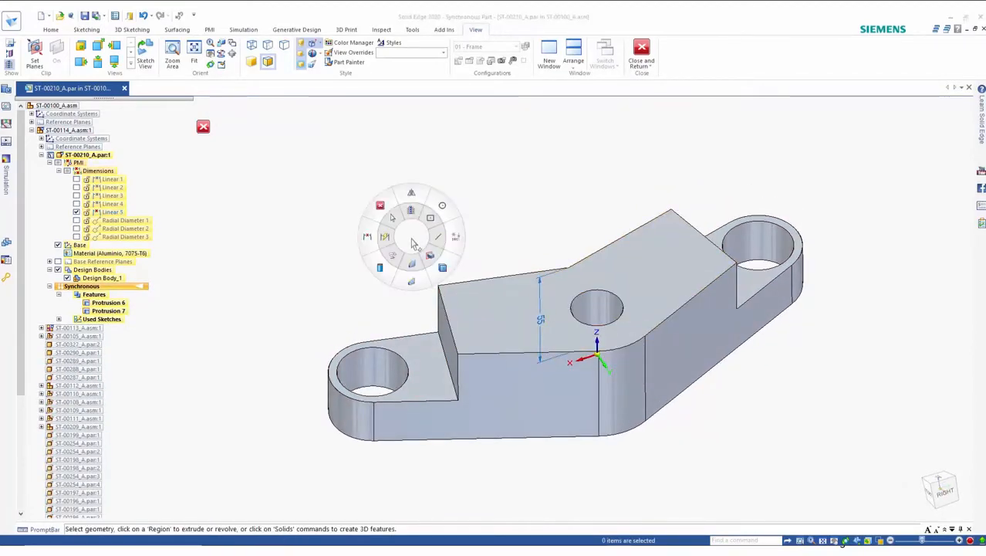
pyautogui.click(399, 256)
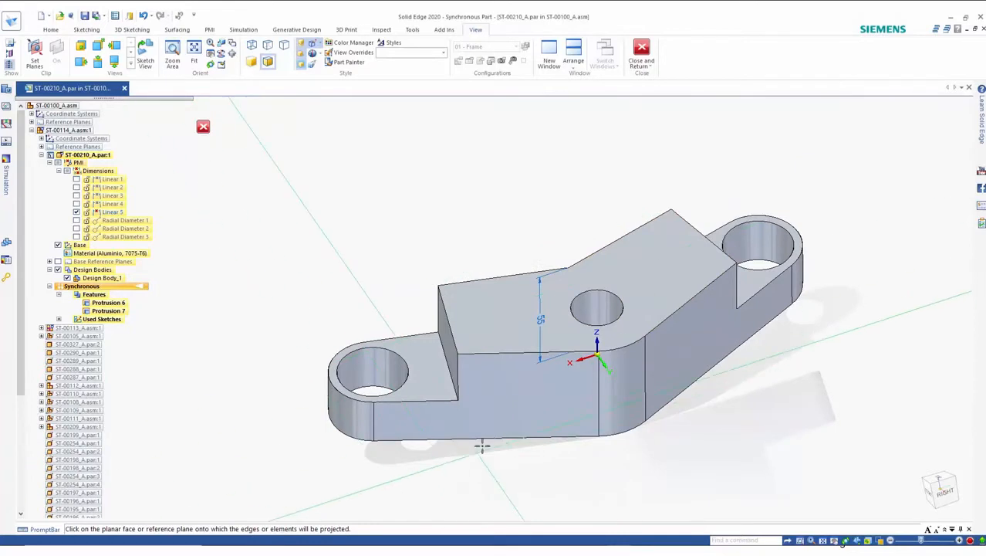
pyautogui.moveTo(494, 415)
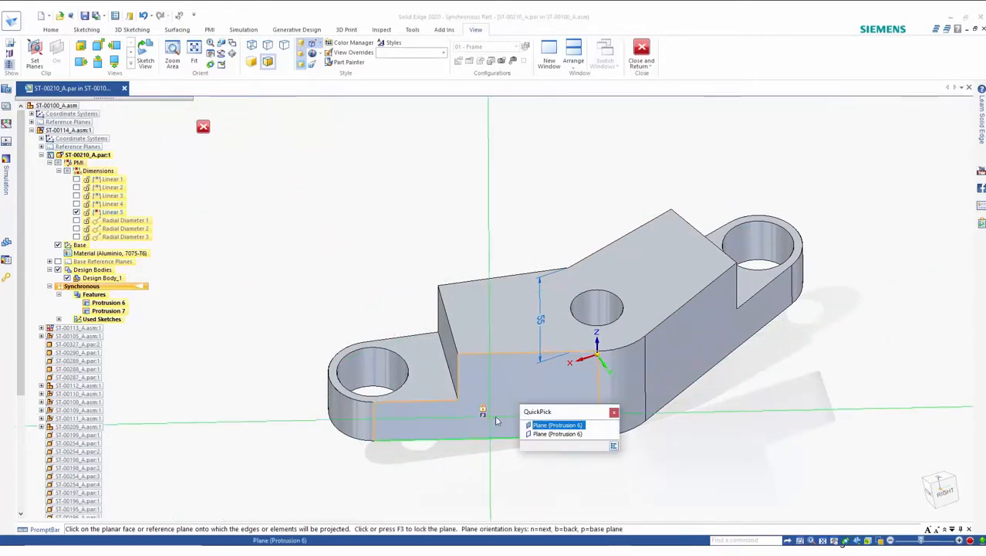
pyautogui.click(549, 436)
pyautogui.click(453, 335)
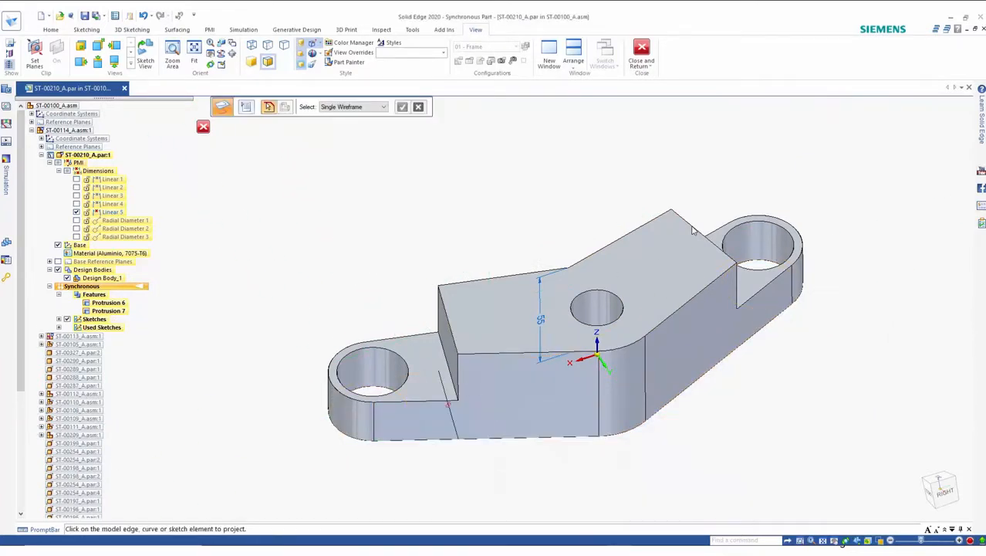
pyautogui.press('Escape')
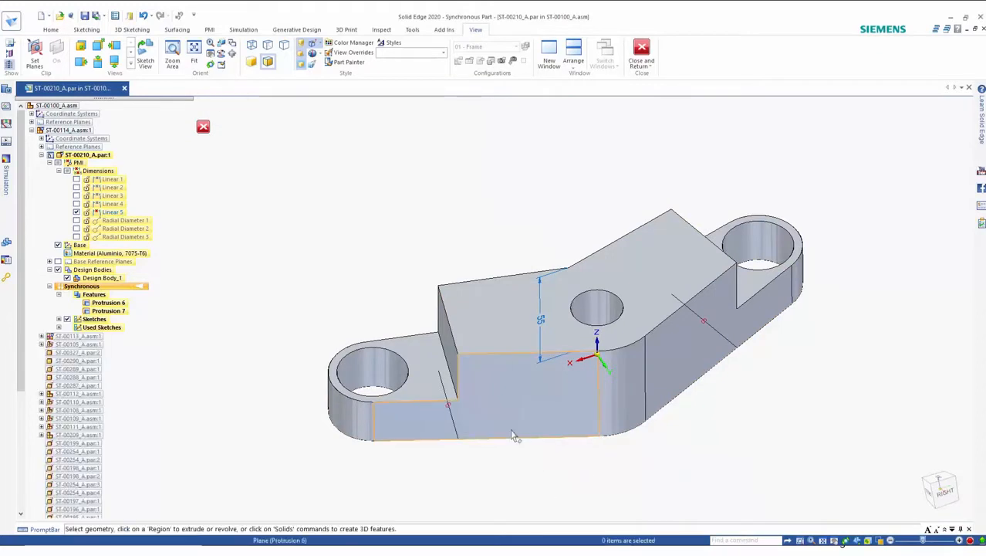
# Step: Cut the central bottom region upward about 20 mm into the plate
pyautogui.click(513, 433)
pyautogui.click(569, 447)
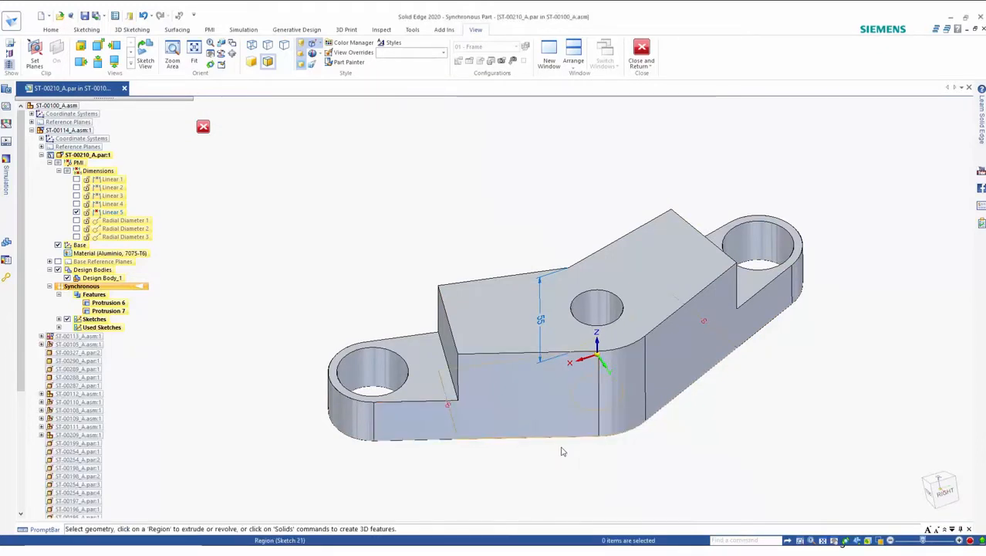
pyautogui.click(510, 408)
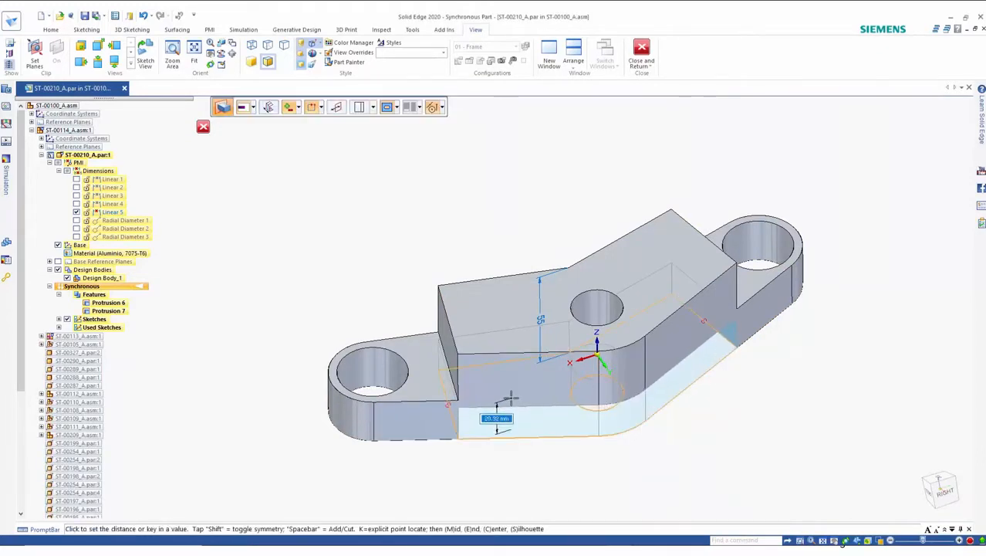
pyautogui.click(511, 398)
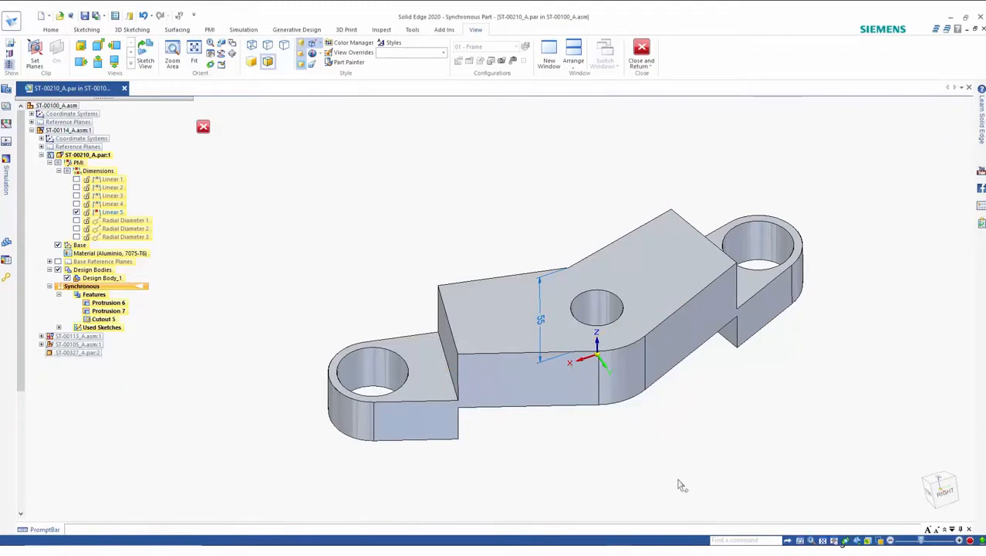
# Step: Move the cutout's wall face on the right arm about 16 mm
pyautogui.click(733, 344)
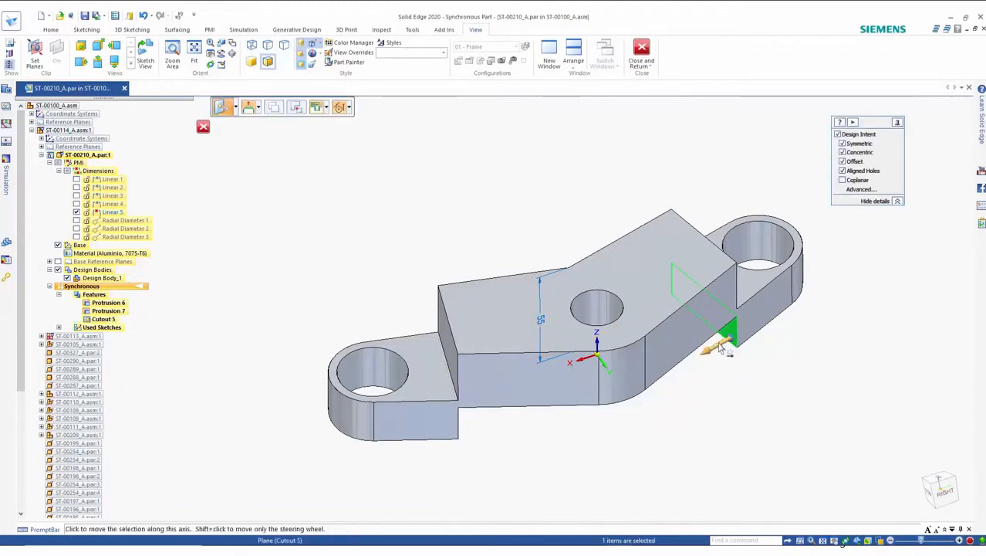
pyautogui.click(730, 343)
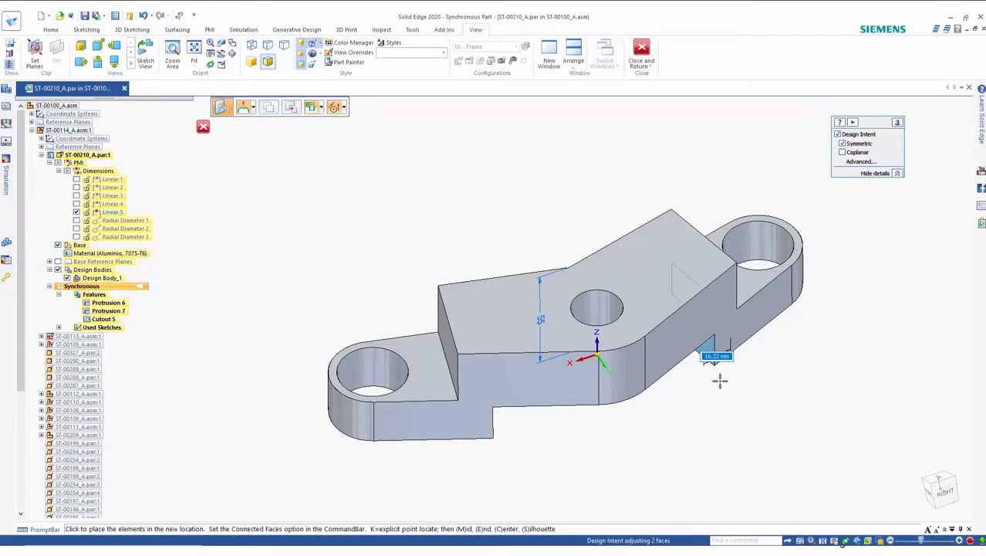
pyautogui.click(720, 380)
# Step: Add a vertical dimension on the right arm between the cutout face and the top face
pyautogui.click(673, 400)
pyautogui.moveTo(670, 394); pyautogui.dragTo(669, 423, button='middle')
pyautogui.moveTo(670, 429); pyautogui.dragTo(626, 364, button='right')
pyautogui.click(626, 364)
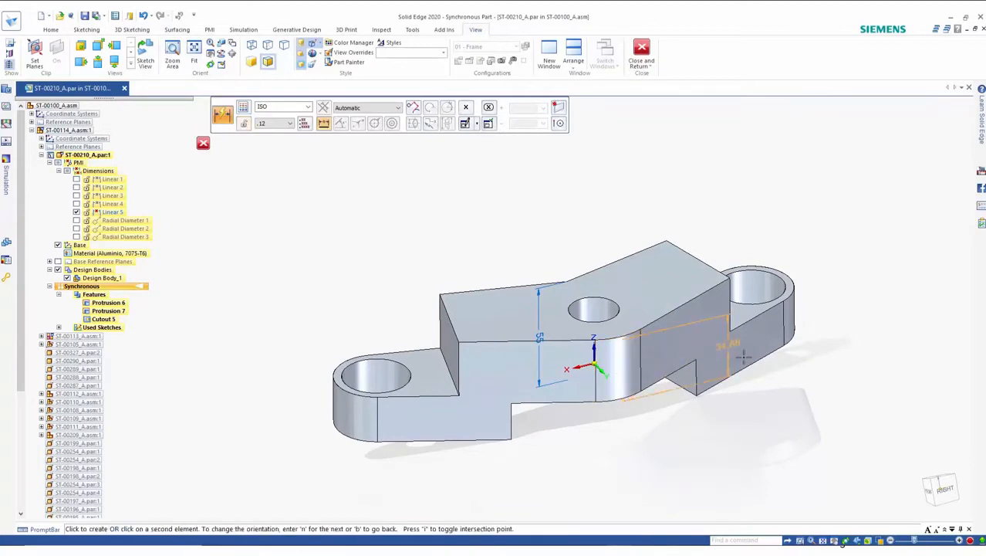
pyautogui.click(827, 333)
pyautogui.keyDown('shift'); pyautogui.moveTo(853, 395); pyautogui.dragTo(786, 411, button='middle'); pyautogui.keyUp('shift')
pyautogui.click(782, 413)
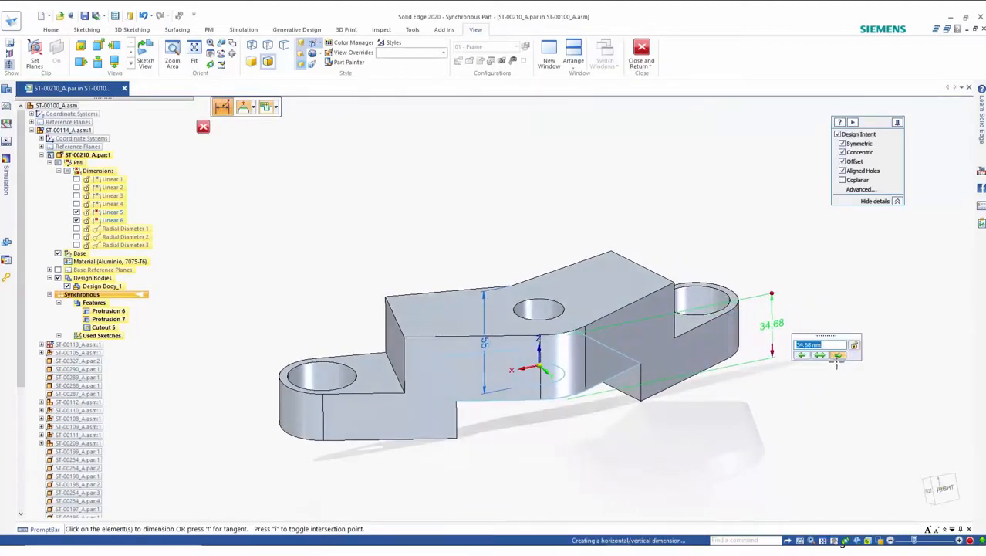
# Step: Try adjusting the right arm's vertical dimension value
pyautogui.scroll(-7, 794, 395)
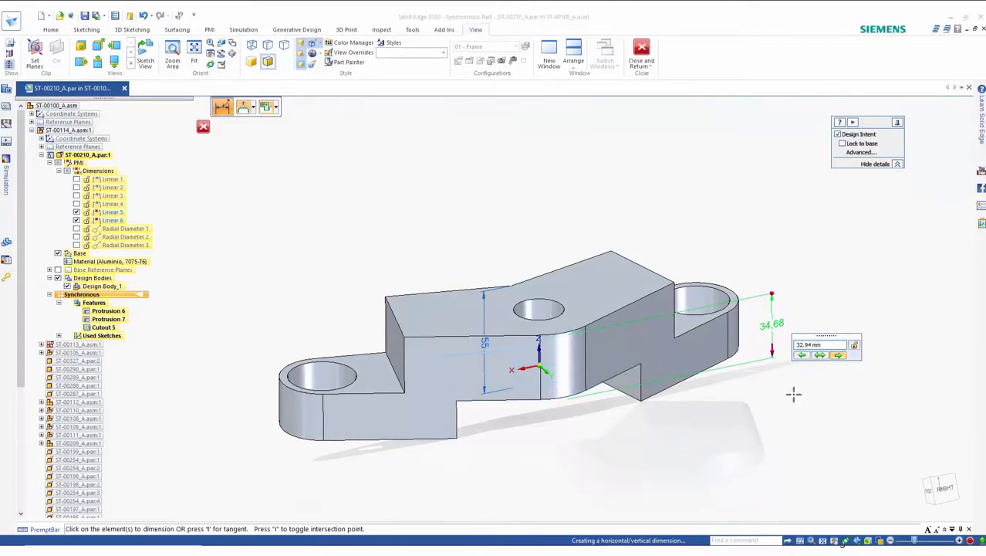
pyautogui.scroll(5, 793, 400)
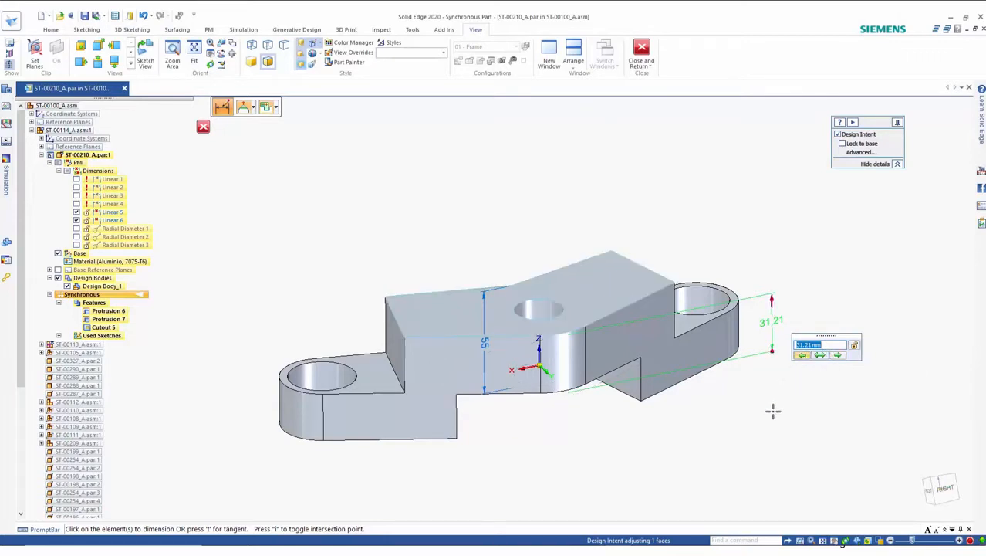
pyautogui.scroll(3, 772, 411)
pyautogui.scroll(-3, 773, 411)
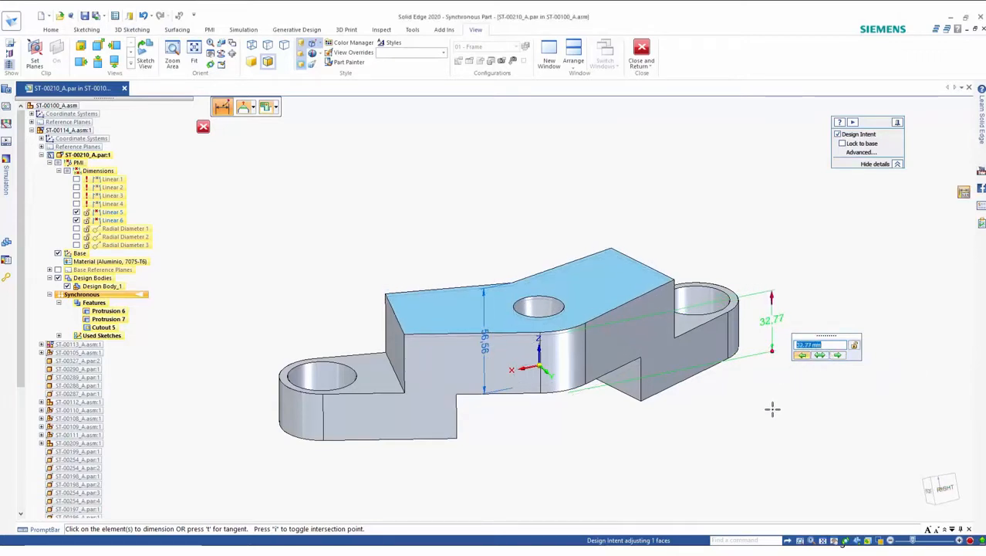
pyautogui.click(773, 411)
pyautogui.moveTo(777, 384); pyautogui.dragTo(777, 359, button='middle')
pyautogui.press('Escape')
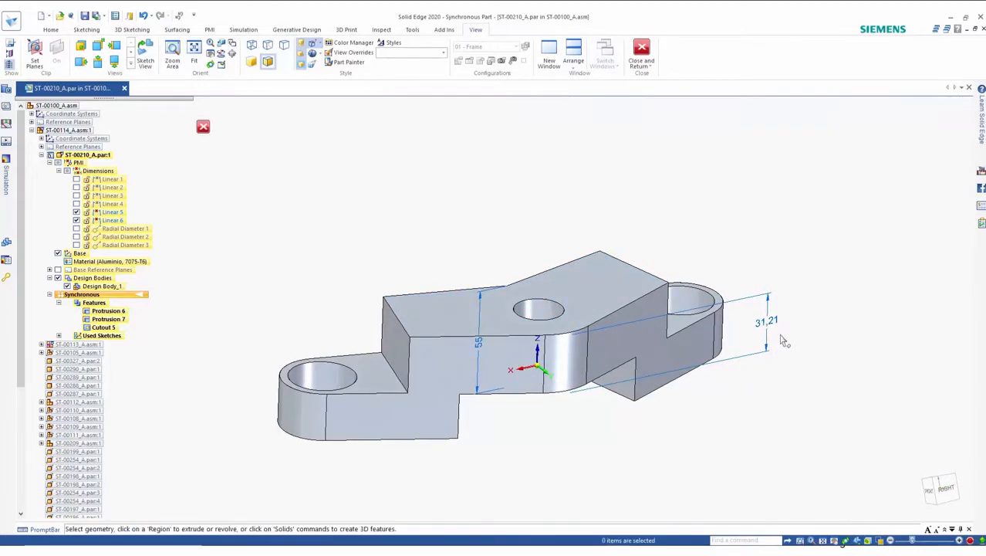
# Step: Set the right arm's vertical dimension to 25 mm
pyautogui.click(783, 407)
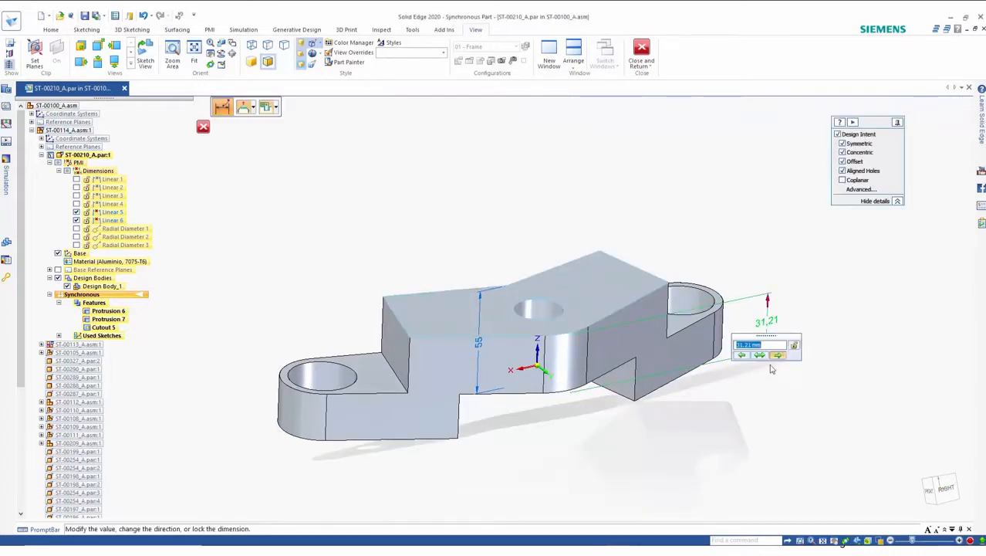
pyautogui.write('25')
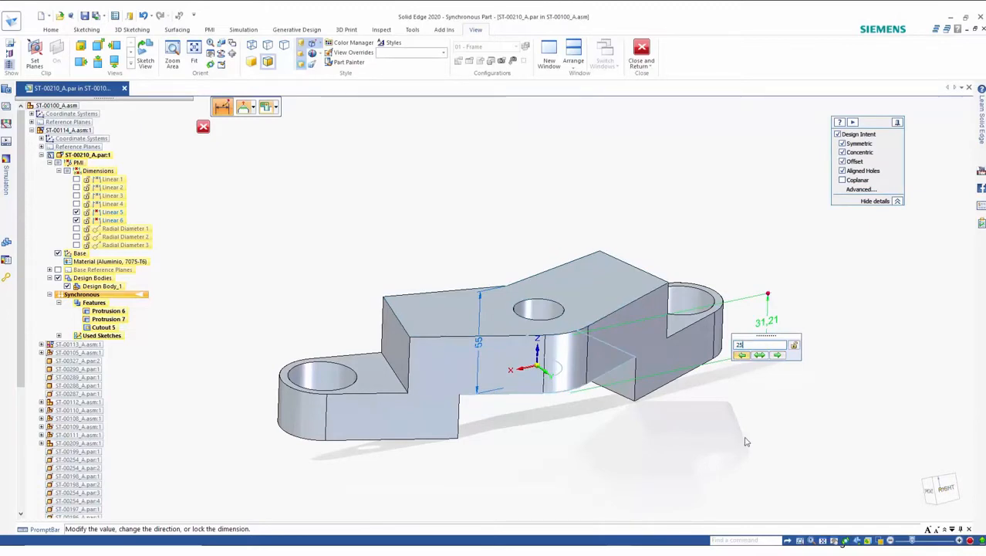
pyautogui.press('Return')
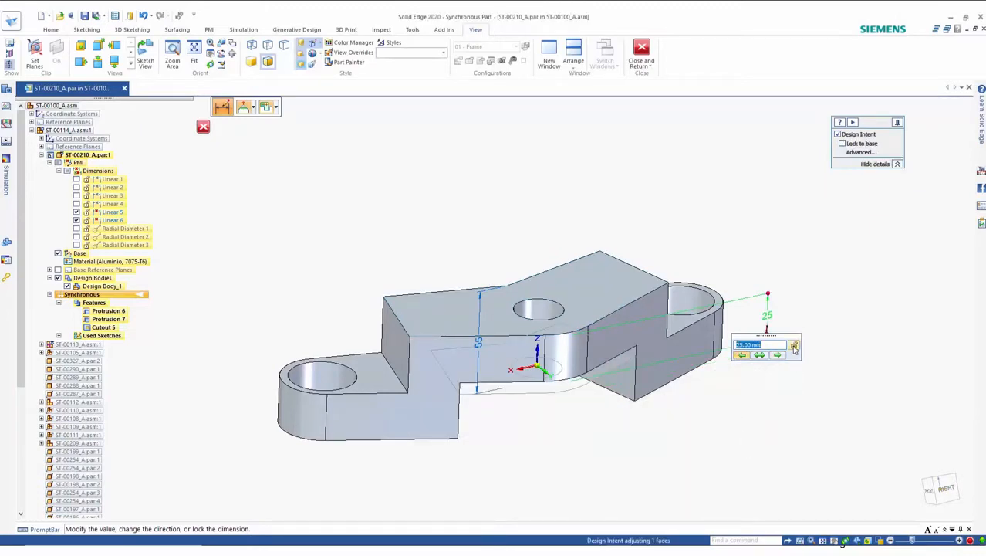
pyautogui.click(736, 431)
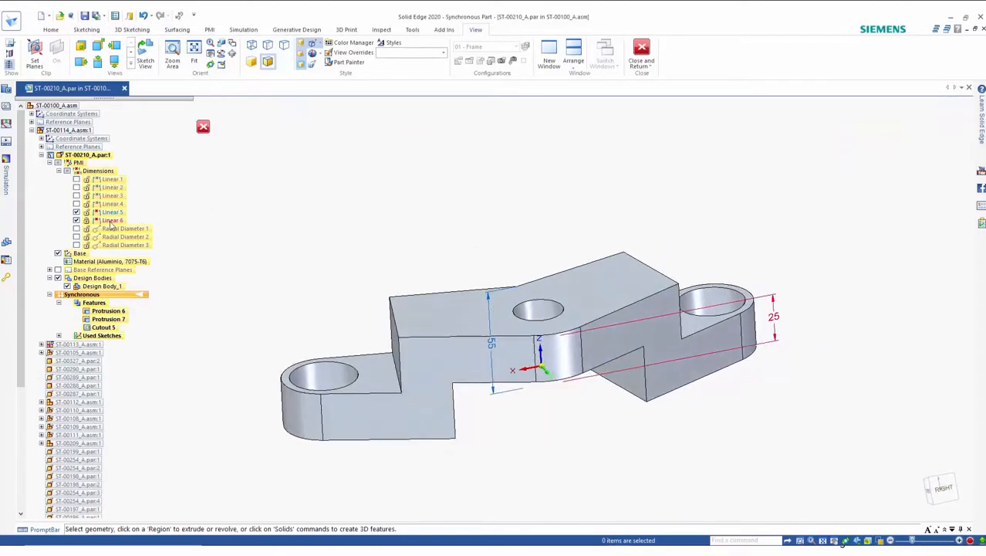
# Step: Hide the PMI dimensions and round the raised section's edge chains with a 3 mm radius
pyautogui.click(59, 164)
pyautogui.moveTo(306, 221); pyautogui.dragTo(305, 247, button='right')
pyautogui.moveTo(317, 273); pyautogui.dragTo(398, 322, button='middle')
pyautogui.click(400, 385)
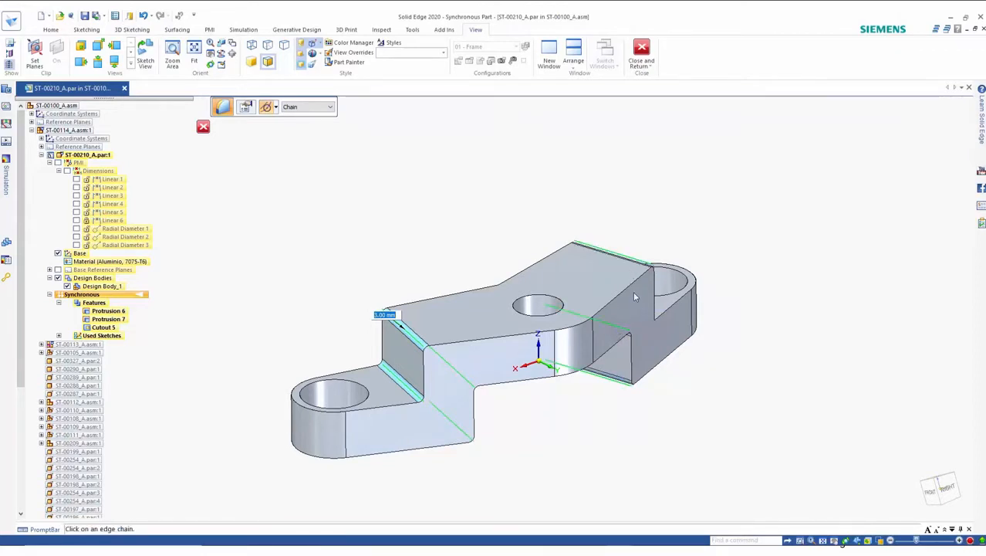
pyautogui.rightClick(650, 442)
pyautogui.rightClick(651, 442)
pyautogui.moveTo(546, 401); pyautogui.dragTo(558, 409, button='middle')
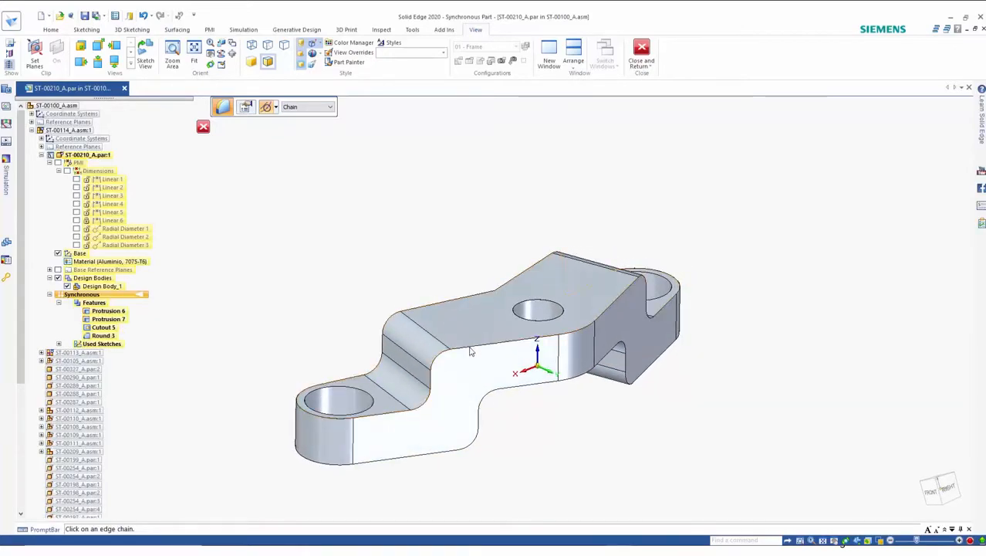
# Step: Round the edges where the raised section steps down to the right arm
pyautogui.click(470, 349)
pyautogui.rightClick(425, 263)
pyautogui.moveTo(424, 264); pyautogui.dragTo(653, 320, button='middle')
pyautogui.scroll(2, 682, 223)
pyautogui.press('Escape')
# Step: Select the right arm's step face together with the cutout plane and move them 20 mm
pyautogui.click(652, 314)
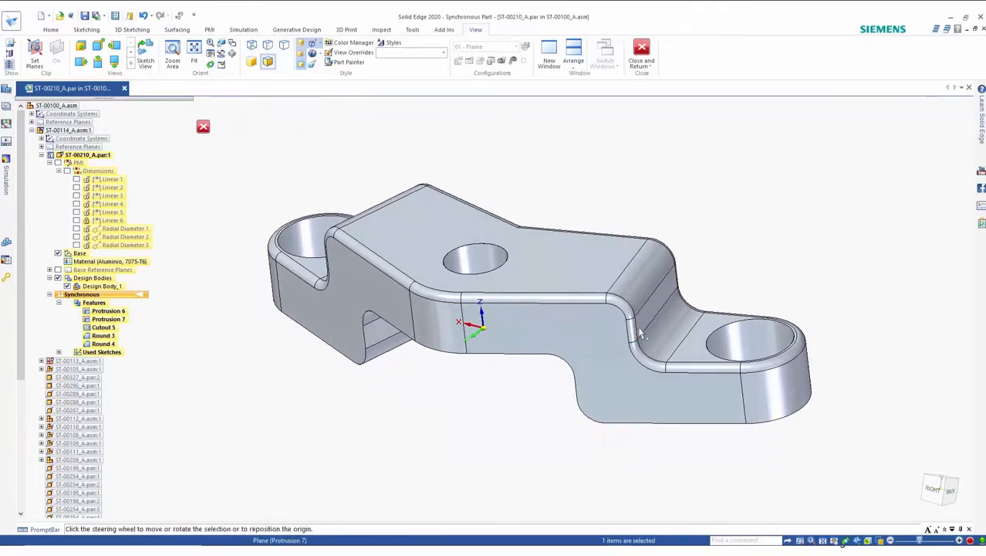
pyautogui.rightClick(581, 392)
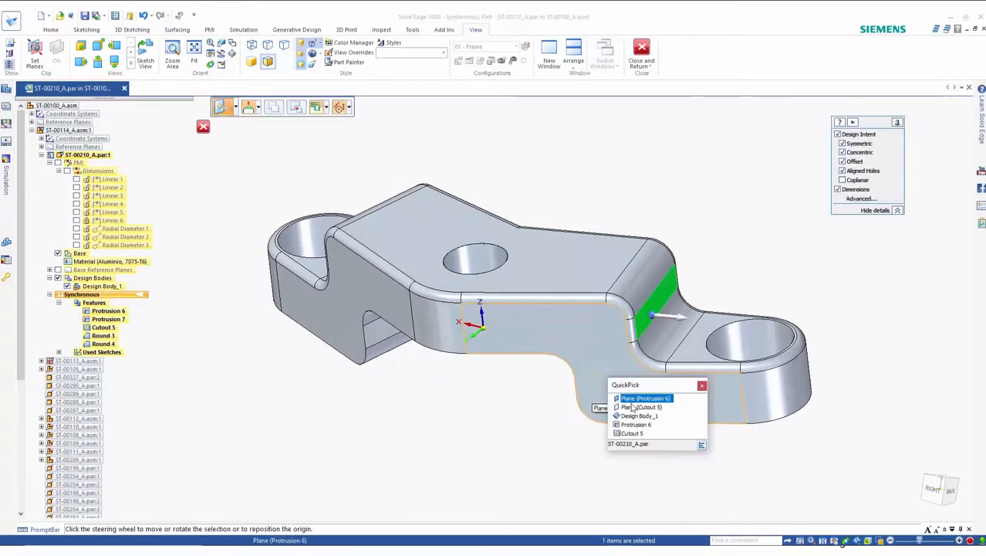
pyautogui.click(641, 407)
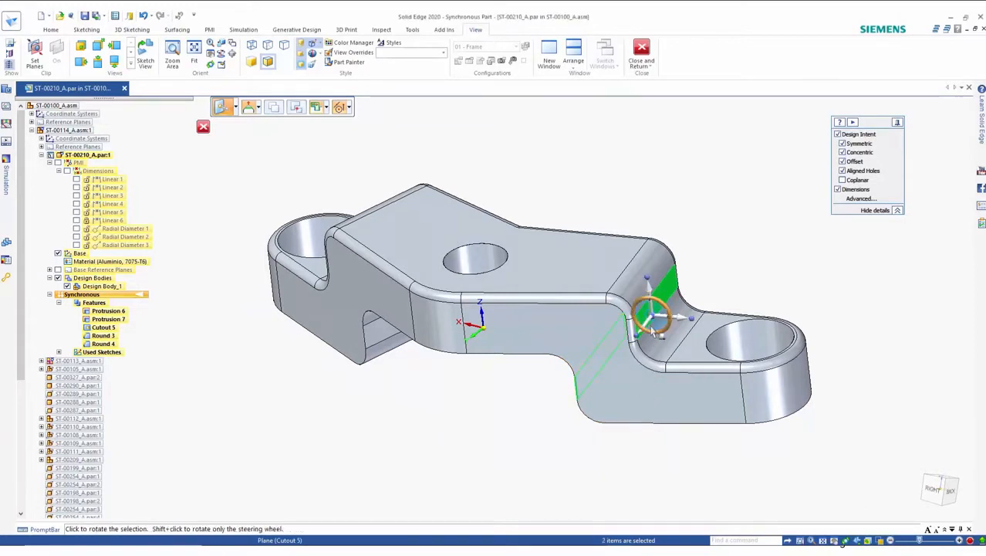
pyautogui.click(631, 289)
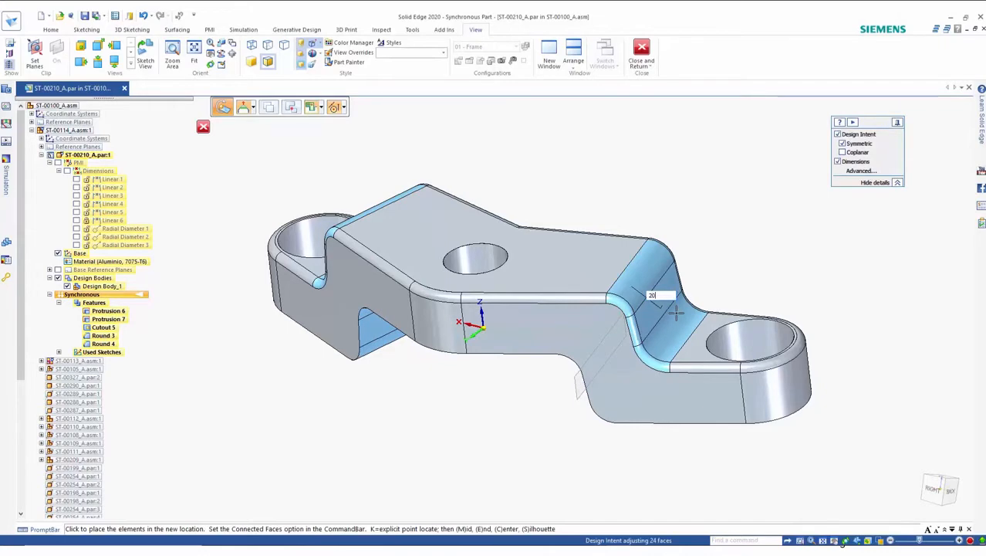
pyautogui.click(672, 307)
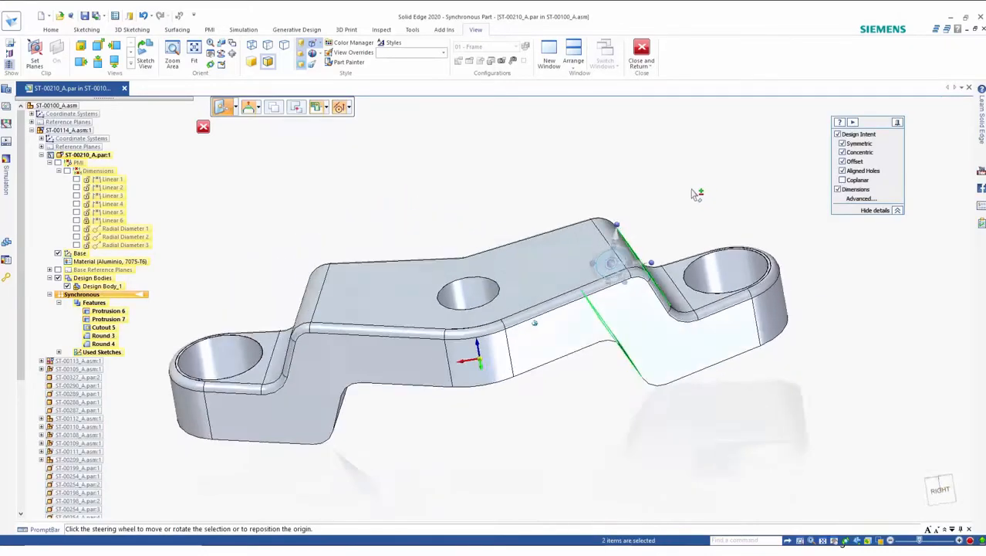
pyautogui.press('Escape')
# Step: Show the PMI dimensions again and save the part
pyautogui.click(58, 162)
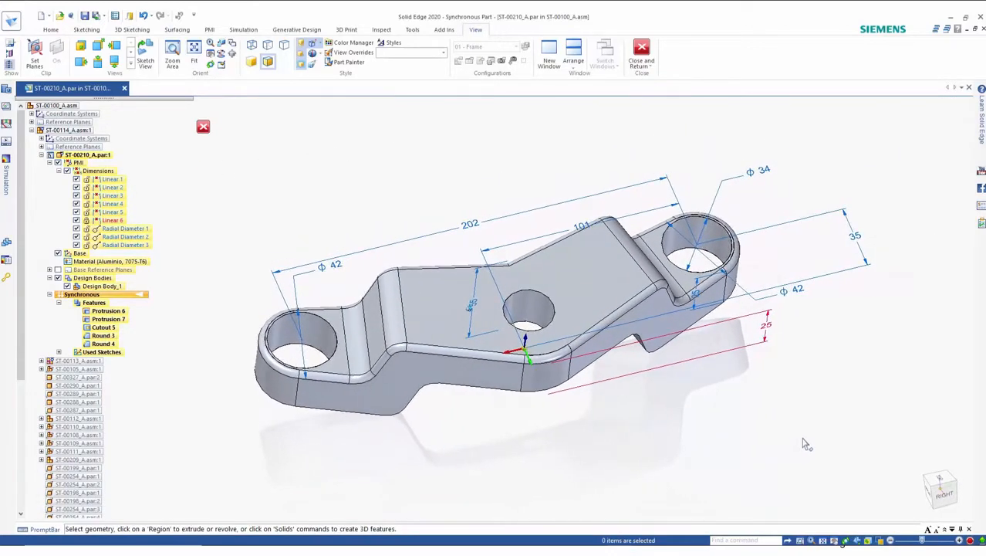
pyautogui.hotkey('ctrl', 's')
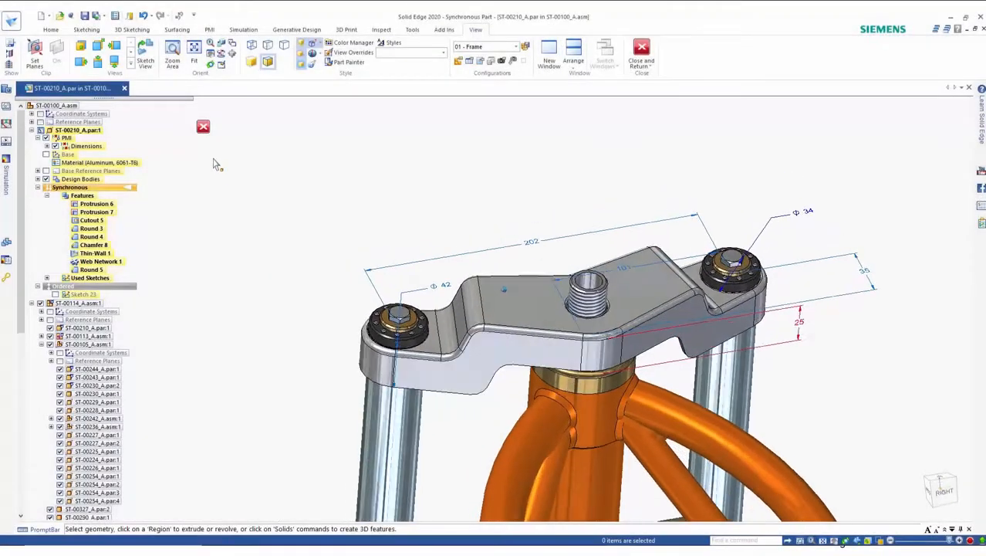
# Step: Close and return to the assembly, then open the lower clamp plate part from the model
pyautogui.click(203, 126)
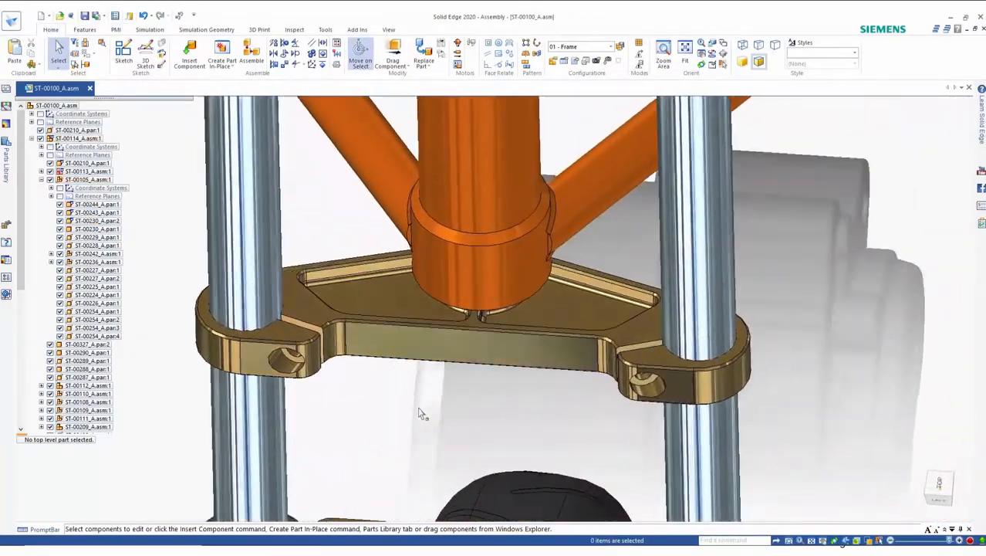
pyautogui.click(384, 330)
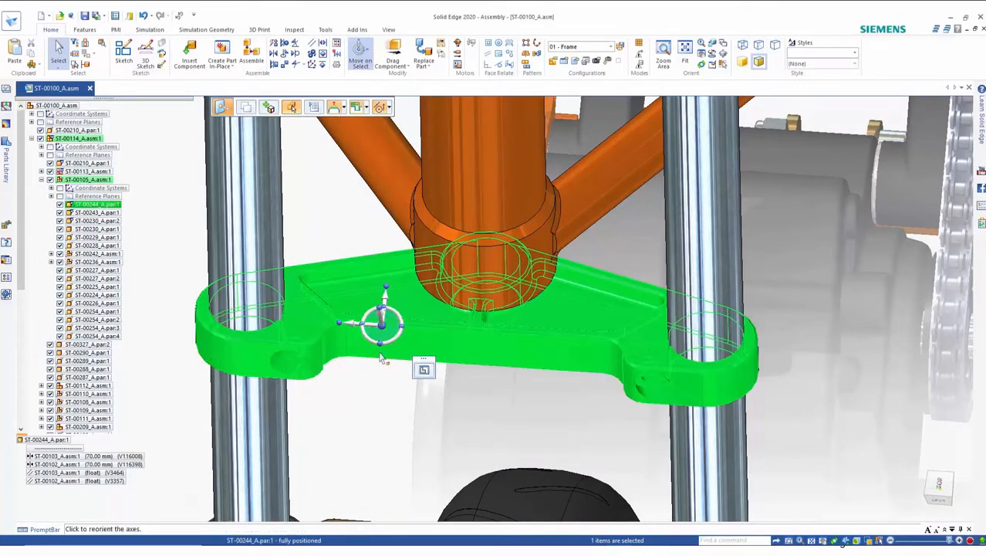
pyautogui.rightClick(376, 383)
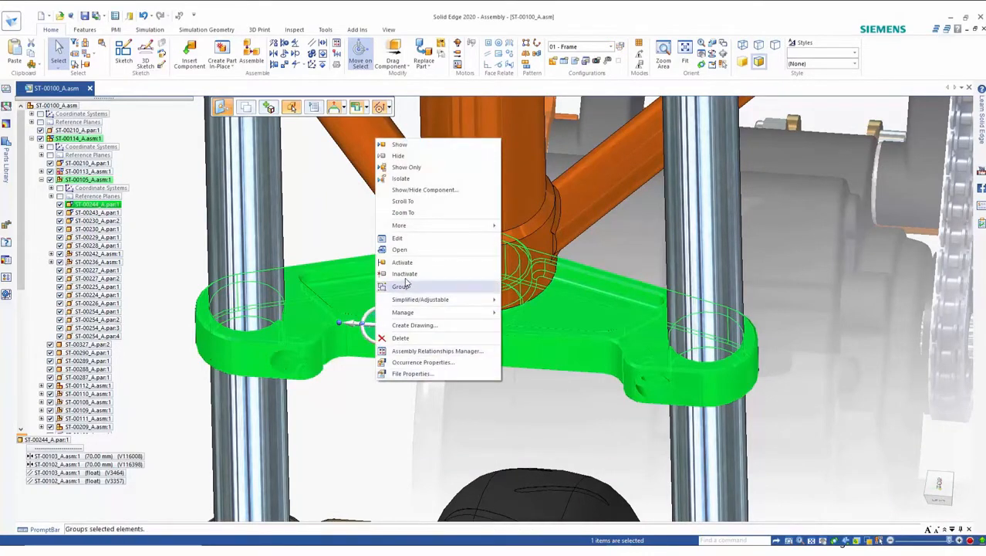
pyautogui.click(400, 249)
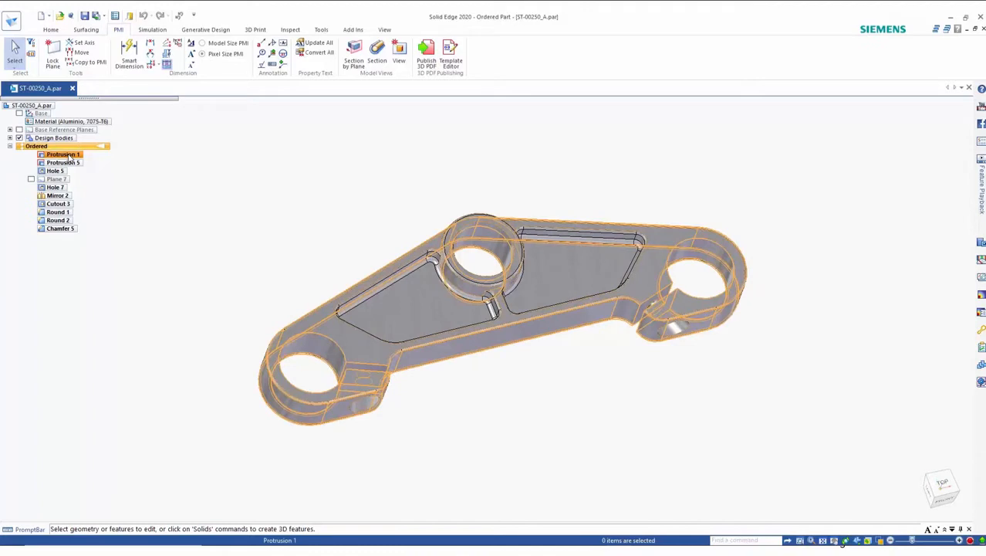
# Step: Play back the clamp part's feature history at 2 seconds per feature
pyautogui.click(981, 207)
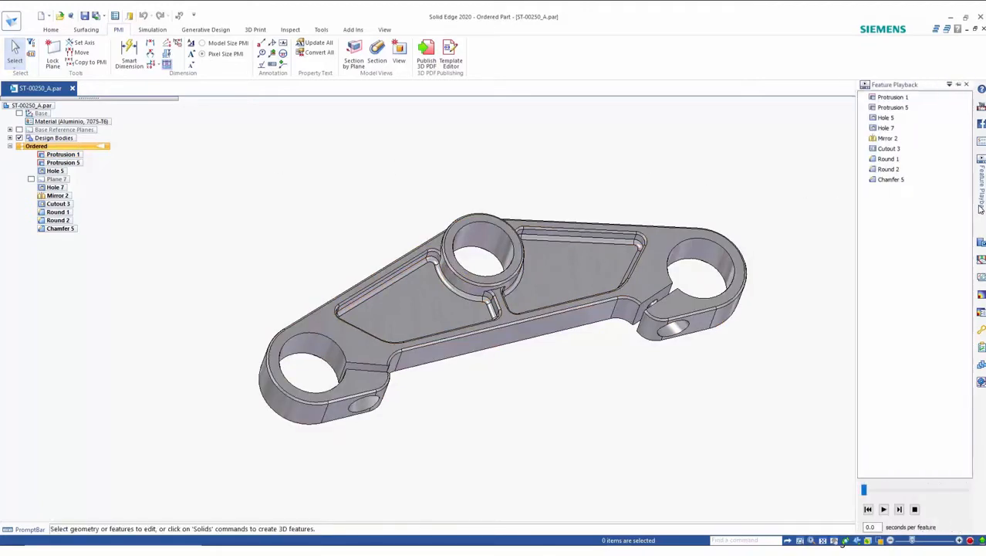
pyautogui.doubleClick(871, 527)
pyautogui.write('2')
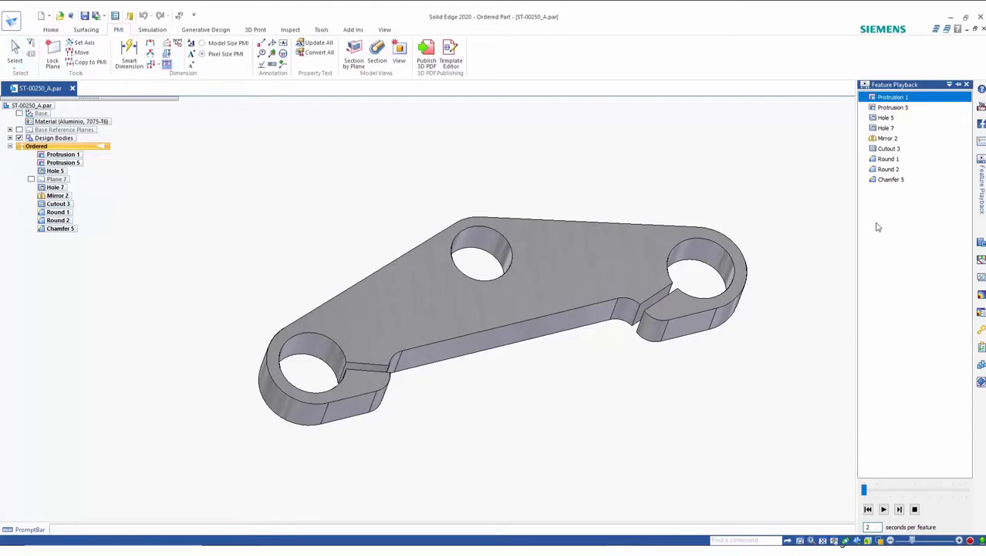
pyautogui.click(883, 508)
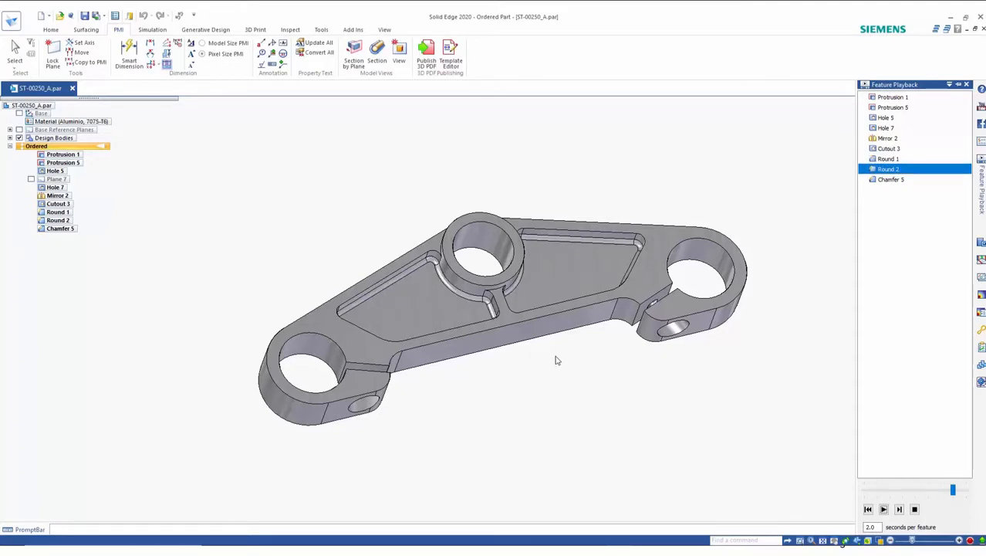
pyautogui.moveTo(564, 358); pyautogui.dragTo(729, 345, button='middle')
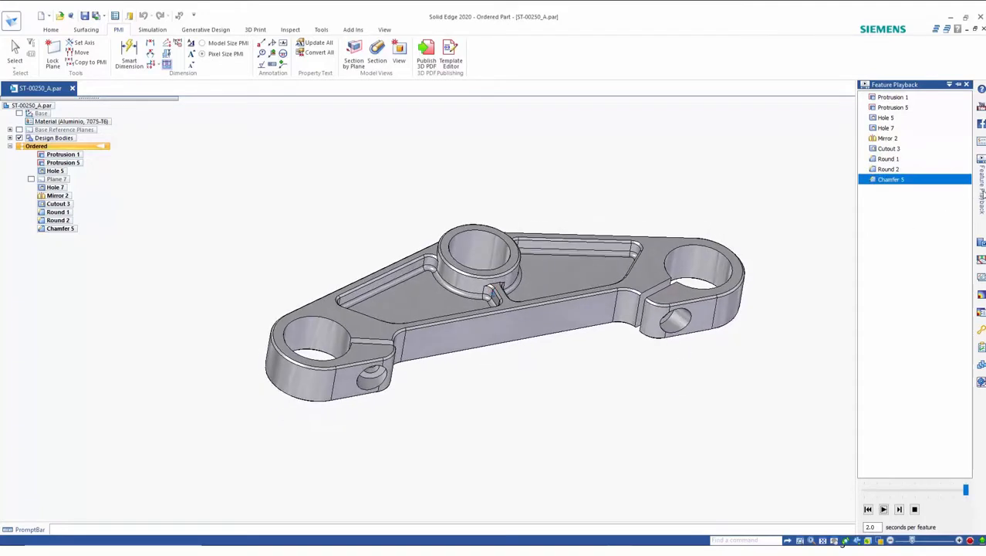
pyautogui.click(981, 194)
pyautogui.moveTo(401, 196); pyautogui.dragTo(340, 214, button='middle')
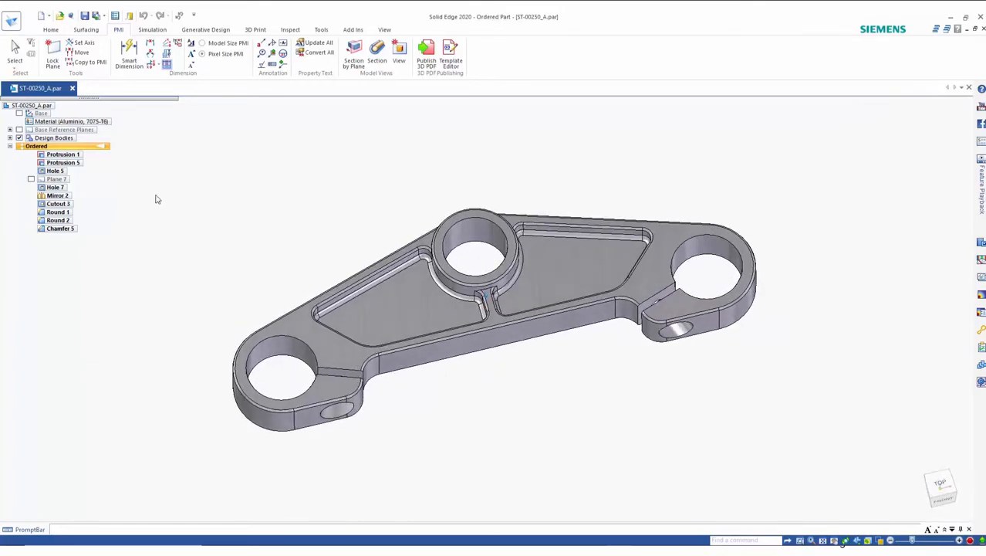
# Step: Open Protrusion 1's definition to review its sketch dimensions
pyautogui.click(64, 155)
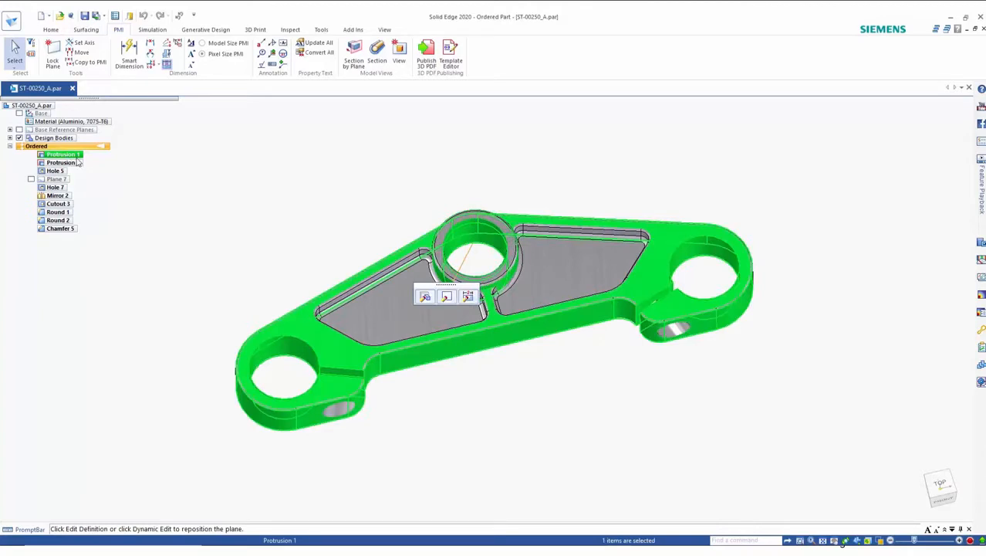
pyautogui.click(425, 299)
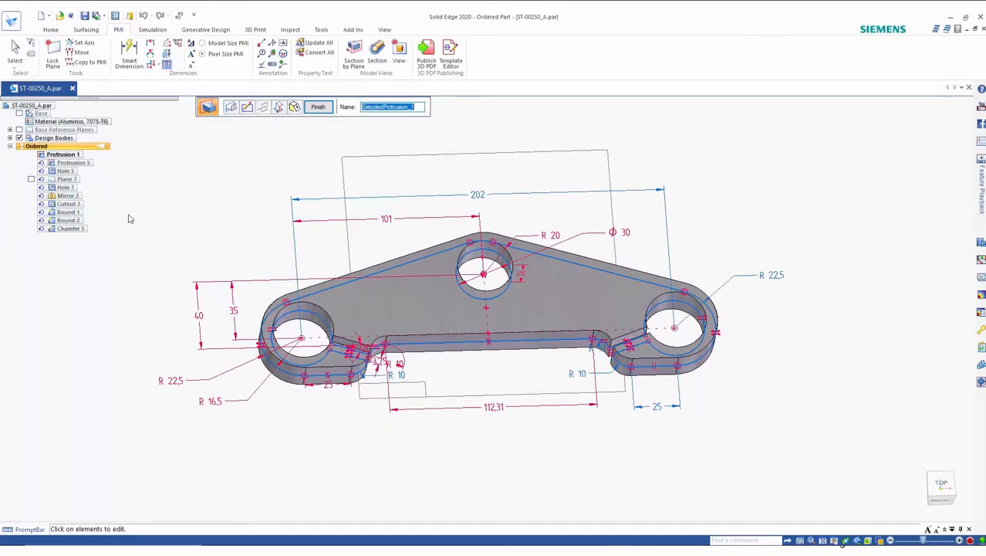
pyautogui.press('Return')
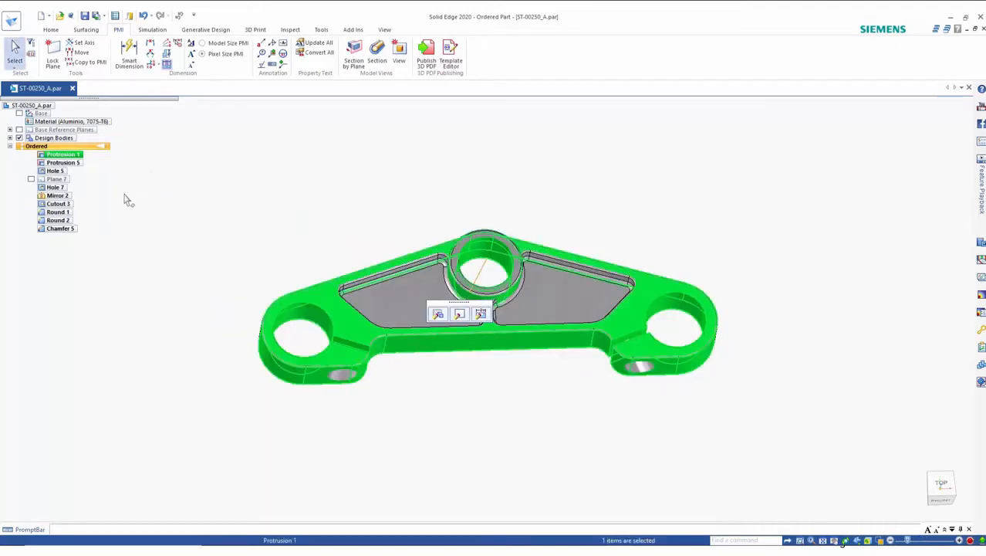
# Step: Open Cutout 3's definition to review its pocket profile, then exit
pyautogui.click(66, 204)
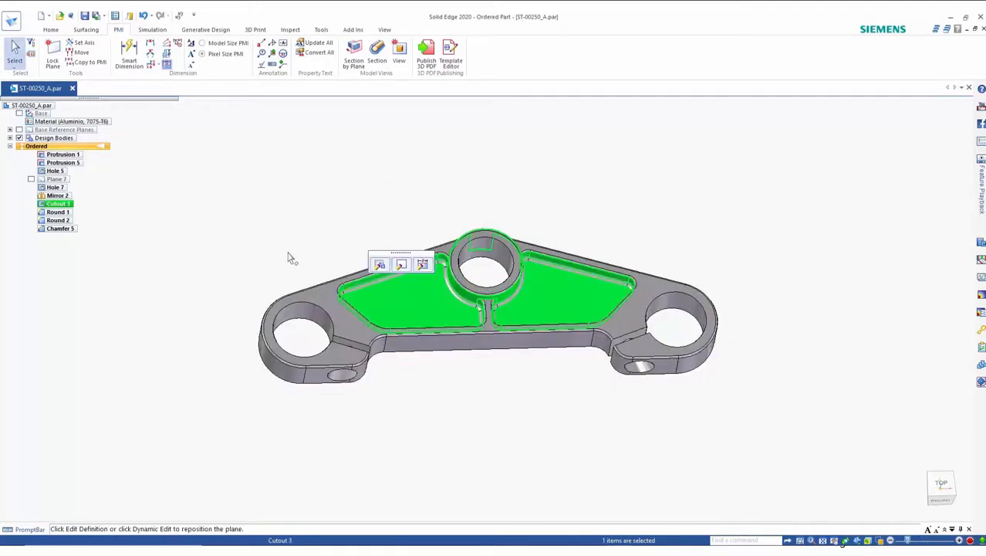
pyautogui.click(378, 265)
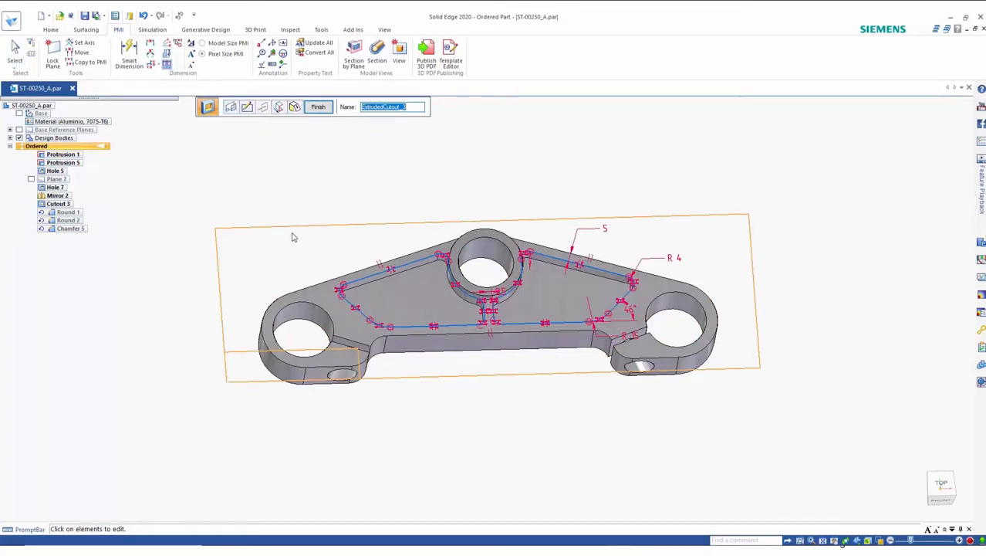
pyautogui.moveTo(257, 210); pyautogui.dragTo(256, 210, button='middle')
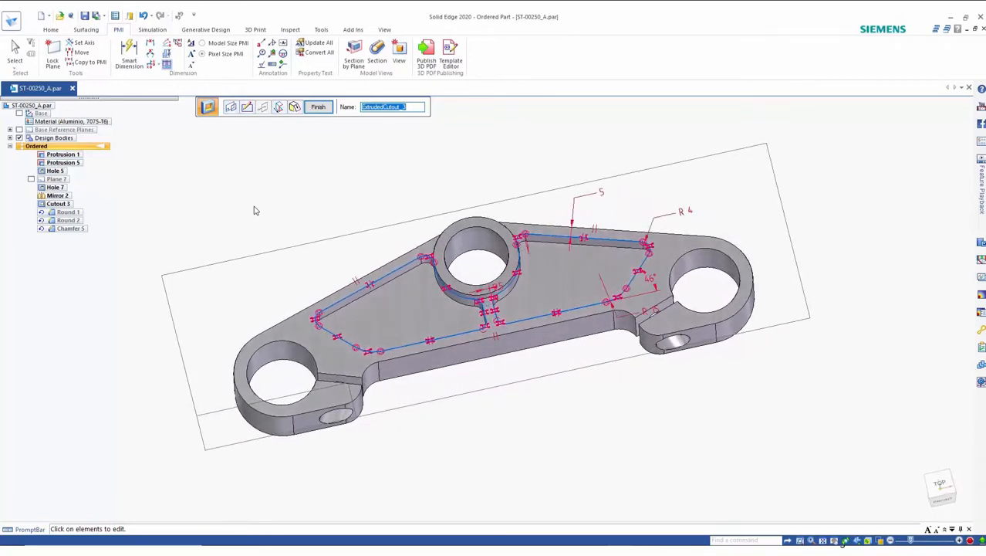
pyautogui.press('Escape')
pyautogui.press('Escape')
pyautogui.moveTo(254, 186); pyautogui.dragTo(264, 203, button='middle')
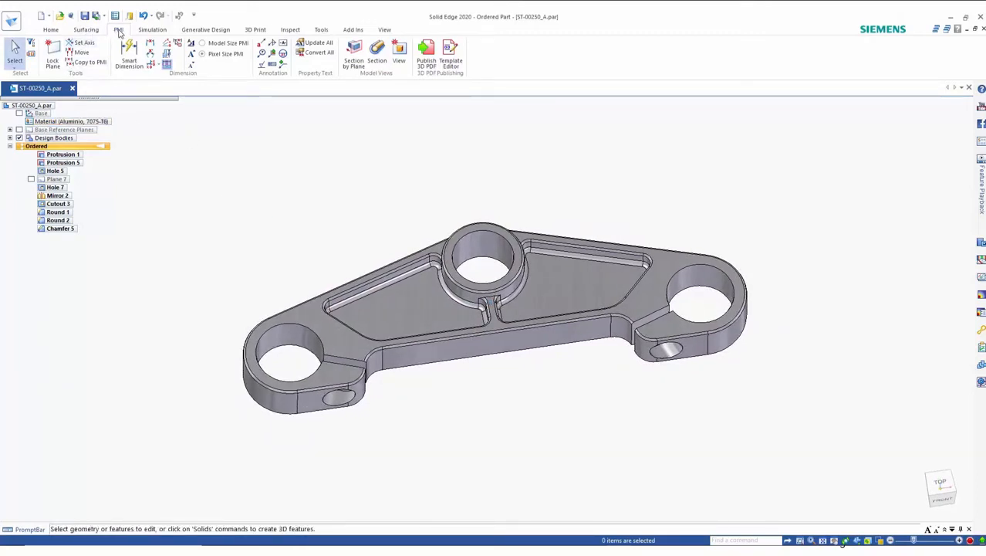
# Step: Copy Protrusion 1's 202, 101, 40 and R 22.5 sketch dimensions to PMI
pyautogui.click(89, 62)
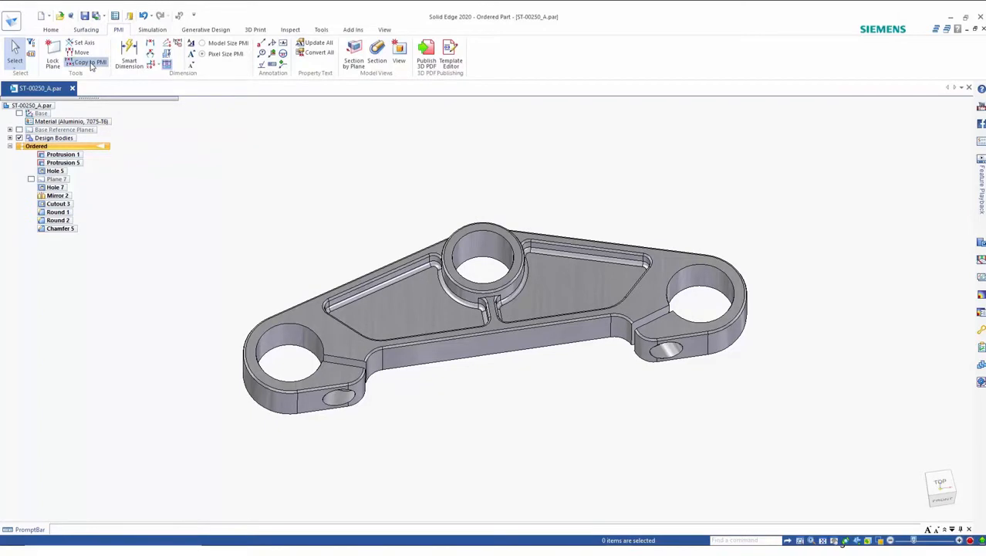
pyautogui.click(76, 155)
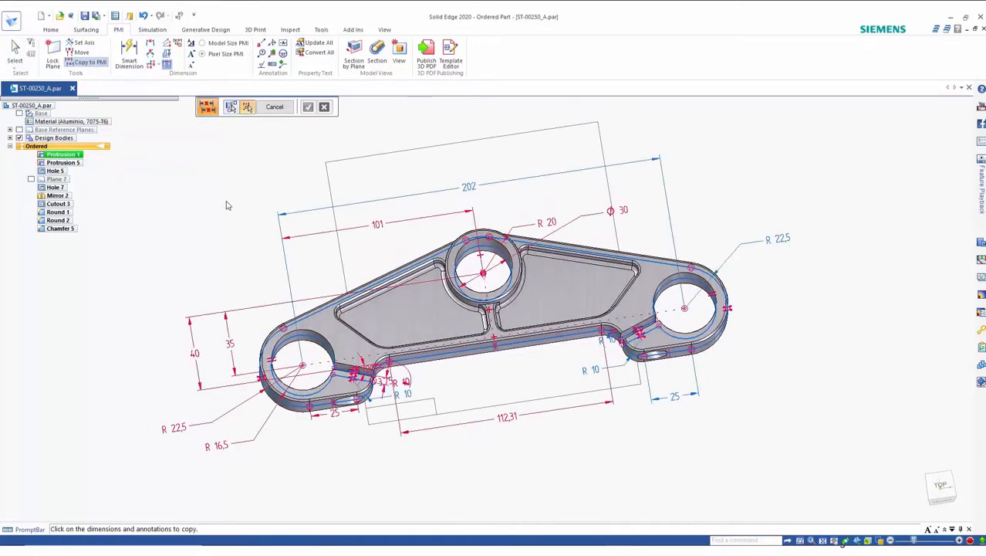
pyautogui.click(447, 196)
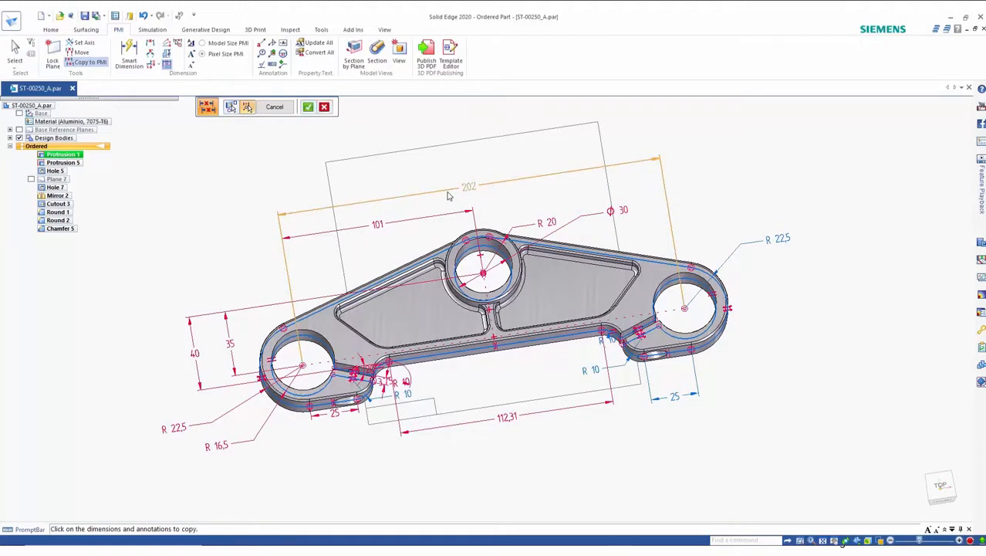
pyautogui.click(407, 225)
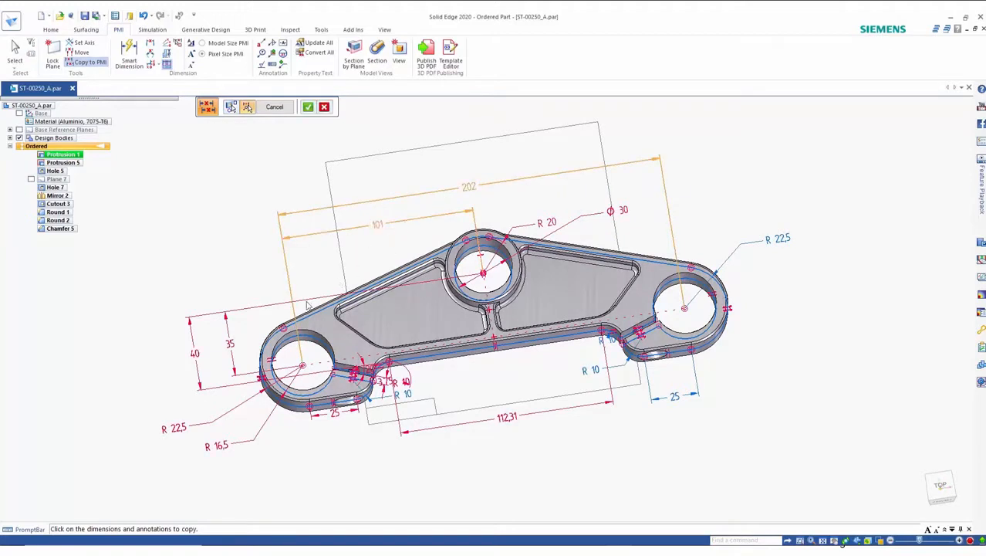
pyautogui.click(194, 339)
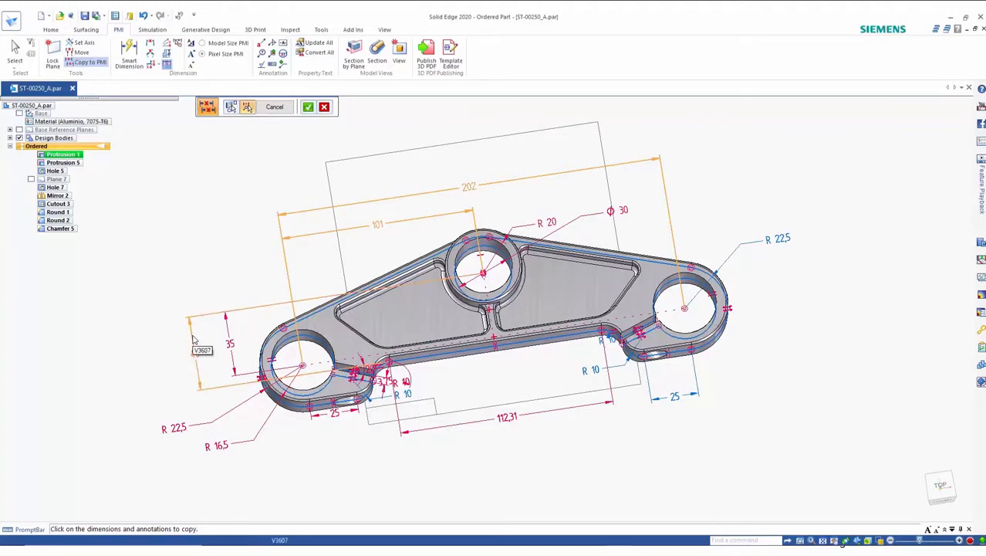
pyautogui.click(779, 250)
pyautogui.press('Return')
pyautogui.moveTo(730, 280); pyautogui.dragTo(720, 285, button='middle')
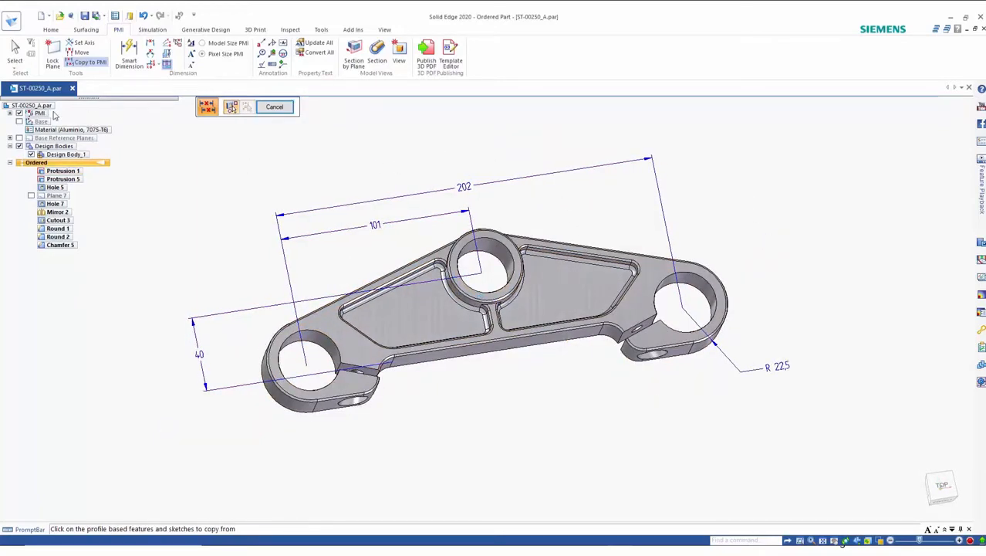
# Step: Expand the copied PMI dimensions, exit the command and undo the copy to PMI
pyautogui.click(10, 113)
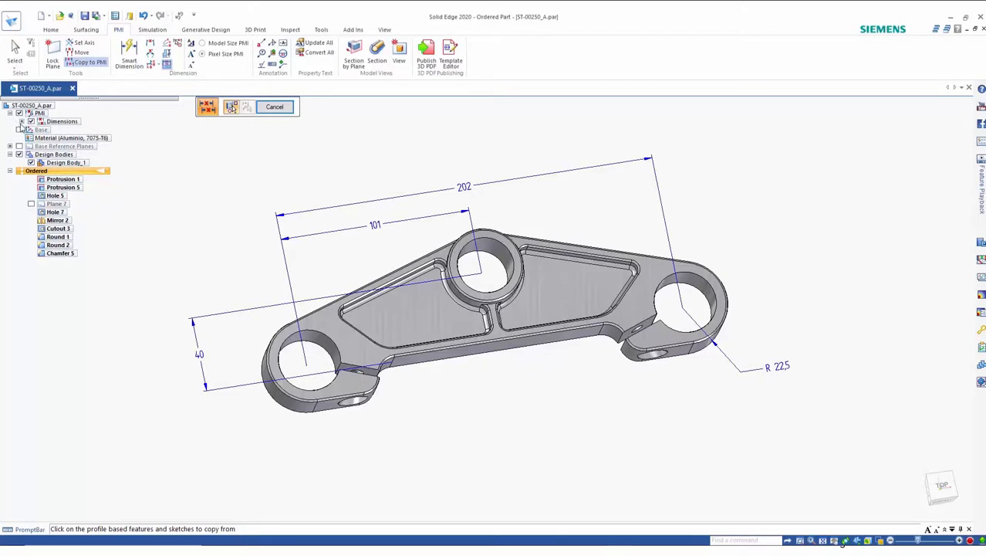
pyautogui.click(22, 121)
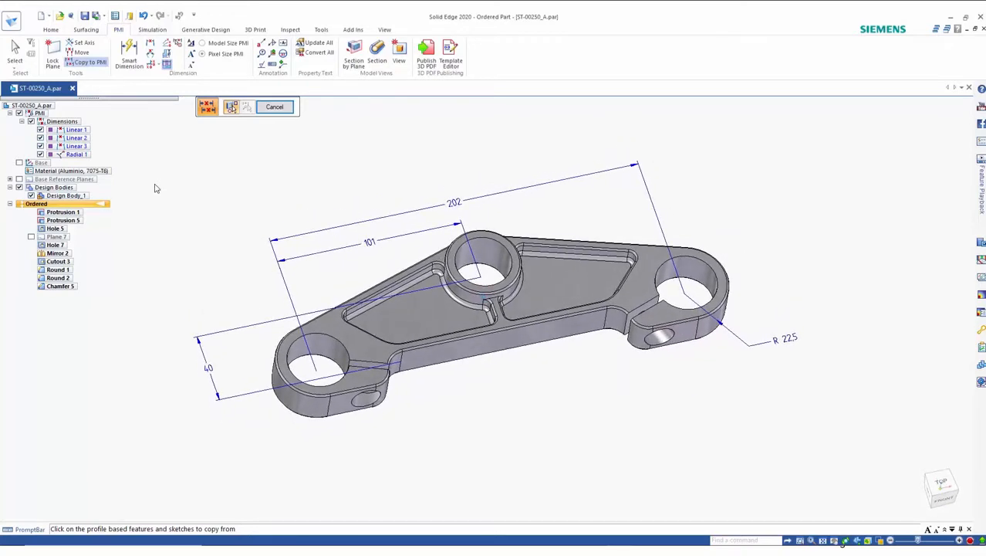
pyautogui.click(274, 107)
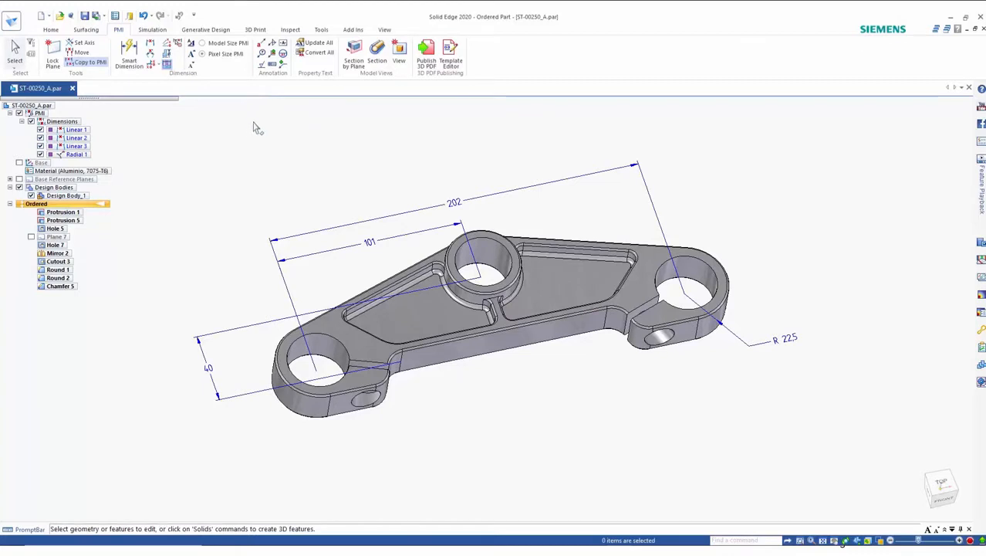
pyautogui.click(142, 15)
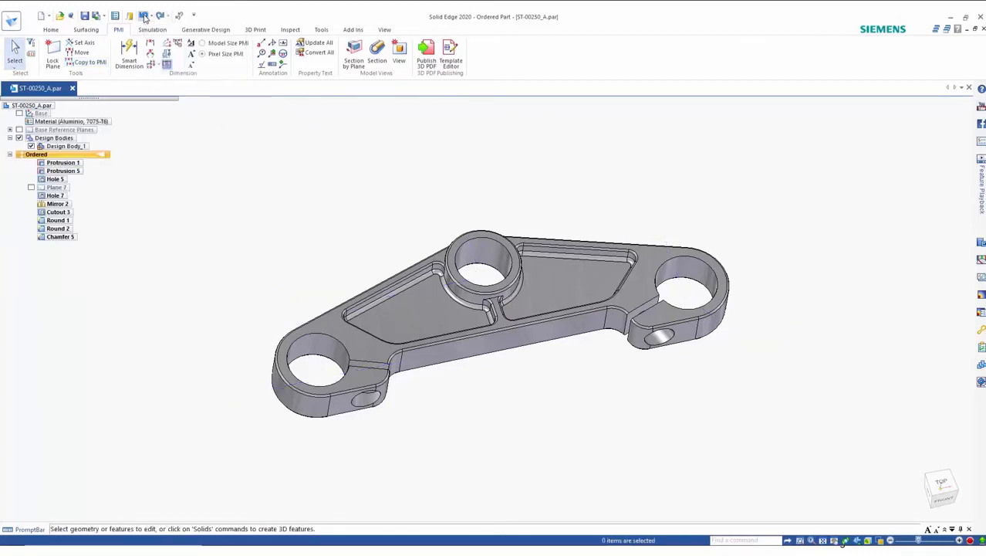
# Step: Copy all of Protrusion 1's sketch dimensions to PMI in one selection
pyautogui.click(98, 64)
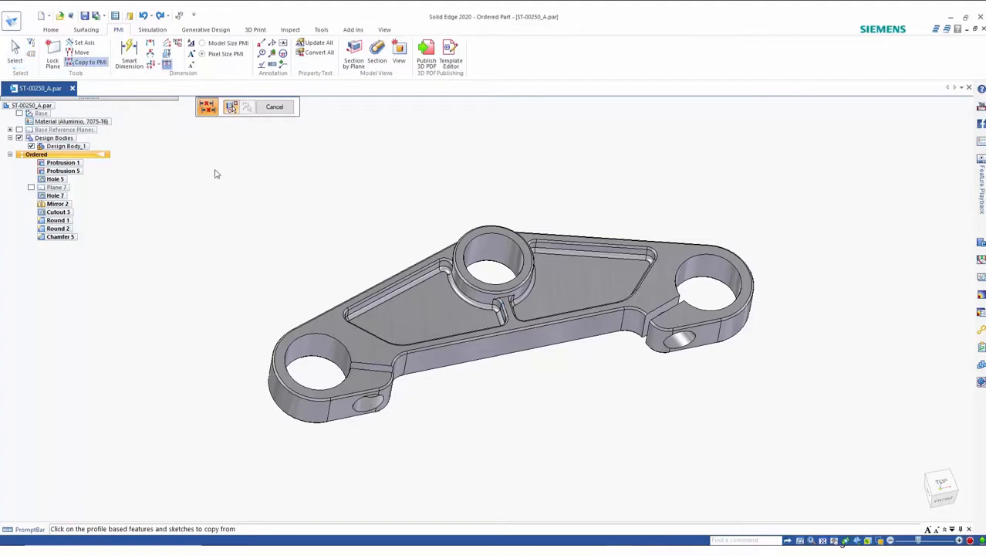
pyautogui.click(83, 163)
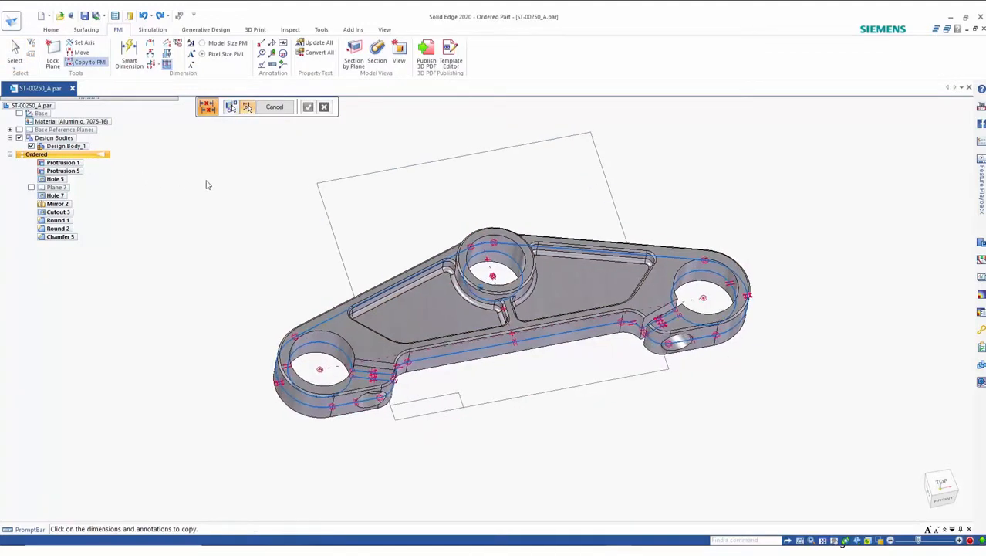
pyautogui.moveTo(164, 176); pyautogui.dragTo(803, 473)
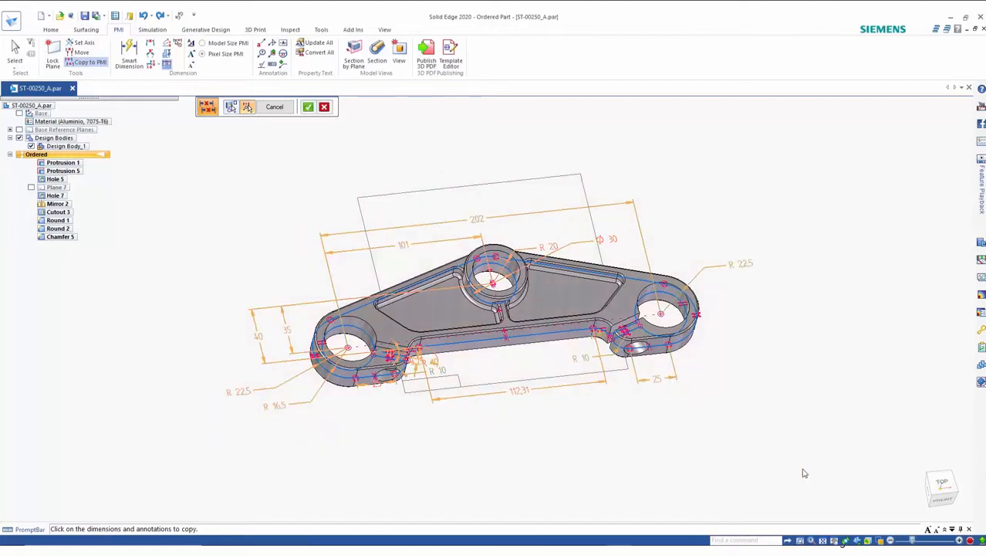
pyautogui.rightClick(235, 202)
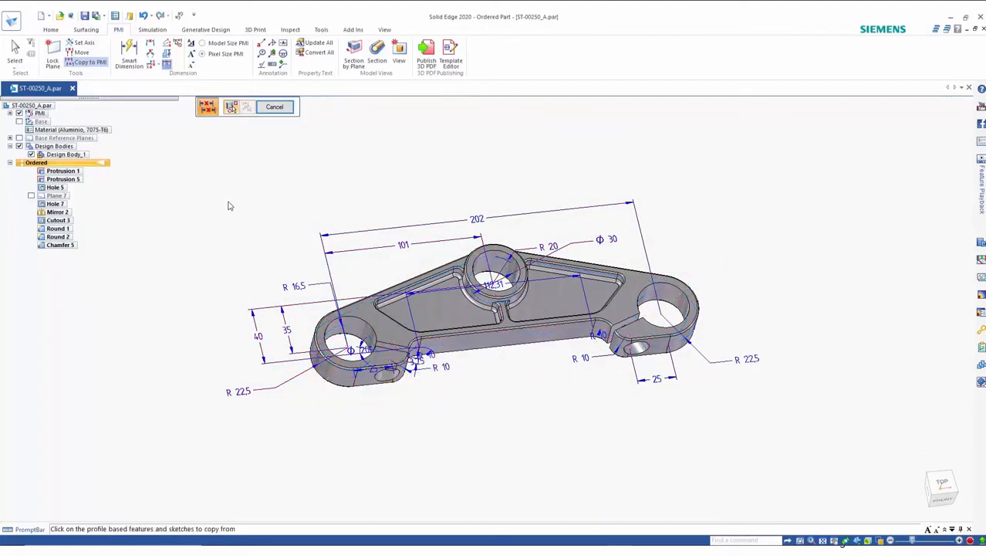
# Step: Expand the PMI dimensions list and delete the Radial 1 through Radial 7 dimensions
pyautogui.click(17, 55)
pyautogui.click(10, 114)
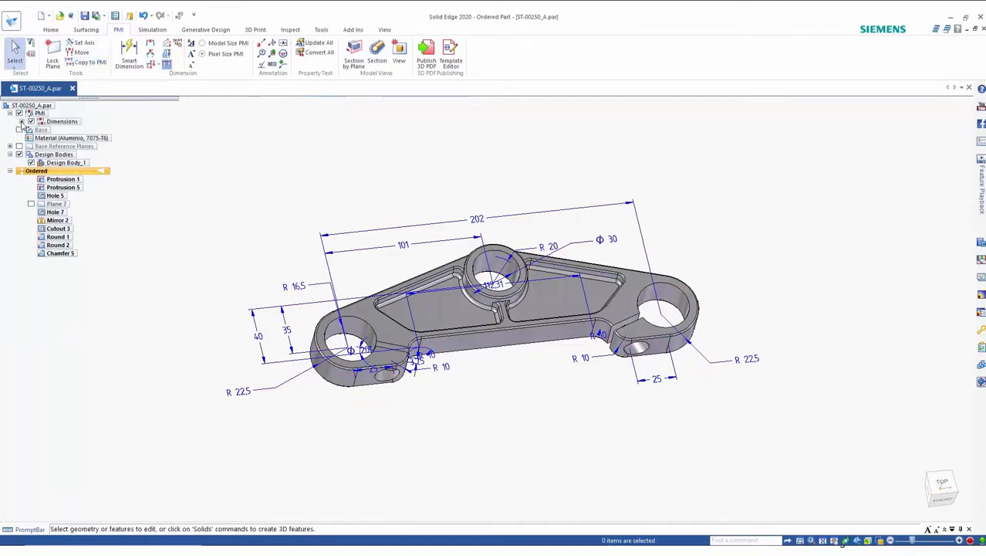
pyautogui.click(22, 121)
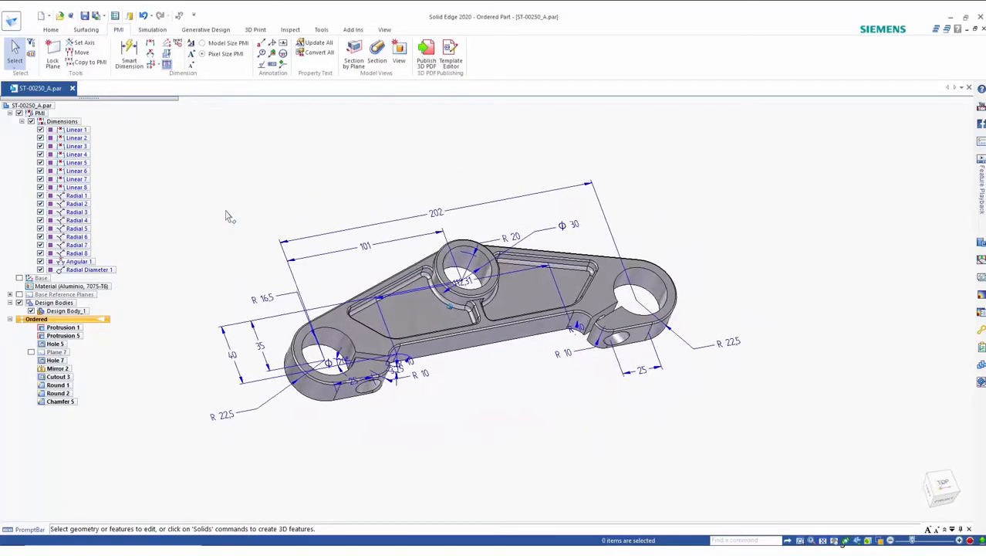
pyautogui.click(83, 196)
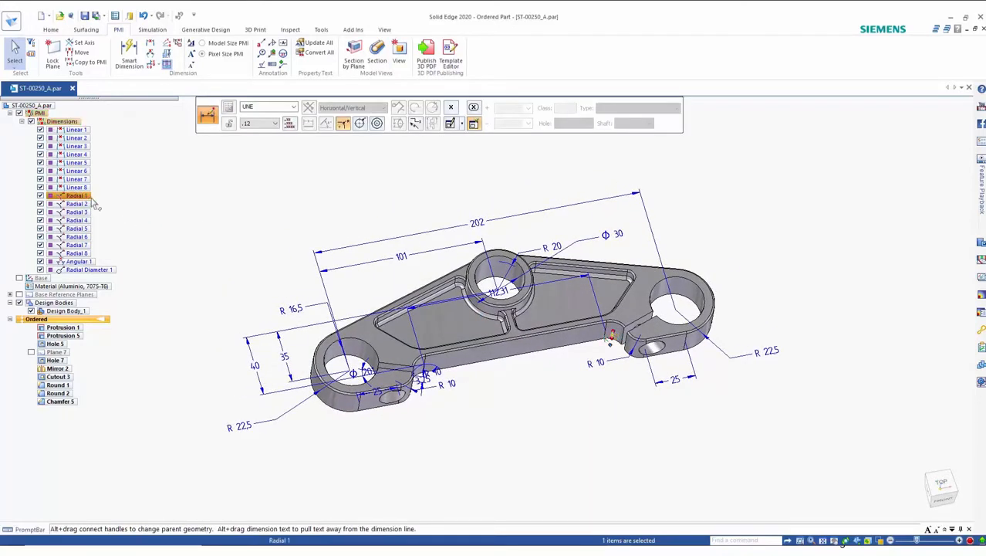
pyautogui.keyDown('shift'); pyautogui.click(77, 245); pyautogui.keyUp('shift')
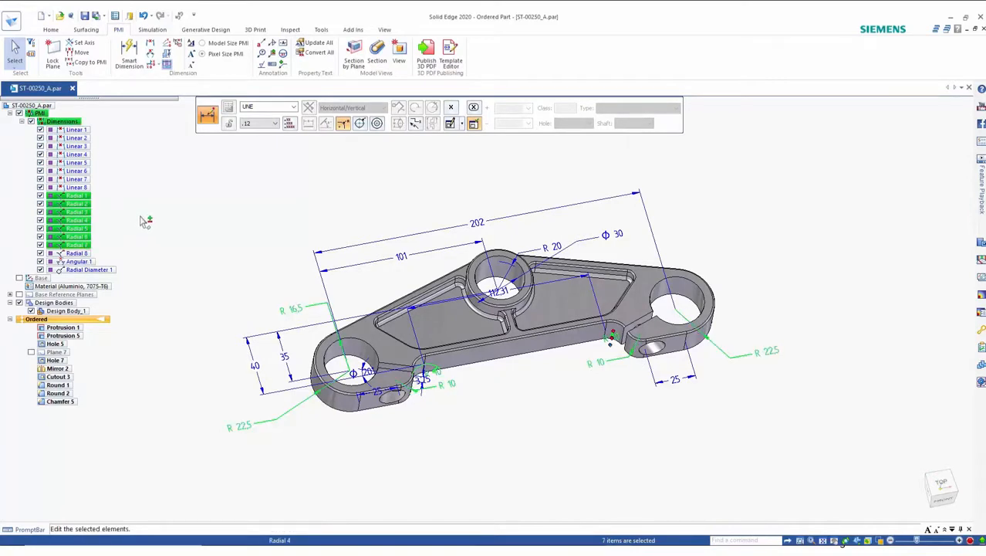
pyautogui.press('Delete')
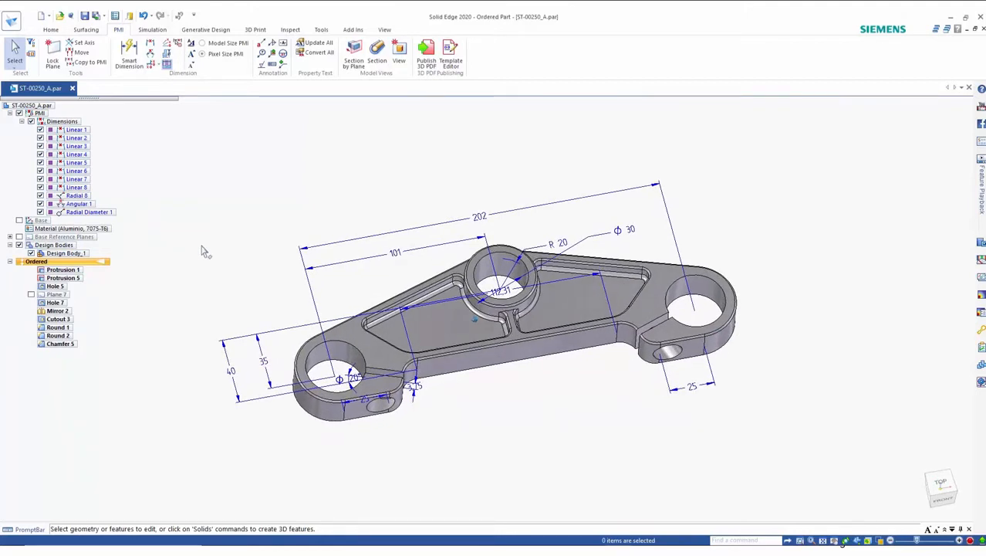
# Step: Reposition the 112.31 linear dimension so it sits below the part's lower edge
pyautogui.click(605, 293)
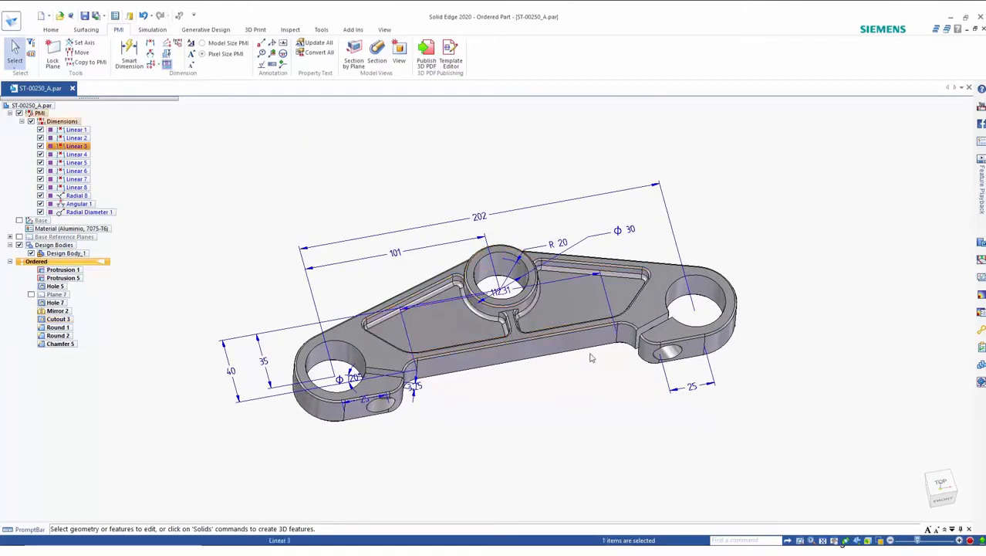
pyautogui.moveTo(509, 309); pyautogui.dragTo(533, 405)
pyautogui.moveTo(567, 422); pyautogui.dragTo(573, 437, button='middle')
pyautogui.click(573, 442)
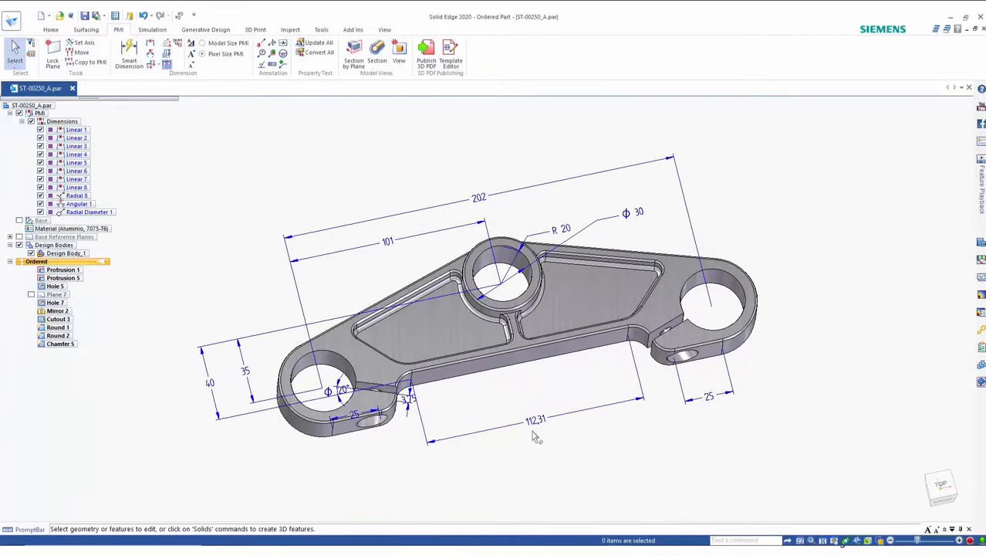
pyautogui.moveTo(196, 164); pyautogui.dragTo(199, 176, button='middle')
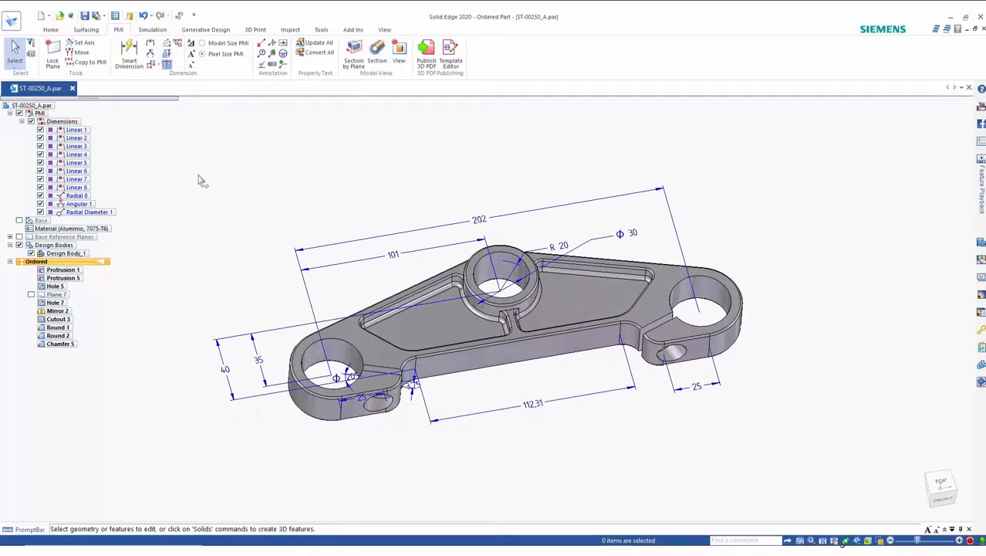
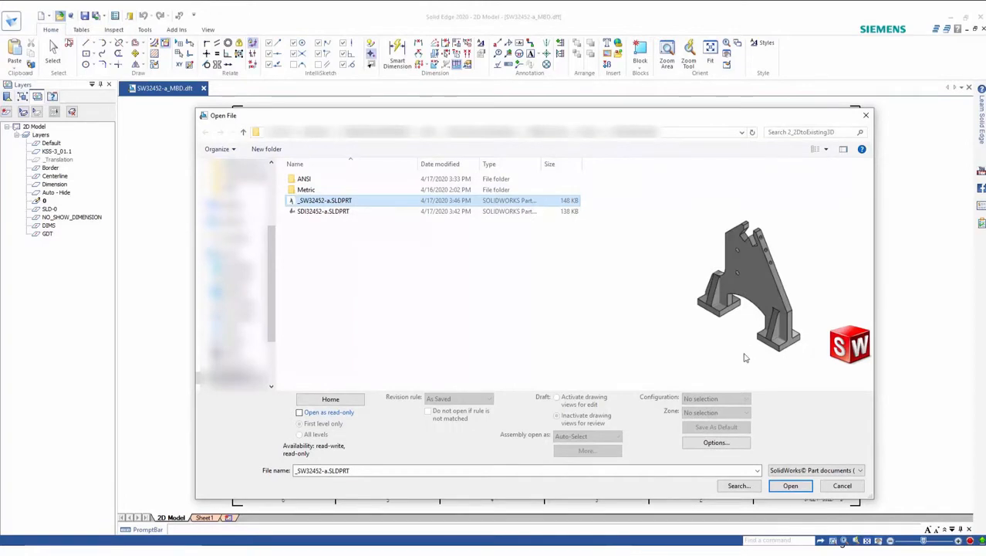
# Step: Open the AutoCAD drawing SW32452-a.DWG by switching the file type to AutoCAD documents (*.dwg)
pyautogui.click(859, 470)
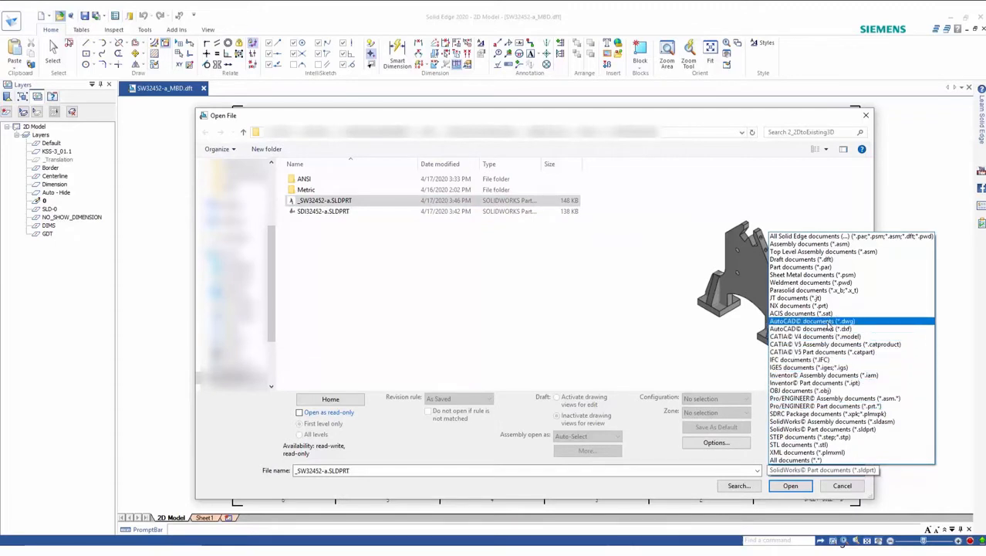
pyautogui.click(828, 325)
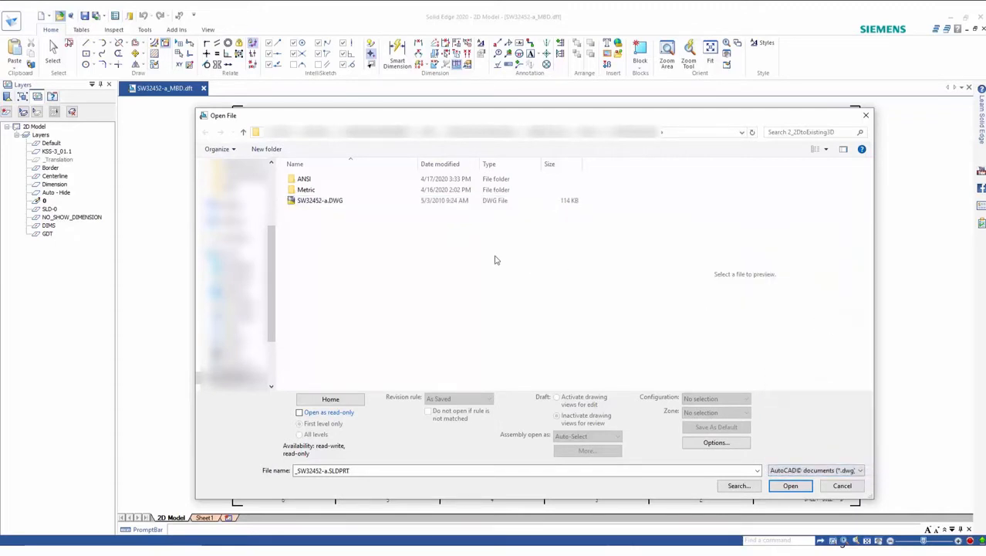
pyautogui.click(305, 202)
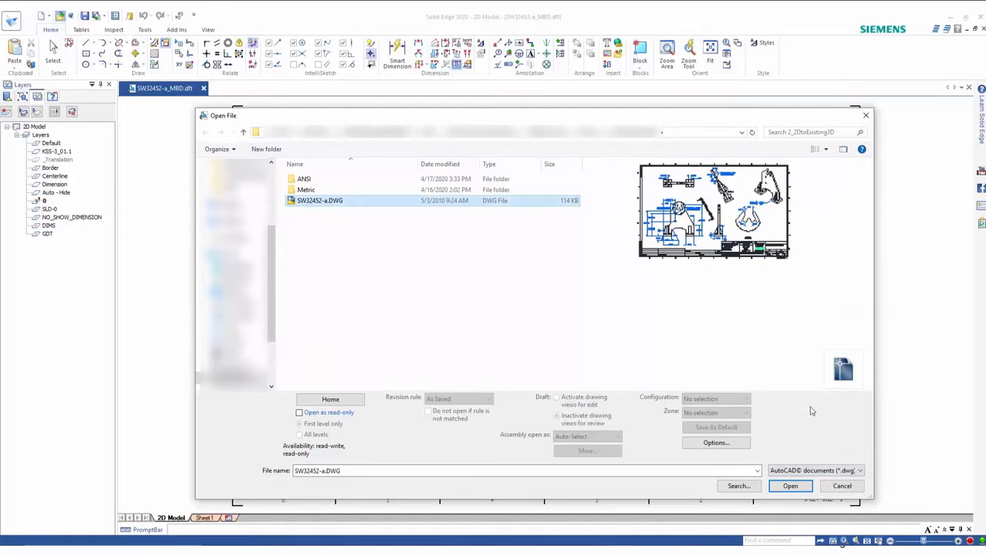
pyautogui.click(831, 486)
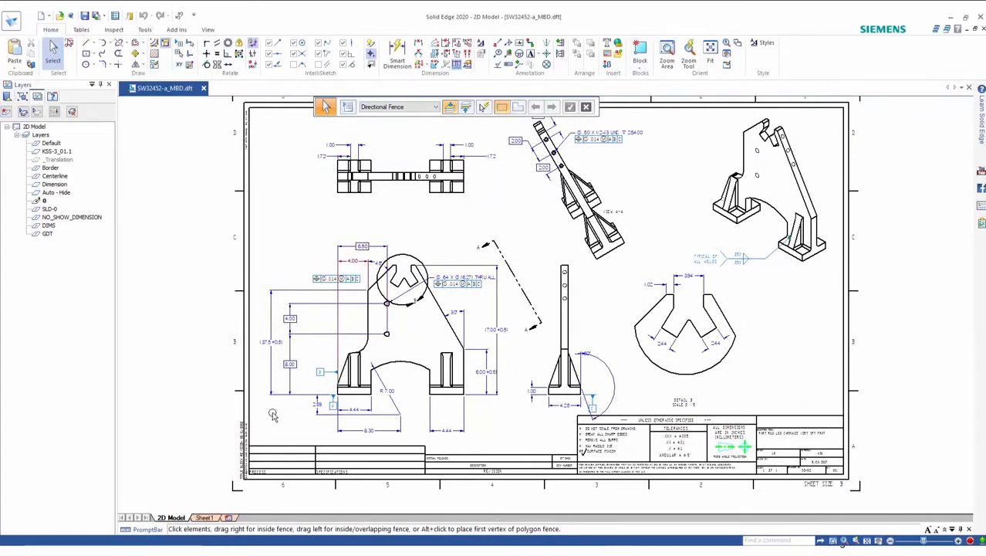
# Step: Zoom in to examine the drawing's title block and tolerance notes, then zoom back out to the whole sheet
pyautogui.scroll(2, 788, 389)
pyautogui.scroll(5, 768, 380)
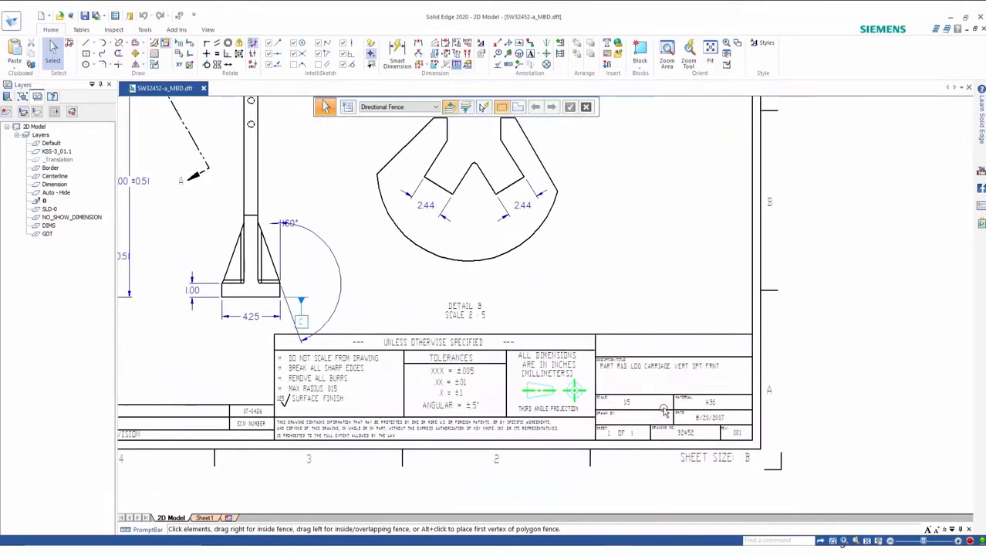
pyautogui.scroll(5, 664, 409)
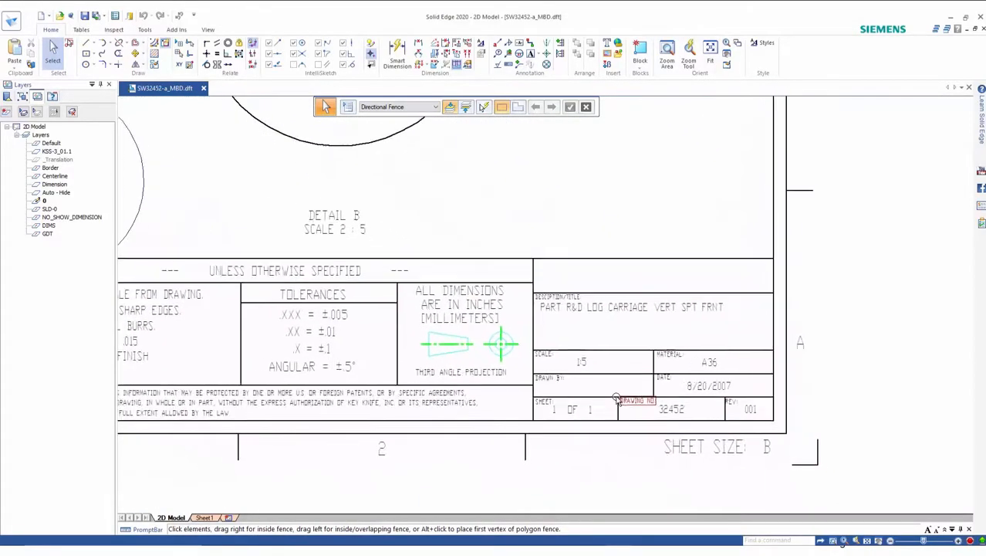
pyautogui.scroll(1, 616, 398)
pyautogui.scroll(-1, 603, 367)
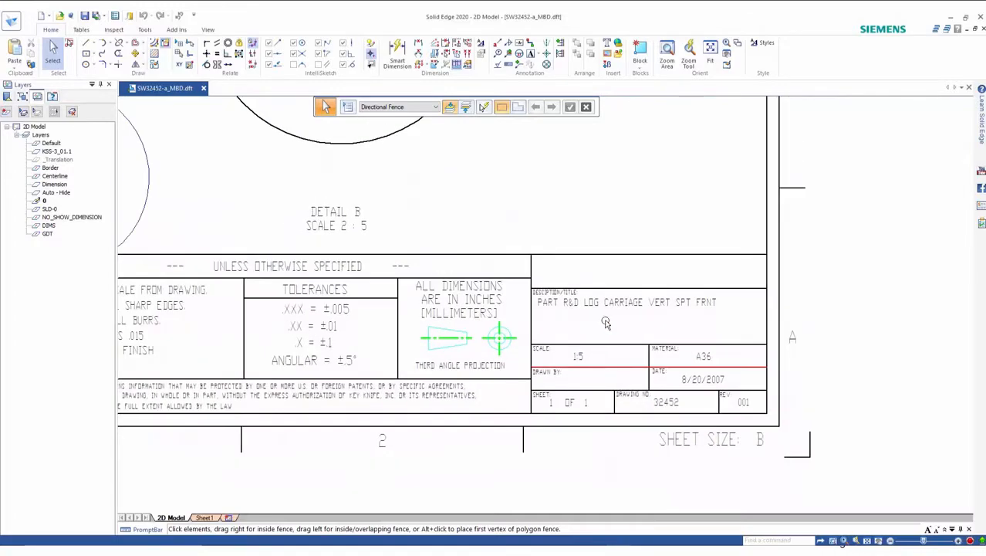
pyautogui.scroll(-3, 605, 235)
pyautogui.scroll(-6, 587, 260)
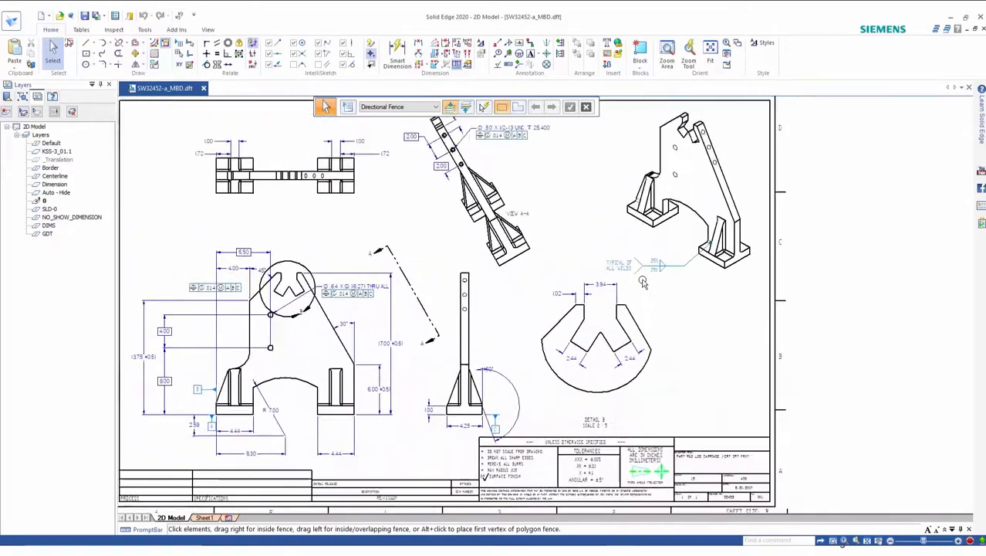
pyautogui.scroll(-2, 642, 280)
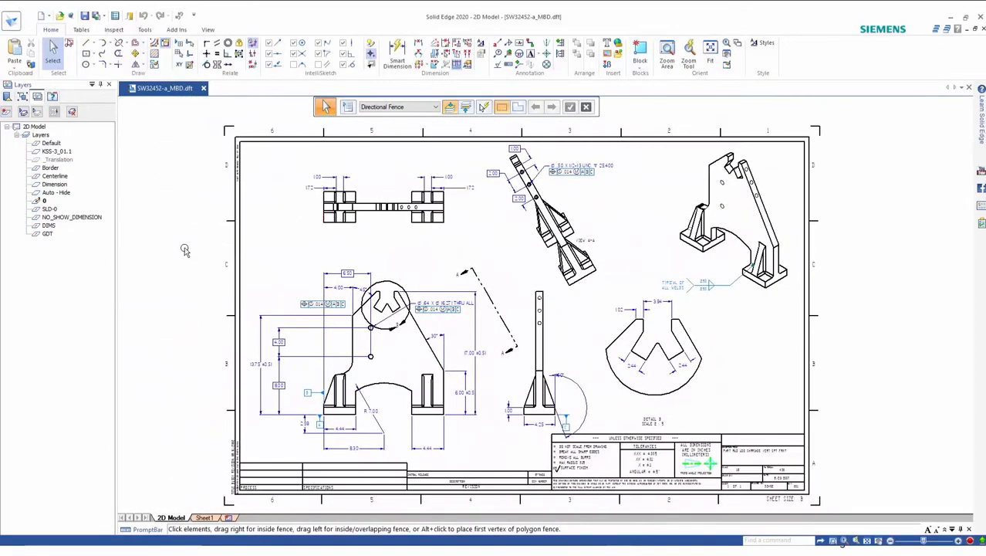
# Step: Hide the Centerline layer and show only the DIMS layer in the drawing
pyautogui.click(65, 177)
pyautogui.rightClick(67, 177)
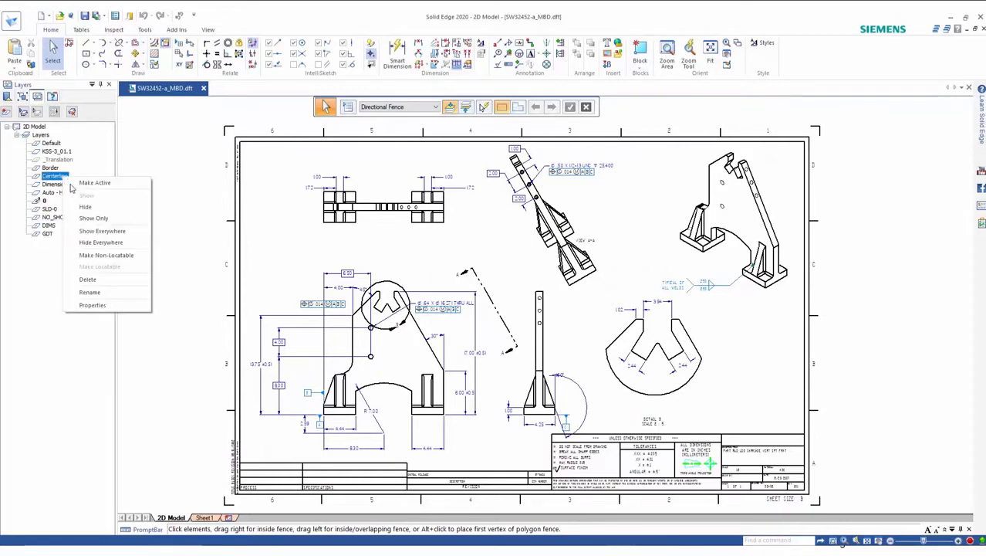
pyautogui.click(85, 208)
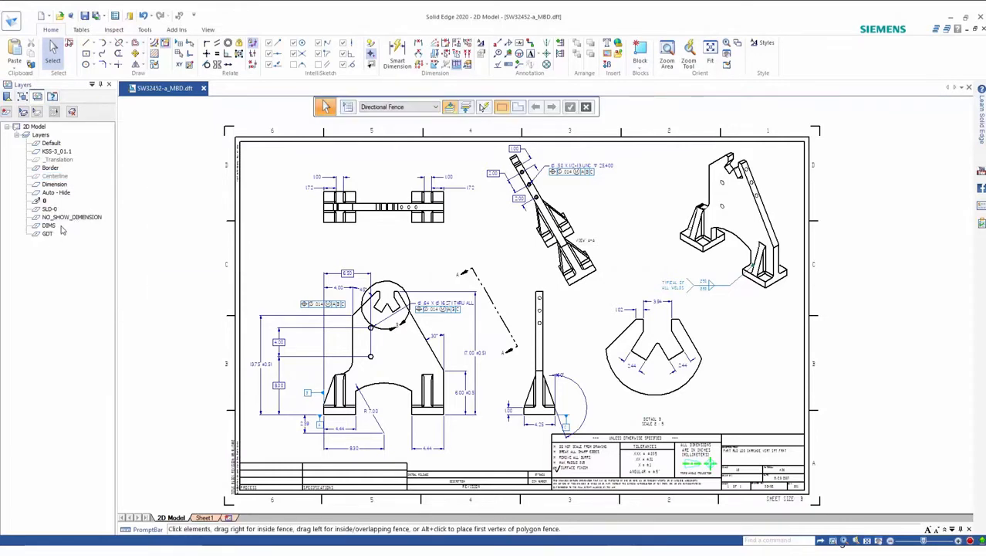
pyautogui.click(45, 201)
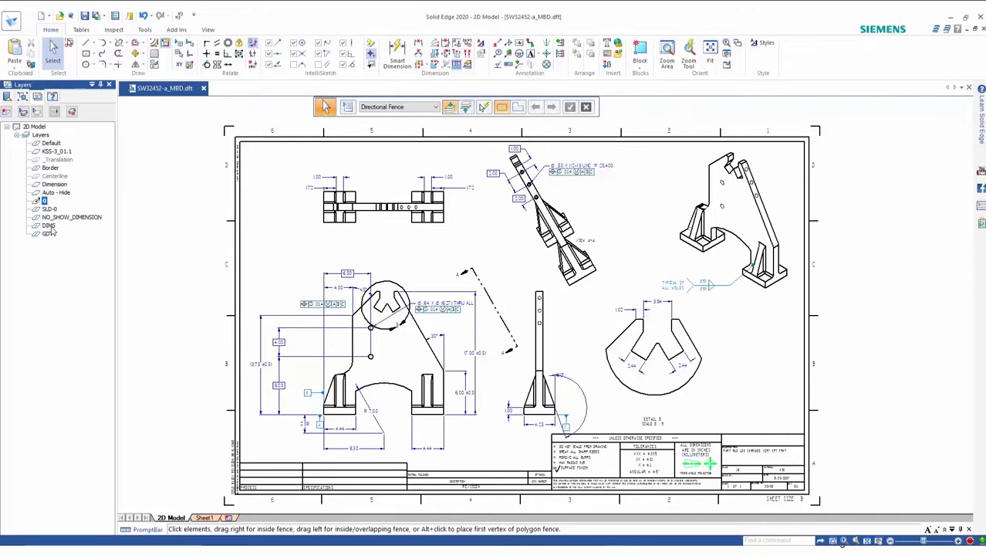
pyautogui.rightClick(51, 226)
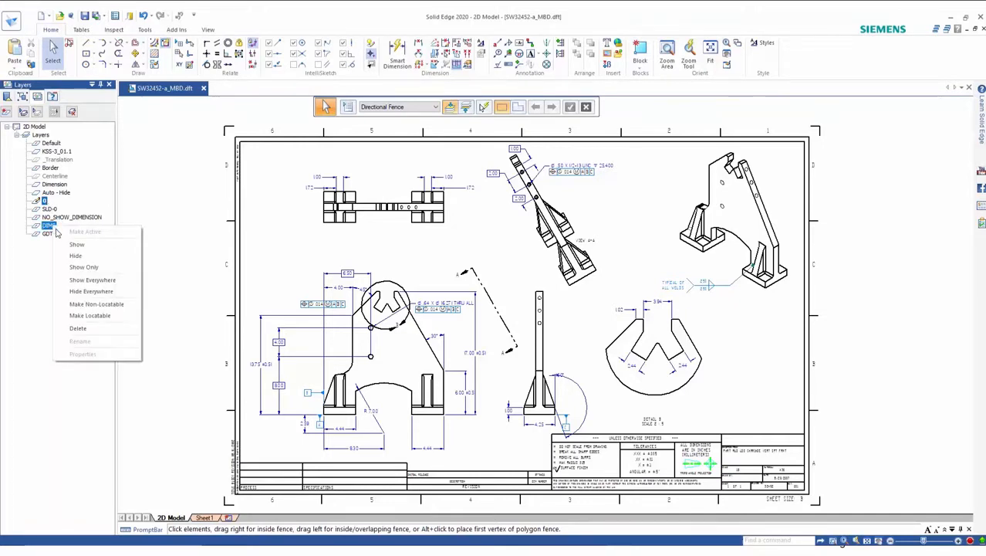
pyautogui.click(84, 267)
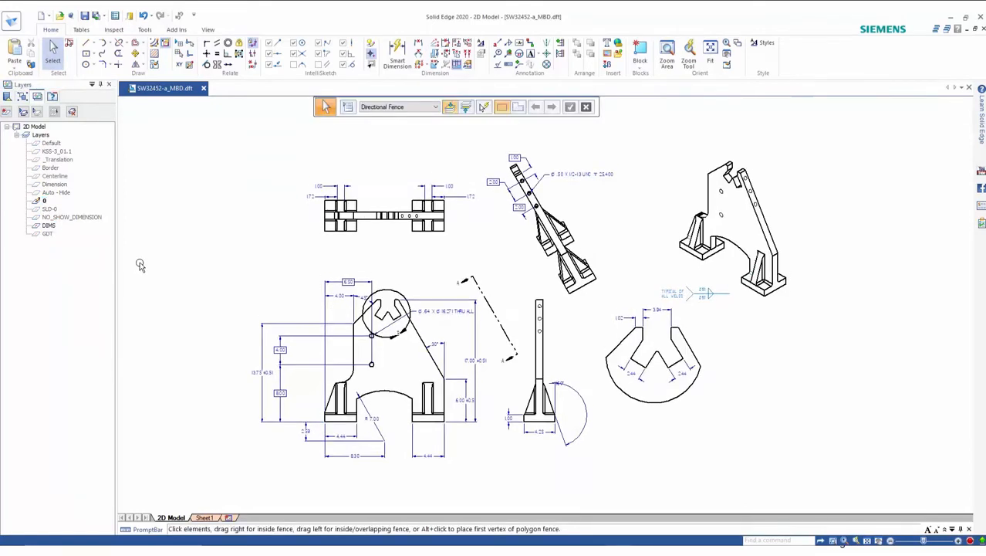
# Step: Start Create 3D into the existing part SW32452-a_MBD.par with third-angle projection and linear, radial and angular dimensions
pyautogui.rightClick(174, 207)
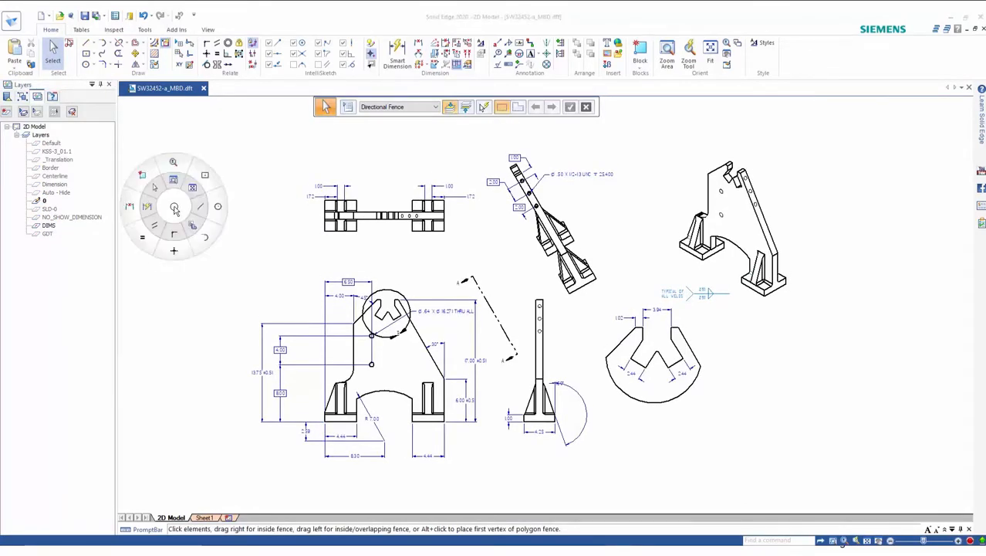
pyautogui.click(189, 225)
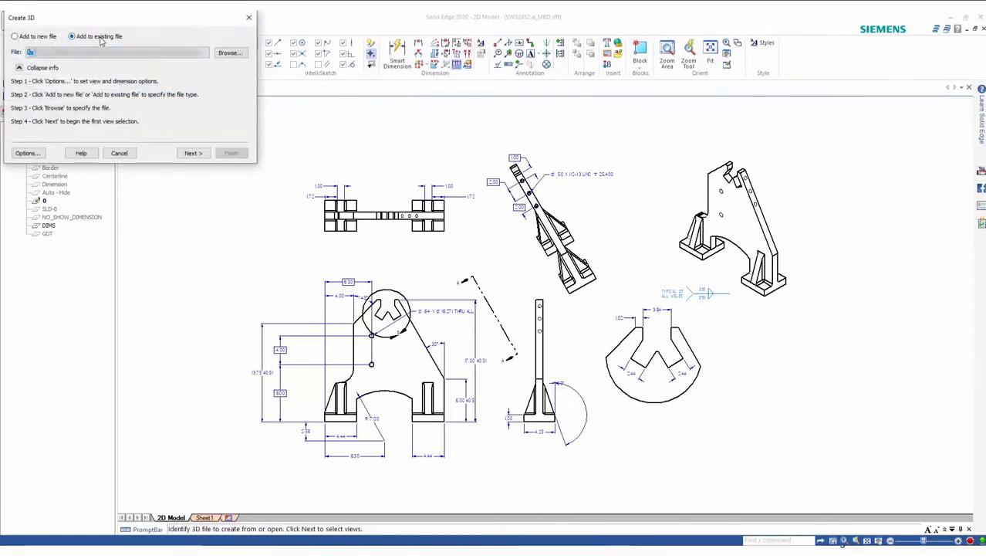
pyautogui.click(224, 56)
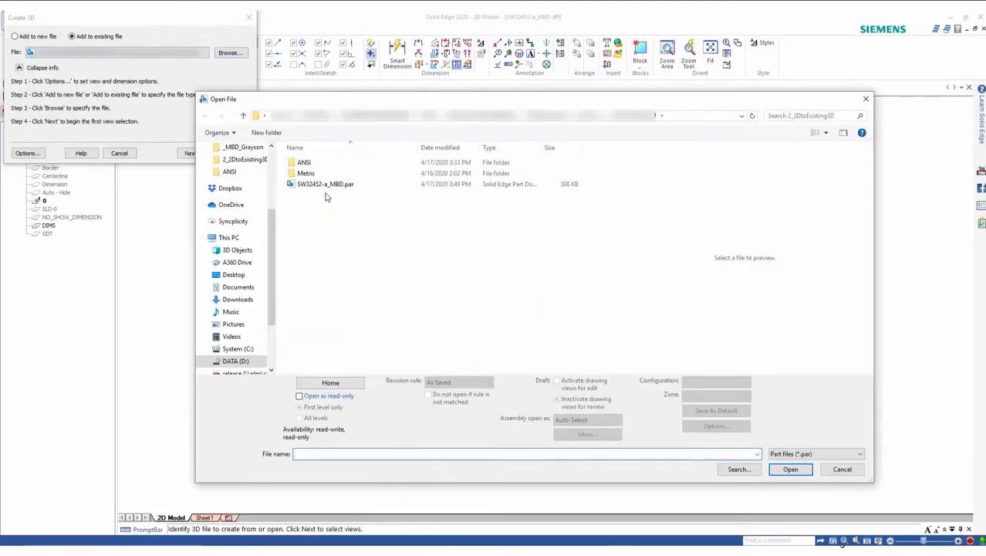
pyautogui.click(327, 186)
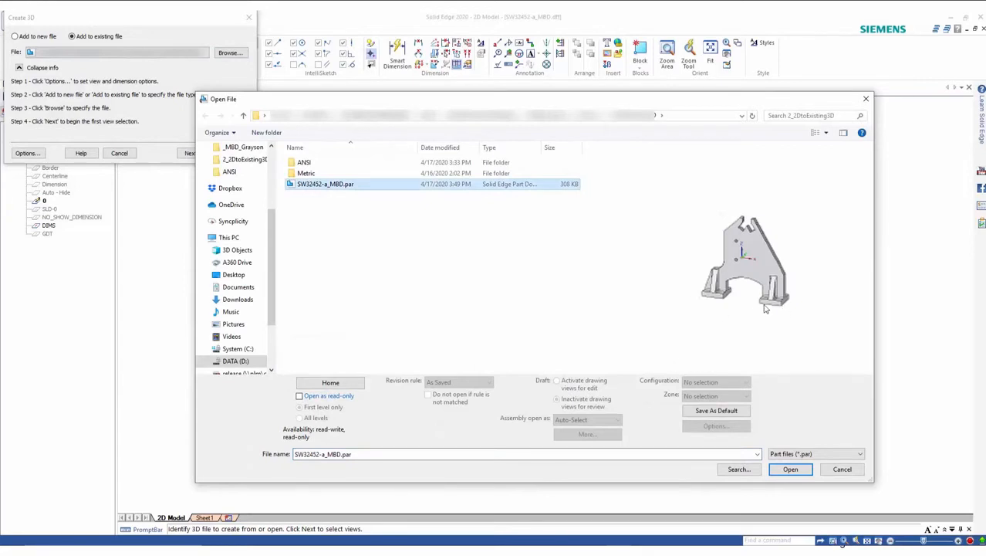
pyautogui.click(792, 470)
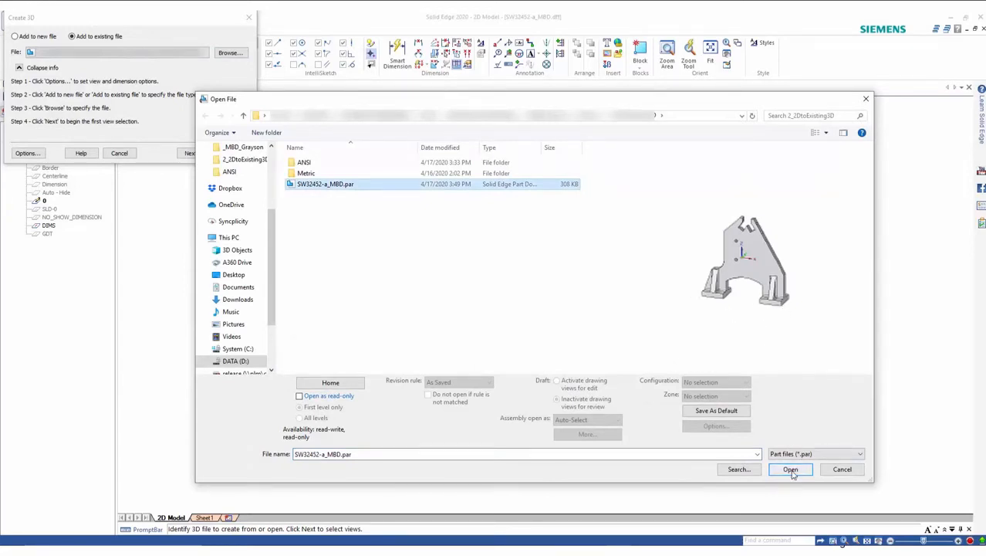
pyautogui.click(28, 154)
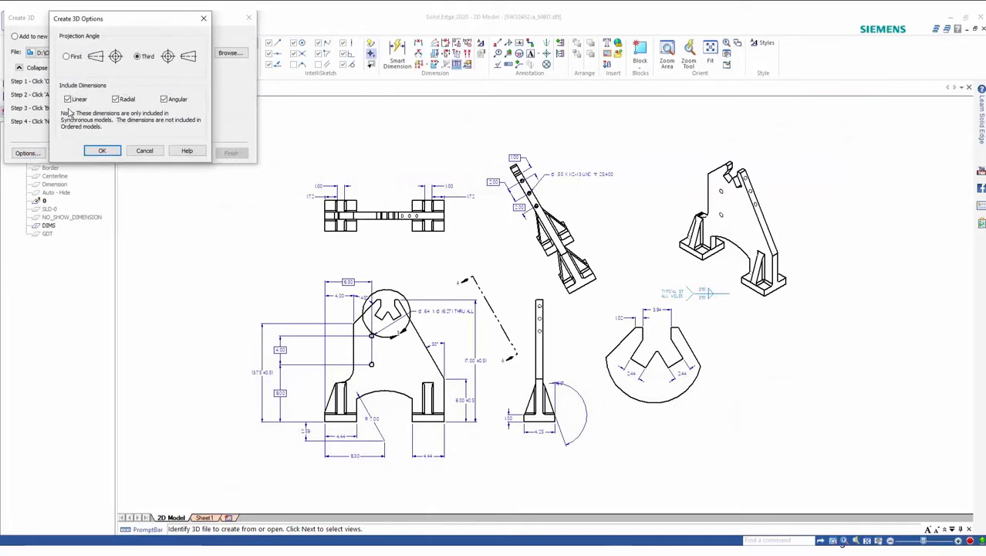
pyautogui.click(101, 150)
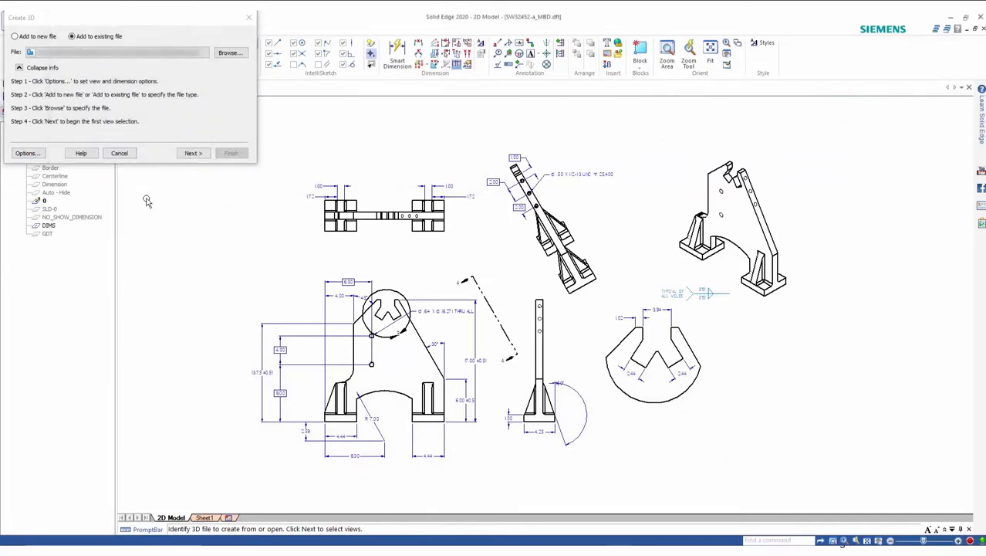
# Step: Proceed to view selection and fence the main view's geometry and dimensions as the primary Front View at scale 0.20
pyautogui.click(193, 153)
pyautogui.click(193, 153)
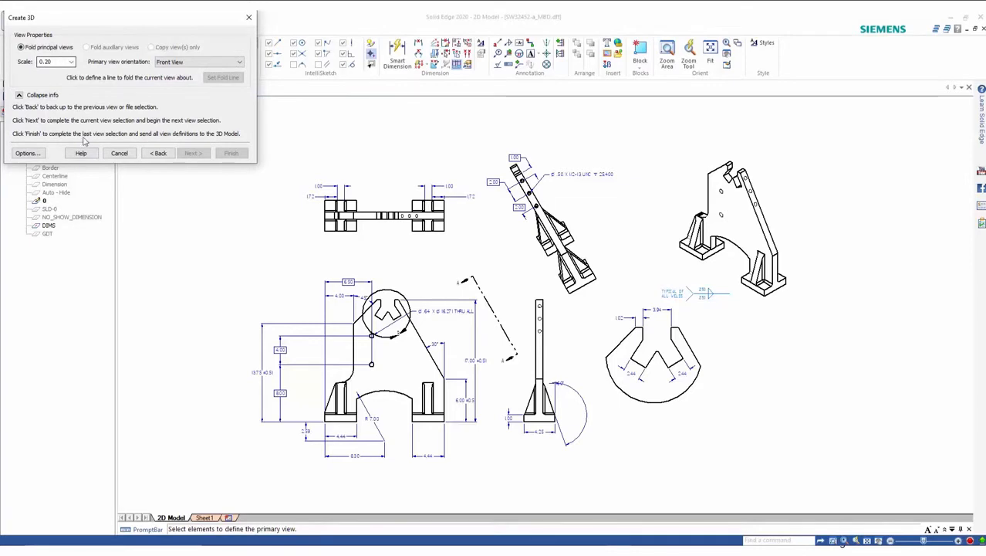
pyautogui.moveTo(244, 266); pyautogui.dragTo(493, 480)
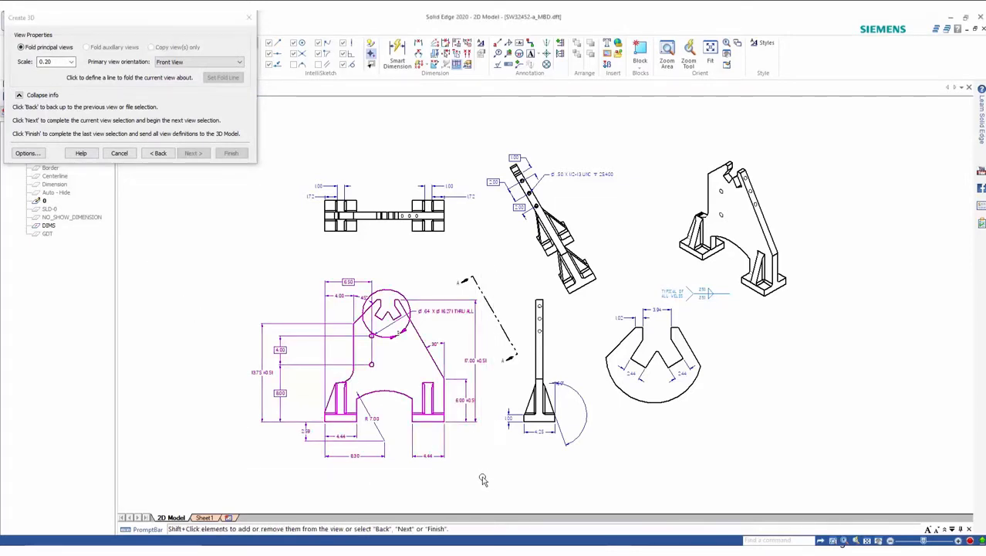
pyautogui.click(192, 152)
# Step: Fence-select the top view and the side view, then finish creating the 3D part
pyautogui.moveTo(293, 175); pyautogui.dragTo(479, 241)
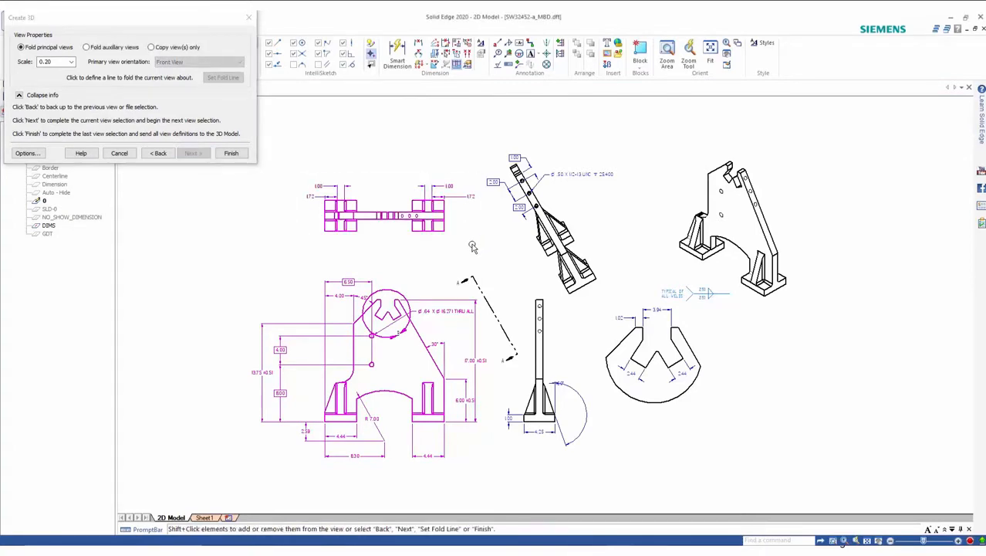
pyautogui.click(192, 152)
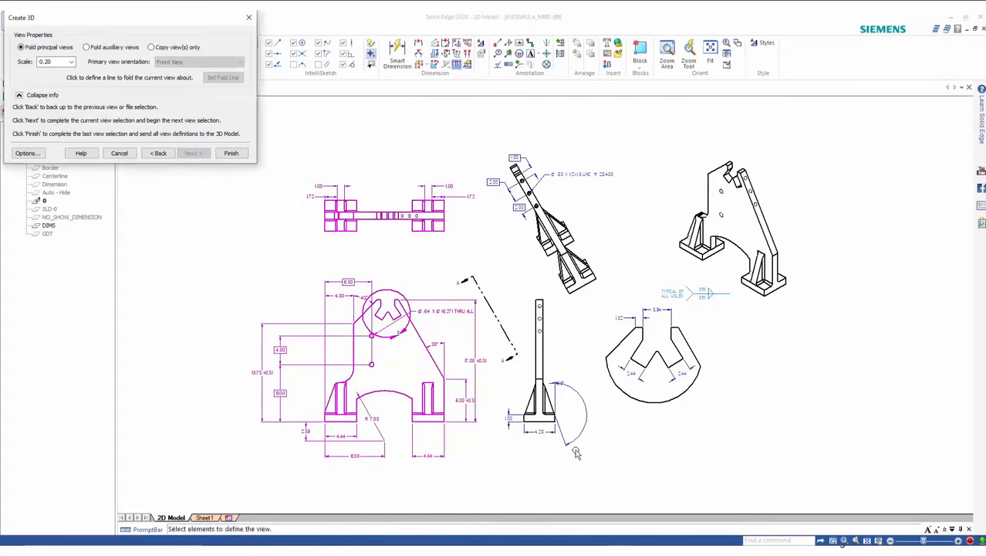
pyautogui.moveTo(598, 452); pyautogui.dragTo(503, 300)
pyautogui.click(231, 153)
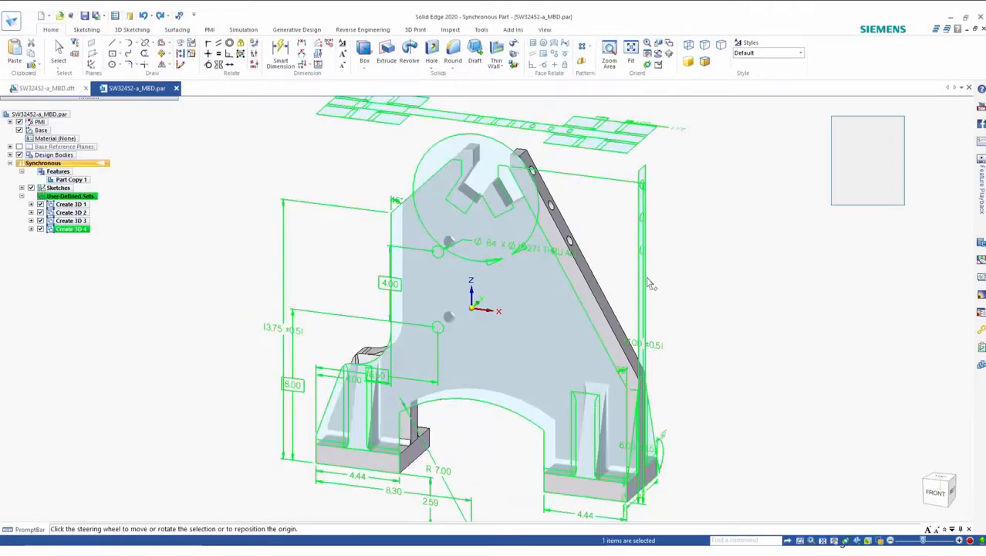
# Step: Inspect the generated part from the front, top and right standard views and an isometric orientation
pyautogui.press('Escape')
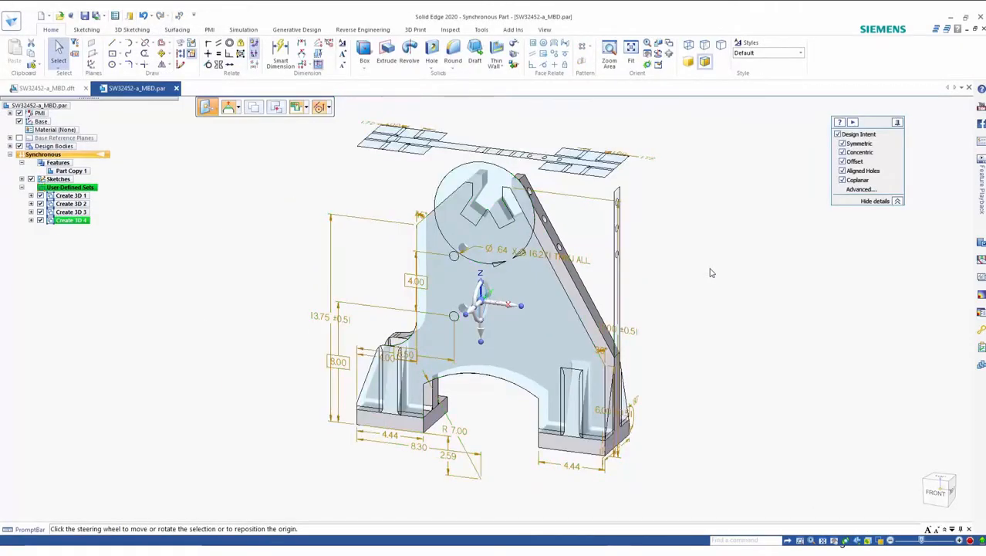
pyautogui.click(937, 498)
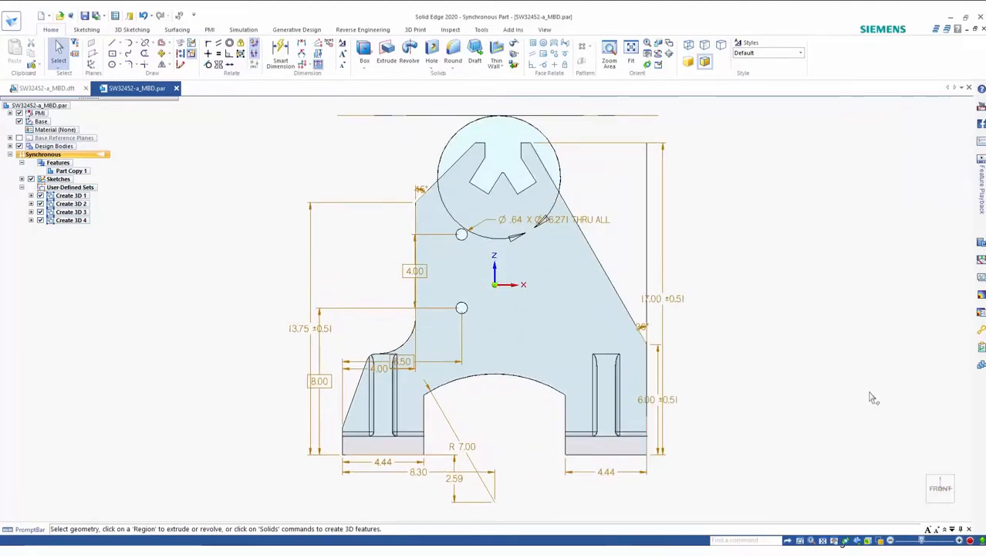
pyautogui.click(941, 476)
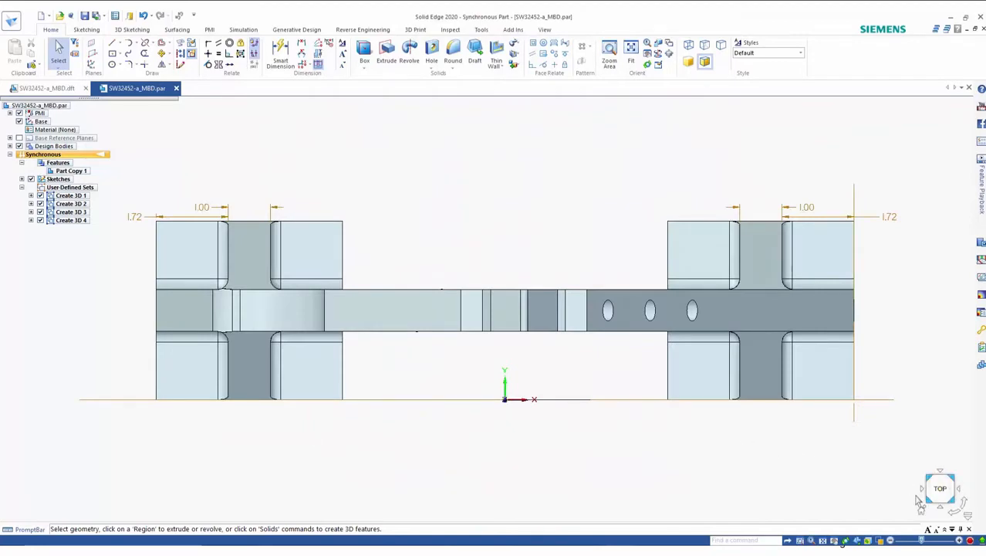
pyautogui.click(940, 507)
pyautogui.click(958, 488)
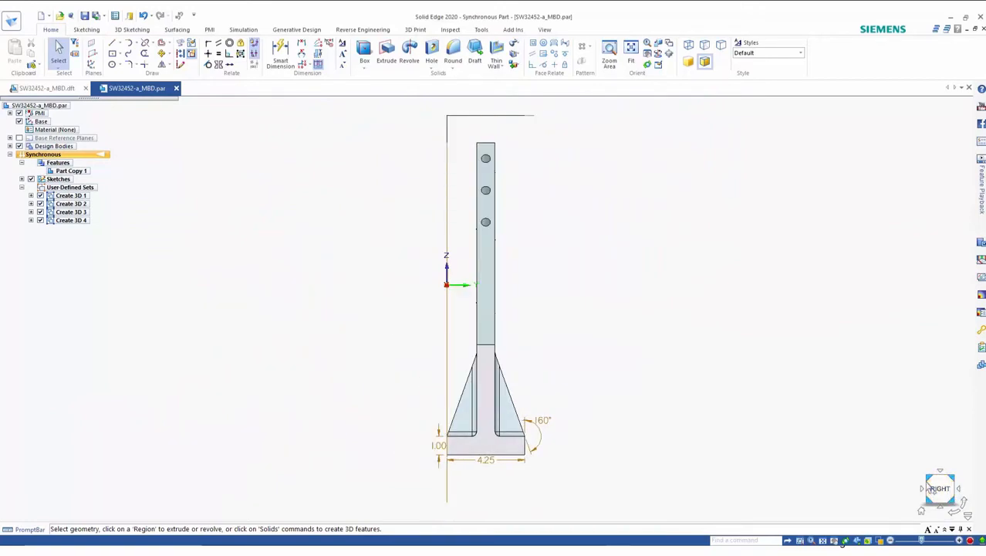
pyautogui.click(921, 510)
pyautogui.moveTo(341, 347); pyautogui.dragTo(230, 306, button='middle')
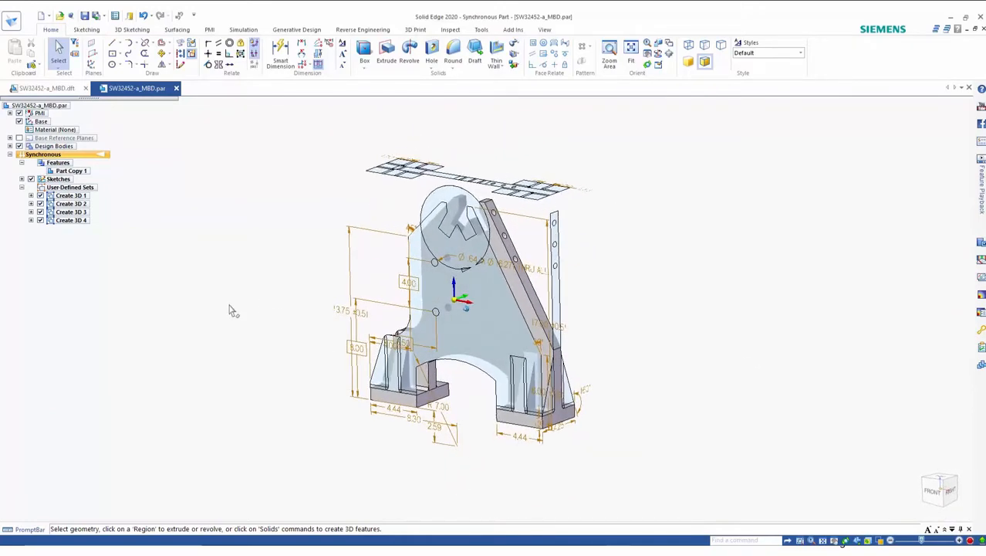
# Step: Attach PMI for the Create 3D 4 set so its dimensions attach to the geometry, then fit the view
pyautogui.click(70, 221)
pyautogui.rightClick(70, 221)
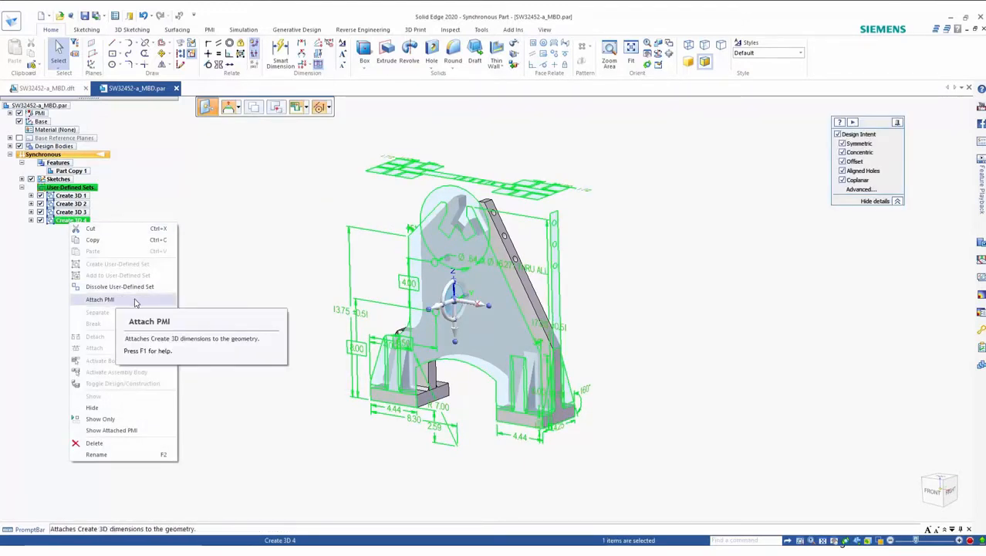
pyautogui.click(134, 301)
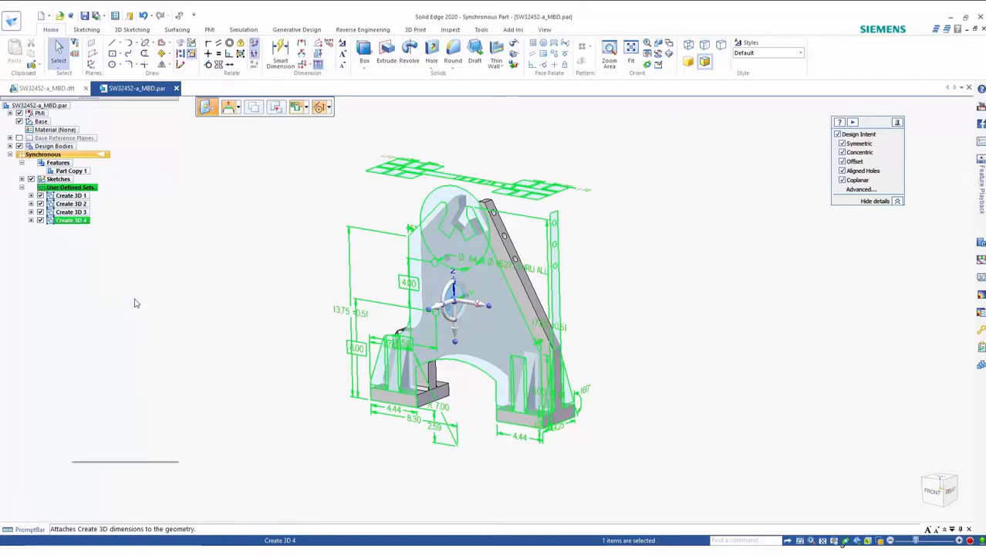
pyautogui.click(238, 299)
pyautogui.hotkey('ctrl', 'f')
pyautogui.moveTo(237, 294); pyautogui.dragTo(227, 283, button='middle')
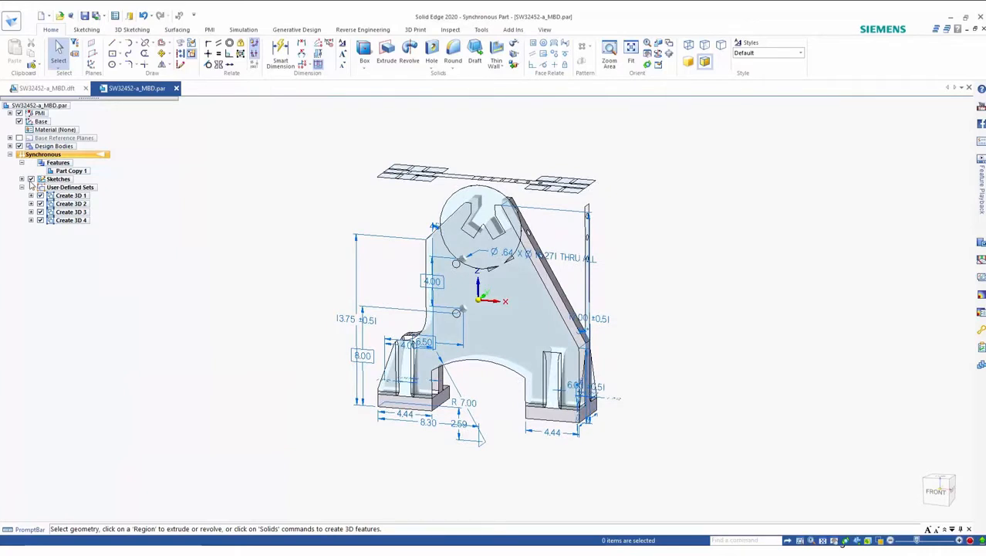
# Step: Delete the Front, Top and Right sketches left over from Create 3D
pyautogui.click(22, 179)
pyautogui.click(71, 189)
pyautogui.keyDown('shift'); pyautogui.click(78, 203); pyautogui.keyUp('shift')
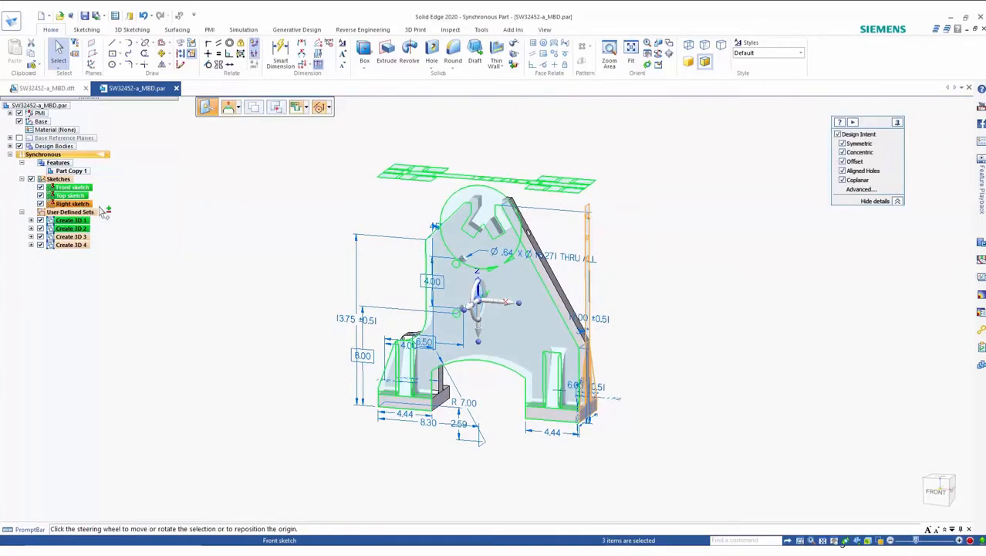
pyautogui.press('Delete')
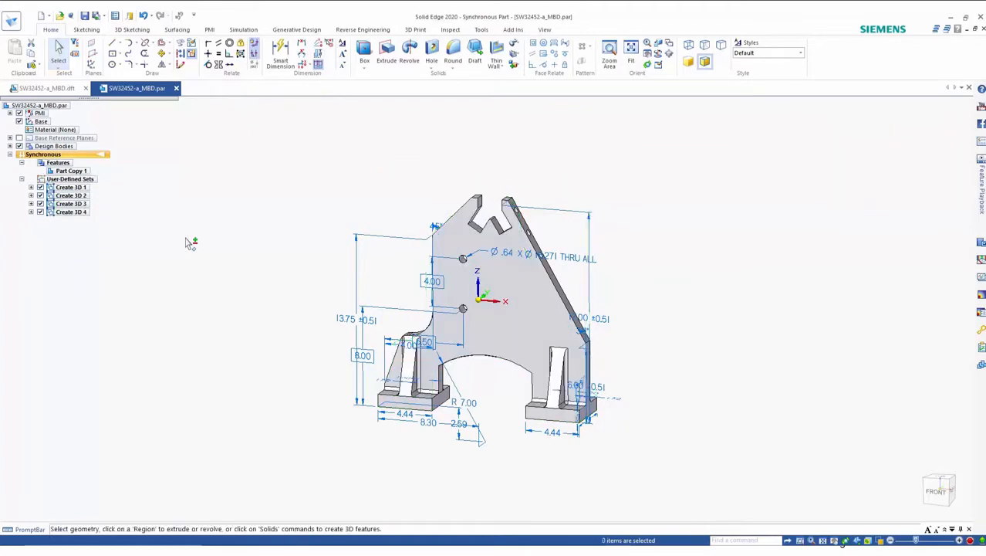
# Step: Move the 13.75 height dimension and the 8.30 width dimension to clearer positions
pyautogui.click(379, 287)
pyautogui.moveTo(379, 280); pyautogui.dragTo(345, 275)
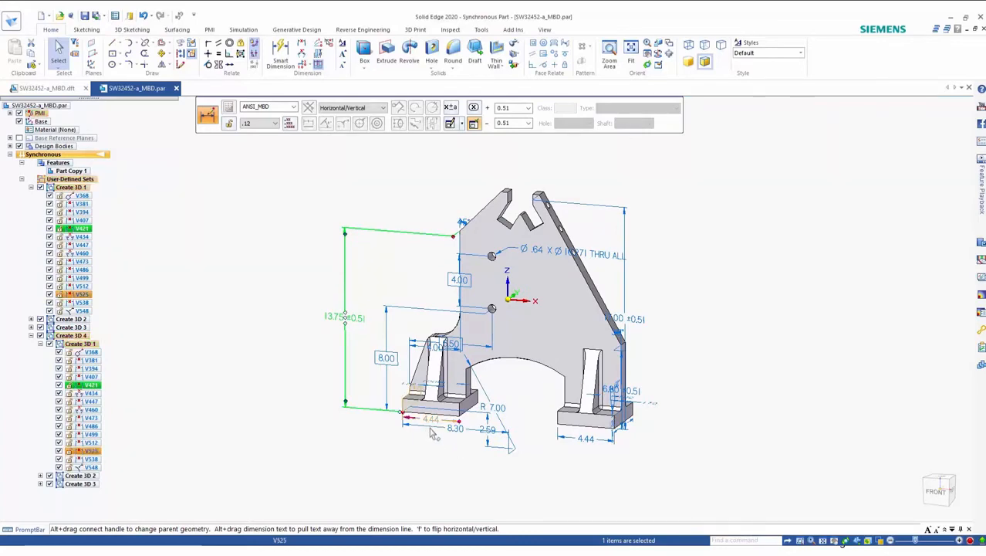
pyautogui.scroll(4, 435, 444)
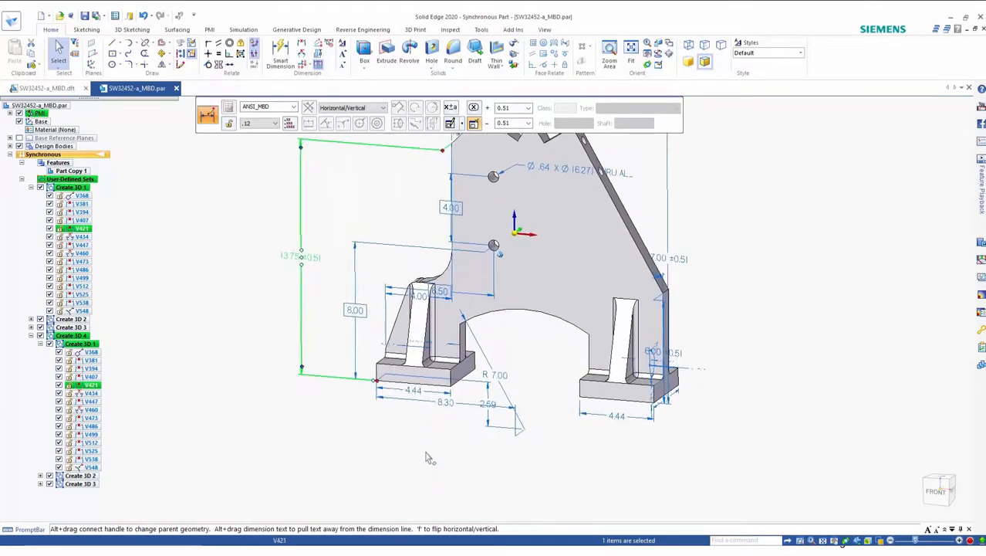
pyautogui.moveTo(413, 405); pyautogui.dragTo(417, 441)
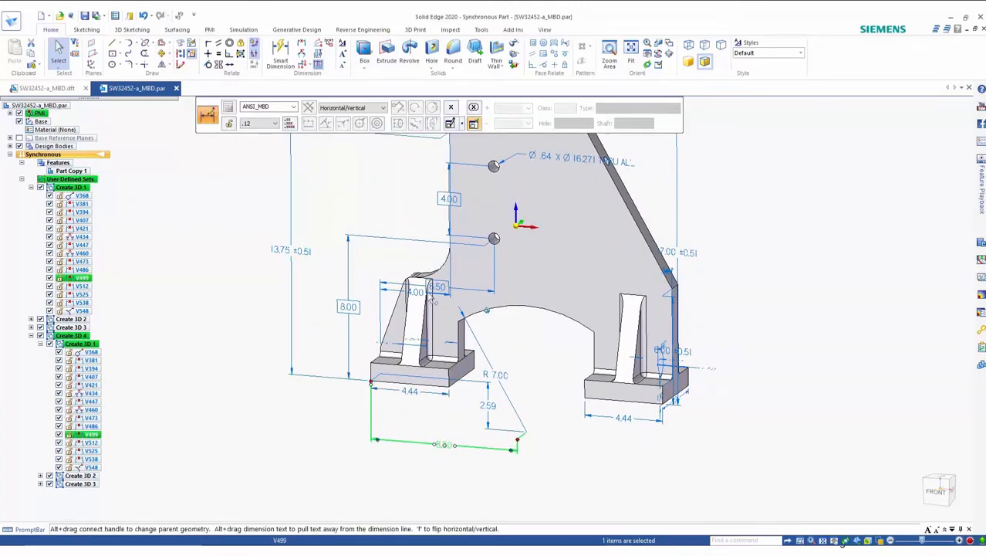
# Step: Move the 4.00 hole spacing dimension to the left of the holes
pyautogui.click(447, 210)
pyautogui.moveTo(447, 210); pyautogui.dragTo(413, 215)
pyautogui.scroll(-2, 287, 449)
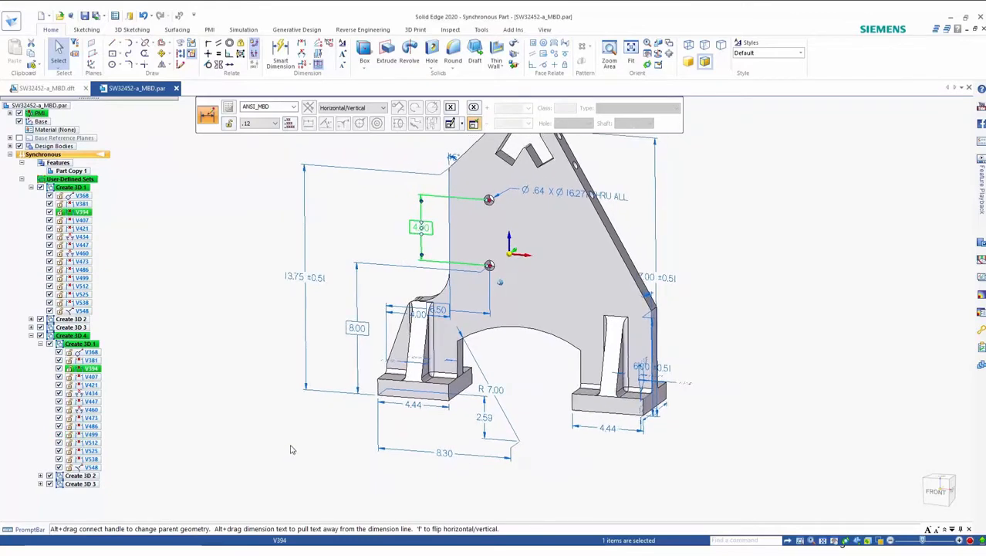
pyautogui.click(291, 446)
# Step: Set the arch's R 7.00 radius dimension to 6.65
pyautogui.click(502, 396)
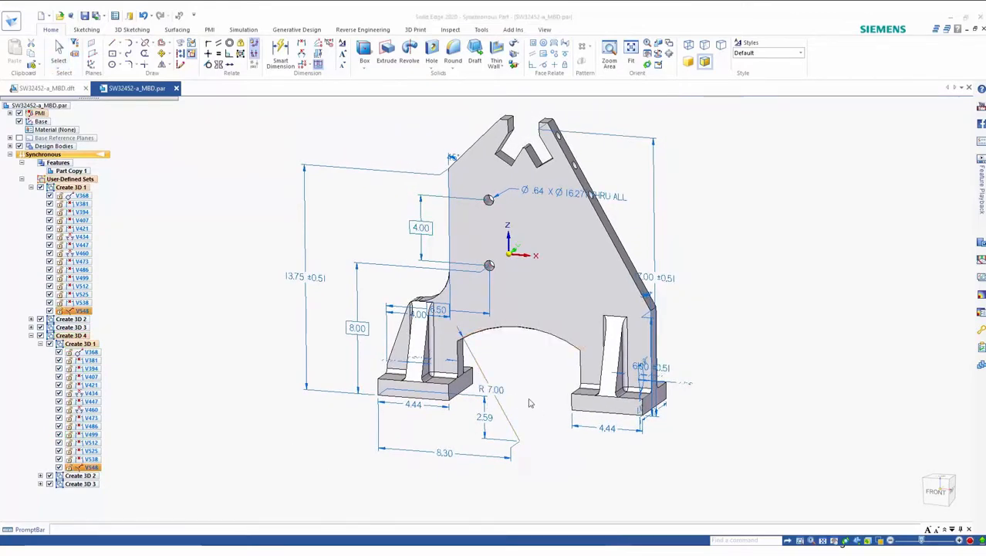
pyautogui.write('6.3')
pyautogui.press('Return')
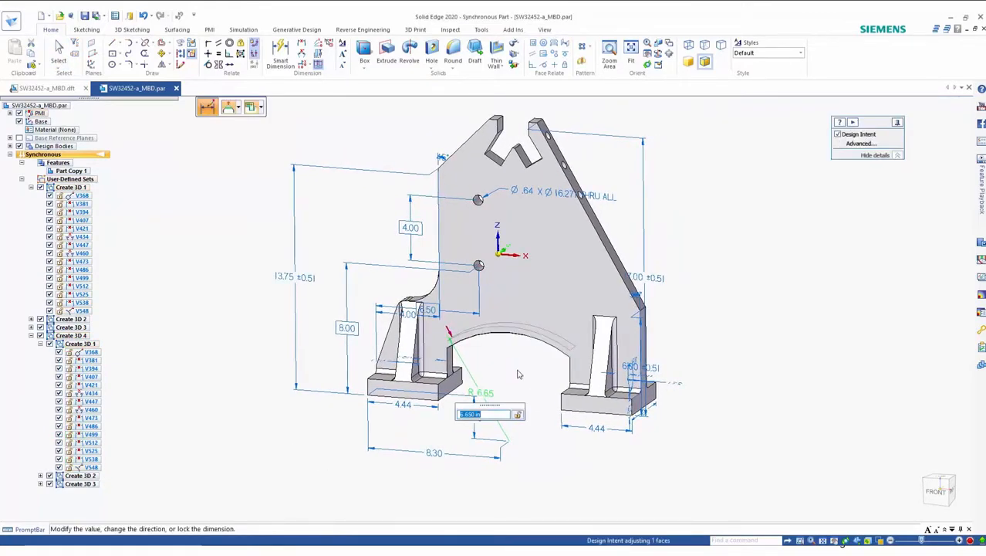
# Step: Set the arch's radius back to 7
pyautogui.write('7')
pyautogui.press('Return')
pyautogui.press('Escape')
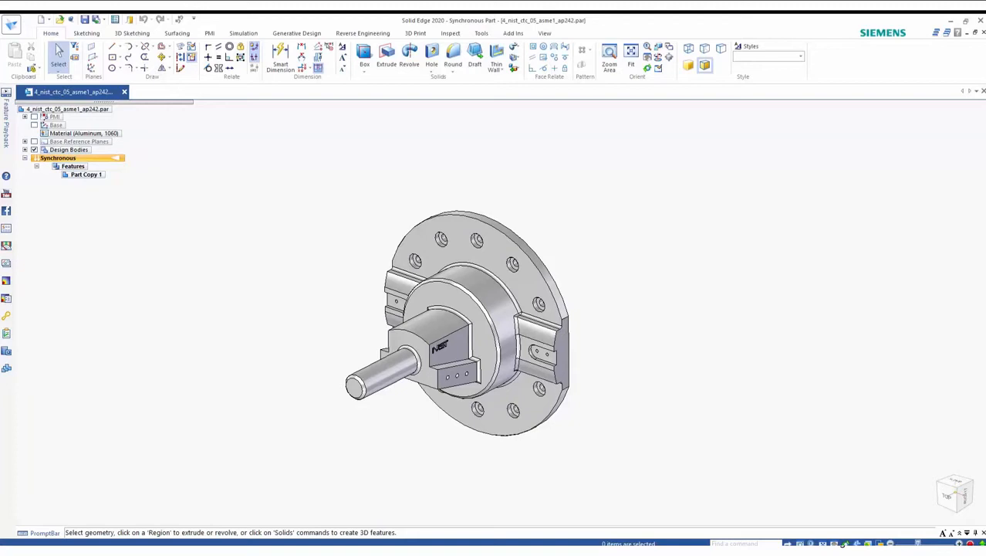
# Step: Run Recognize Holes on the imported flange part and accept the hole options
pyautogui.moveTo(935, 382); pyautogui.dragTo(237, 325, button='middle')
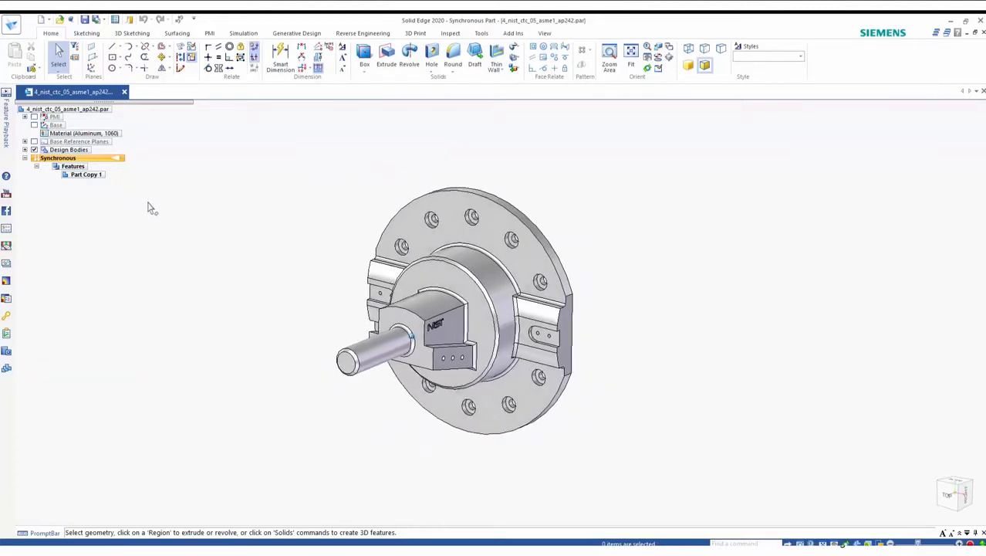
pyautogui.click(450, 33)
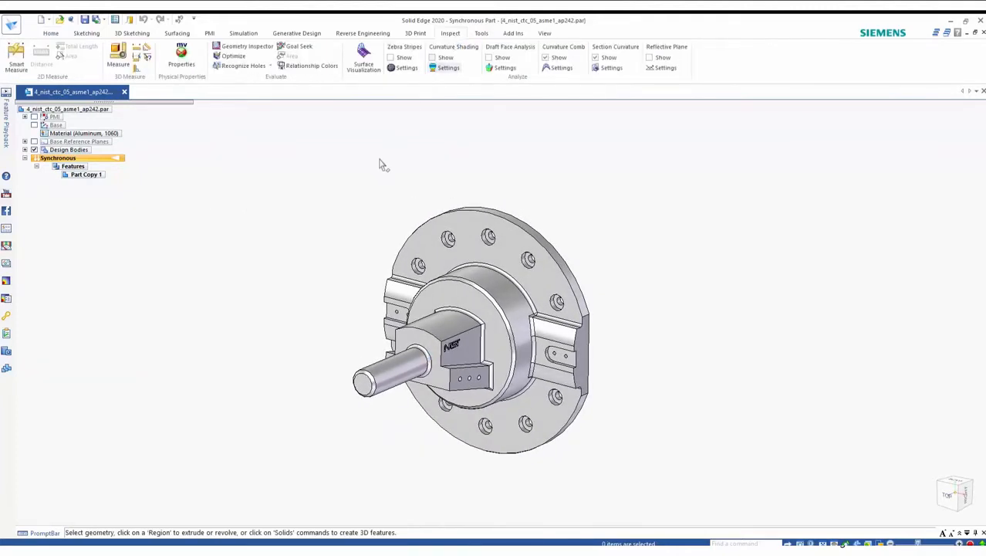
pyautogui.click(243, 66)
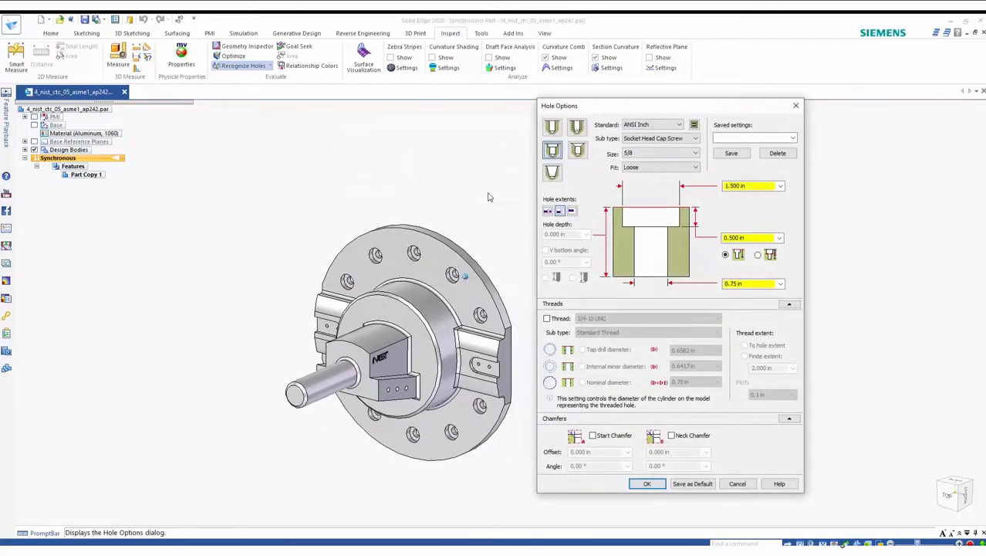
pyautogui.click(646, 483)
pyautogui.click(563, 230)
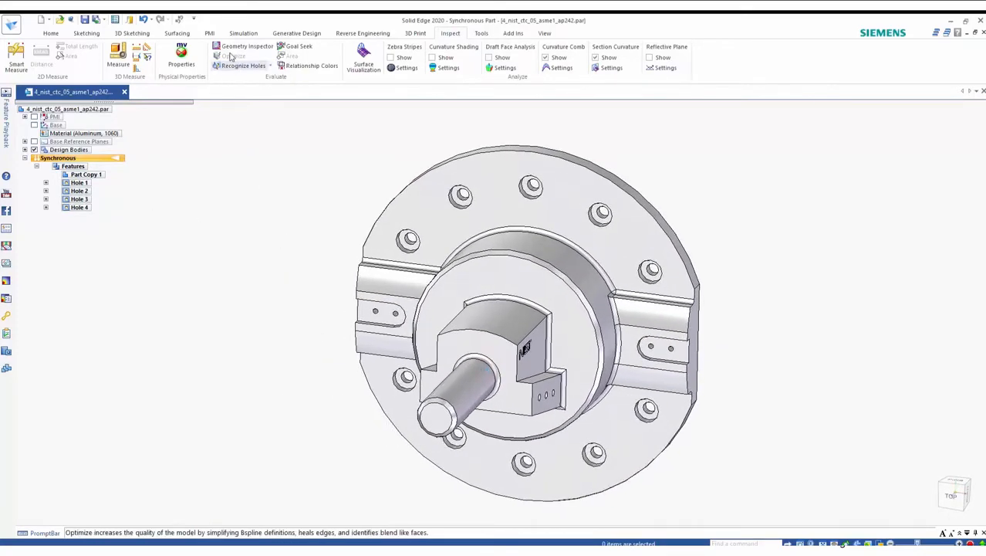
# Step: Add a callout annotation to a counterbored hole on the flange
pyautogui.click(210, 33)
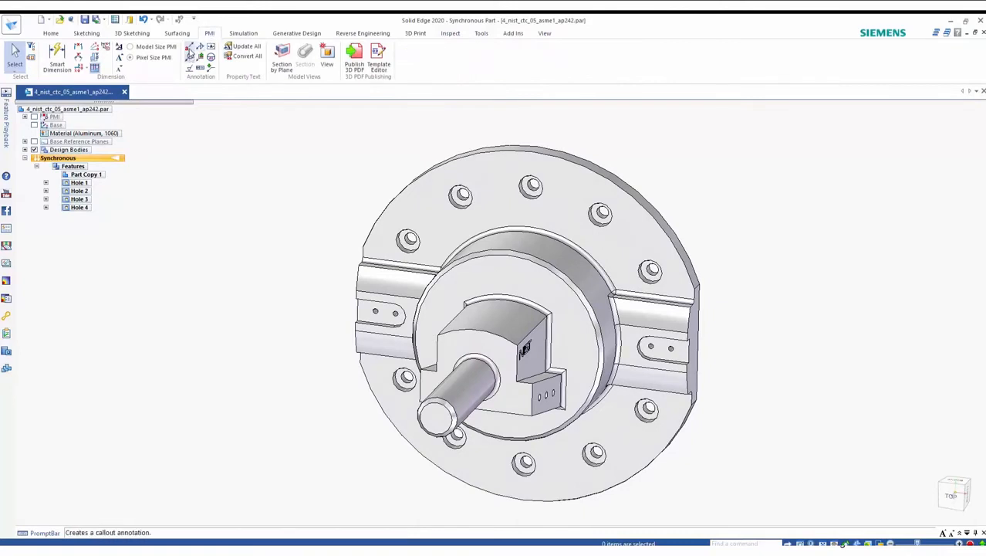
pyautogui.click(189, 46)
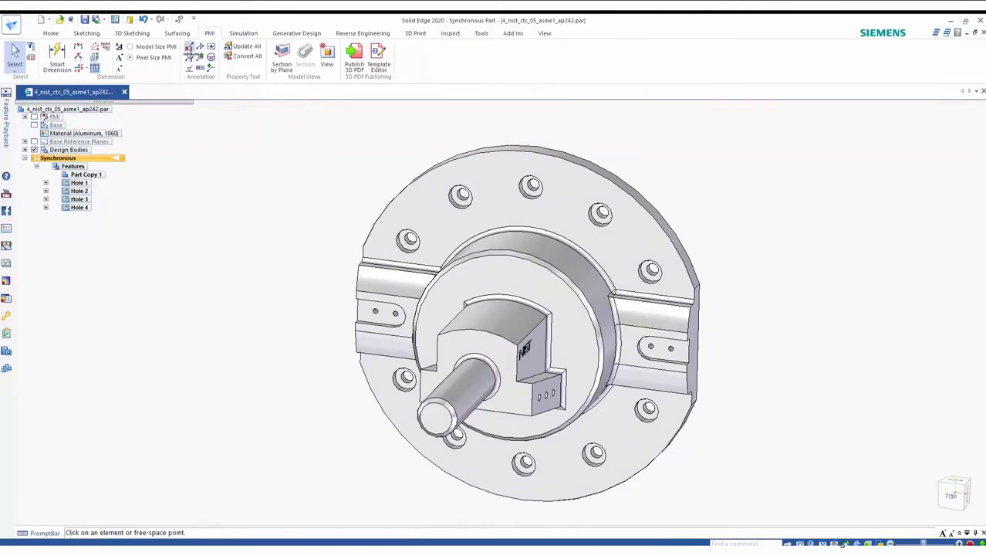
pyautogui.click(403, 235)
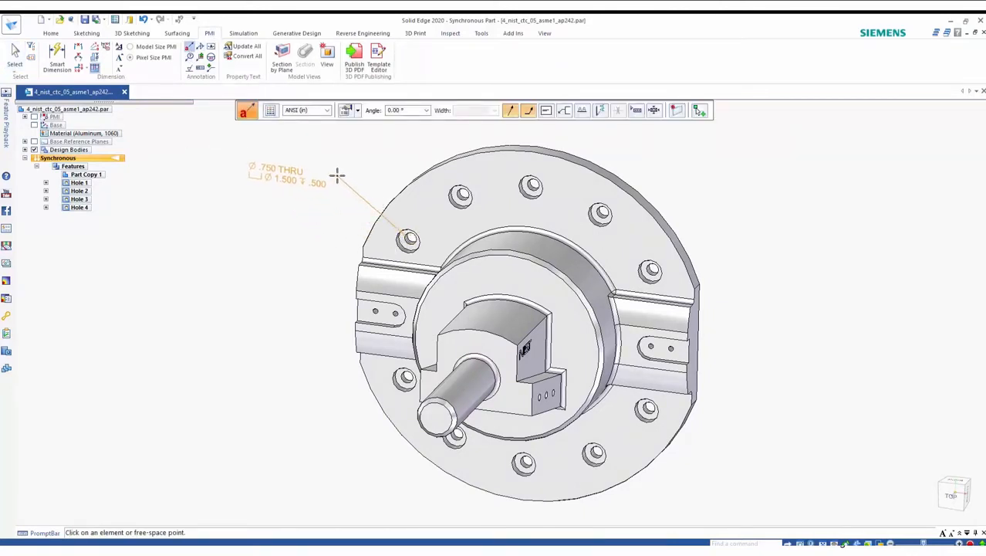
pyautogui.click(337, 172)
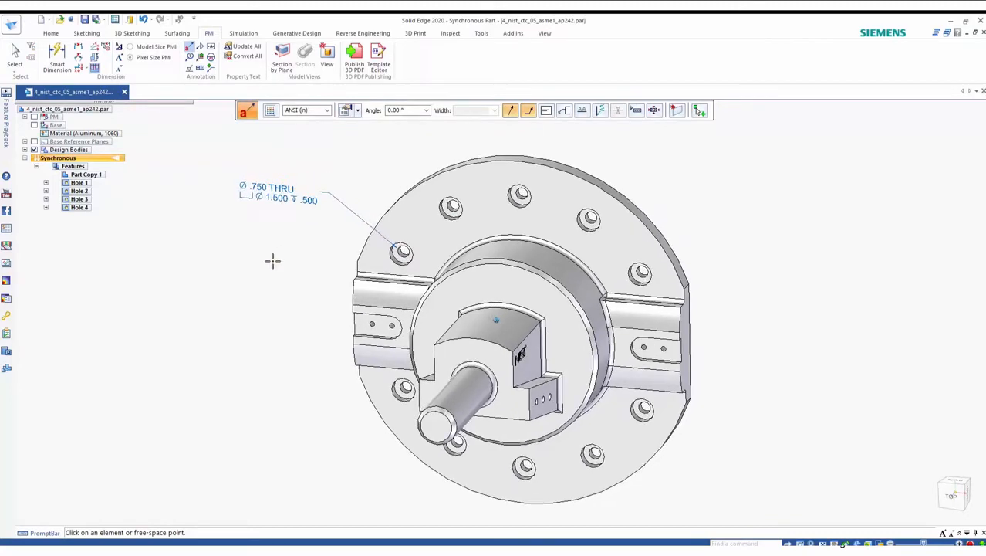
pyautogui.press('Escape')
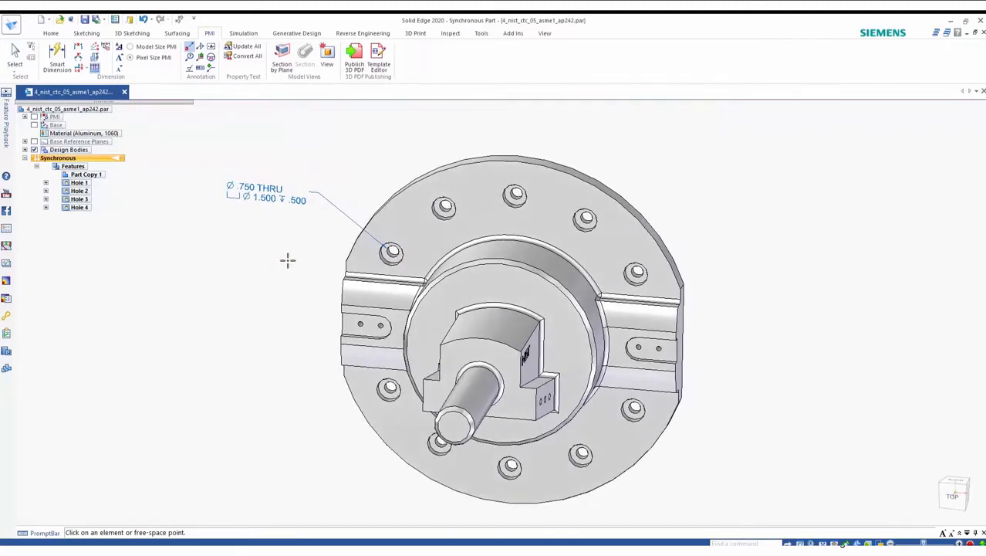
# Step: Edit the counterbored flange holes to a 1.000 in diameter with a .625 counterbore depth
pyautogui.click(388, 261)
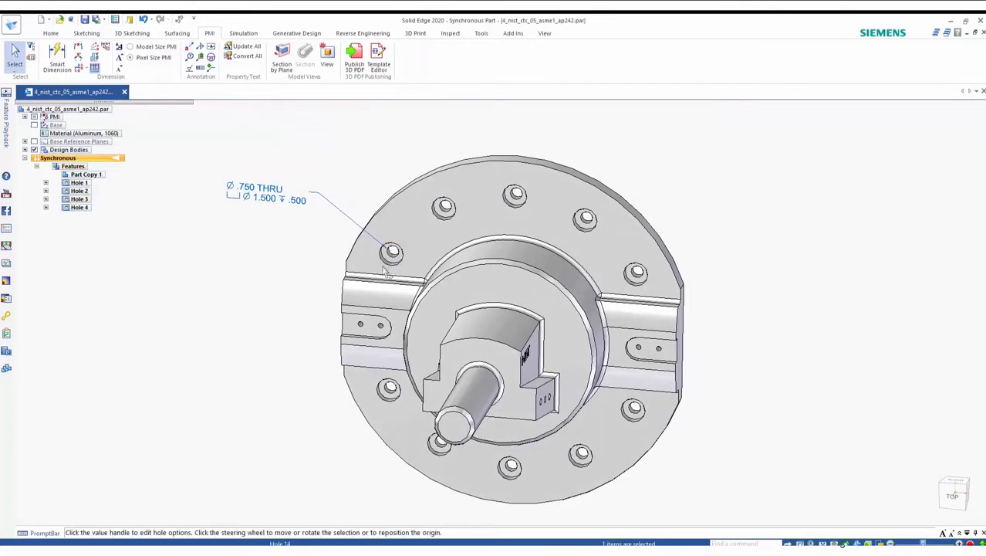
pyautogui.click(466, 293)
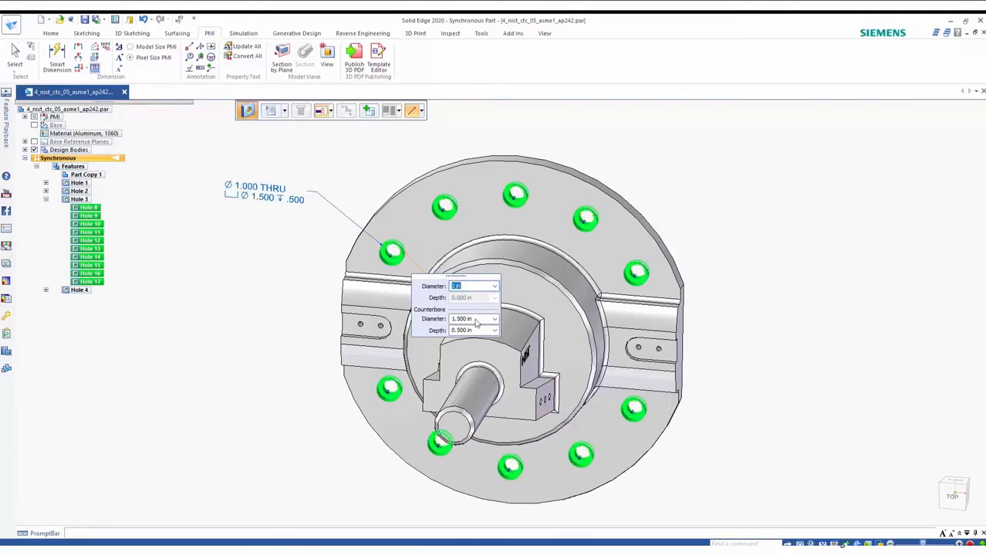
pyautogui.click(455, 330)
pyautogui.click(391, 251)
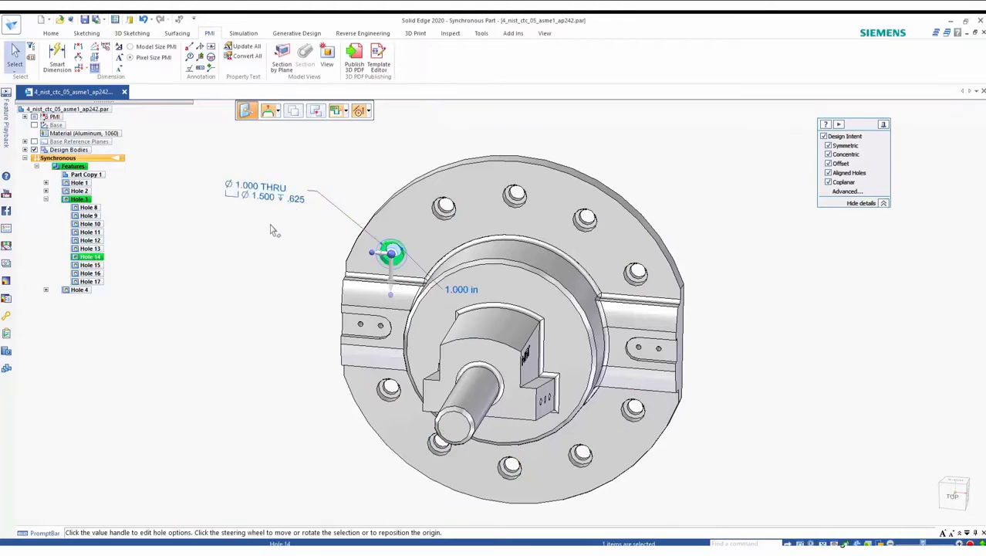
pyautogui.click(246, 267)
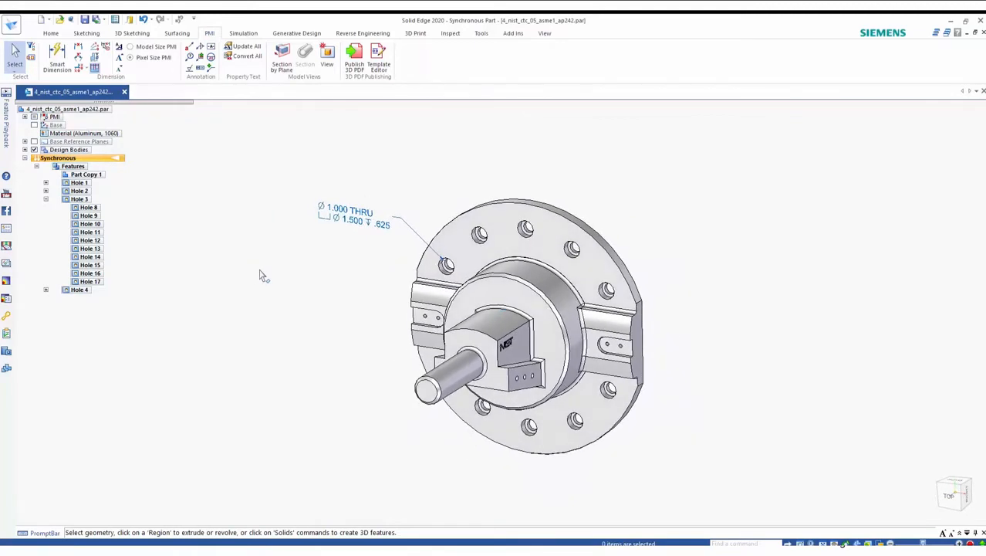
# Step: Recognize the part's chamfers and accept Chamfer 1 and Chamfer 2 with 0.250 in setback
pyautogui.click(449, 33)
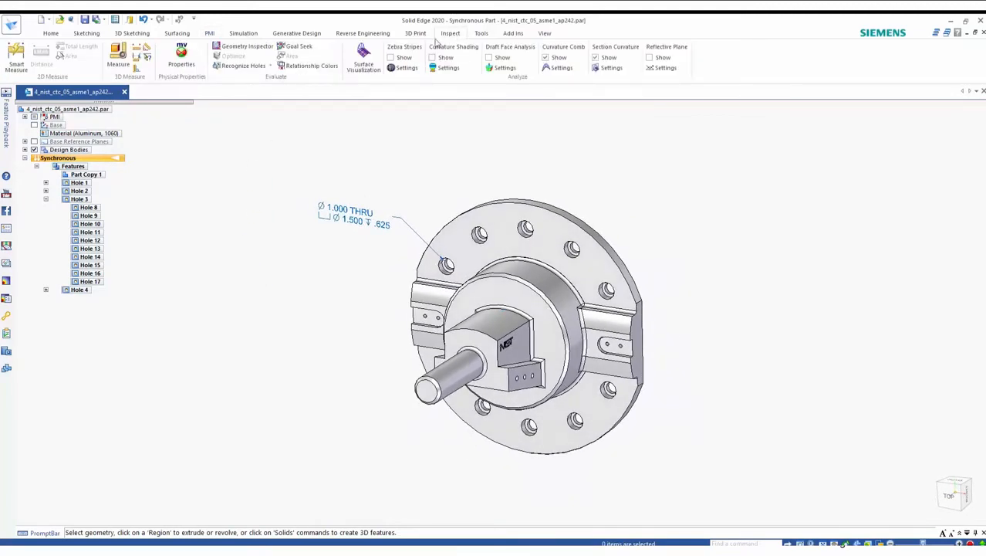
pyautogui.click(271, 67)
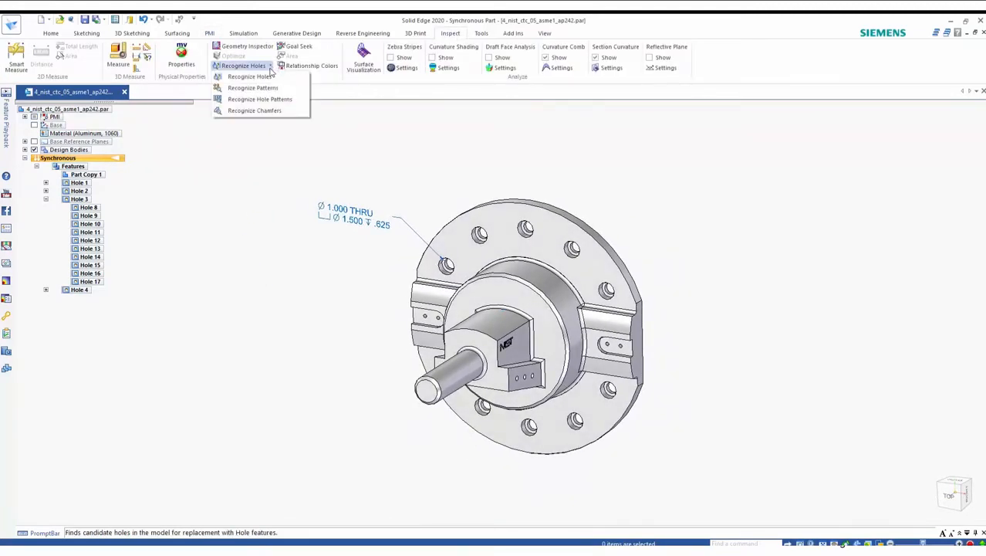
pyautogui.click(266, 110)
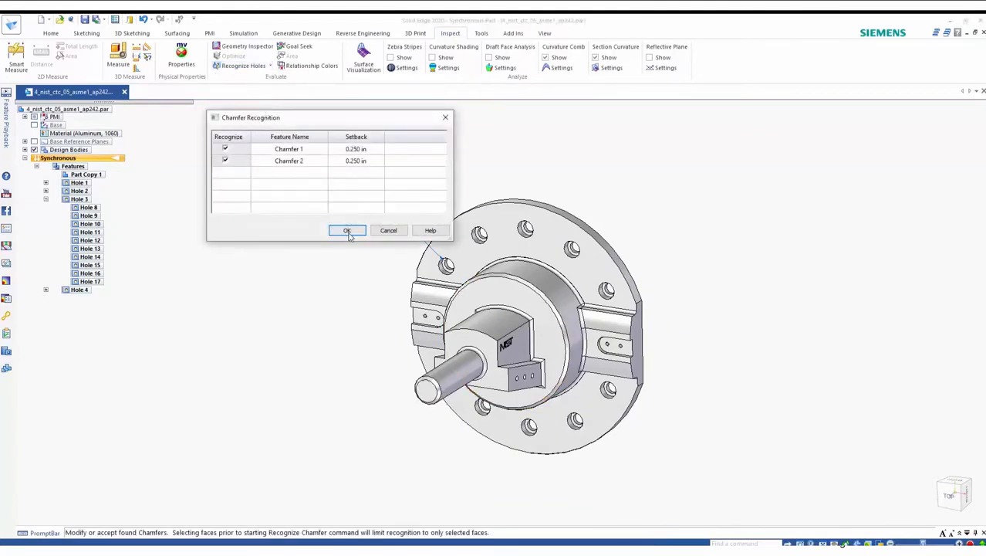
pyautogui.click(348, 231)
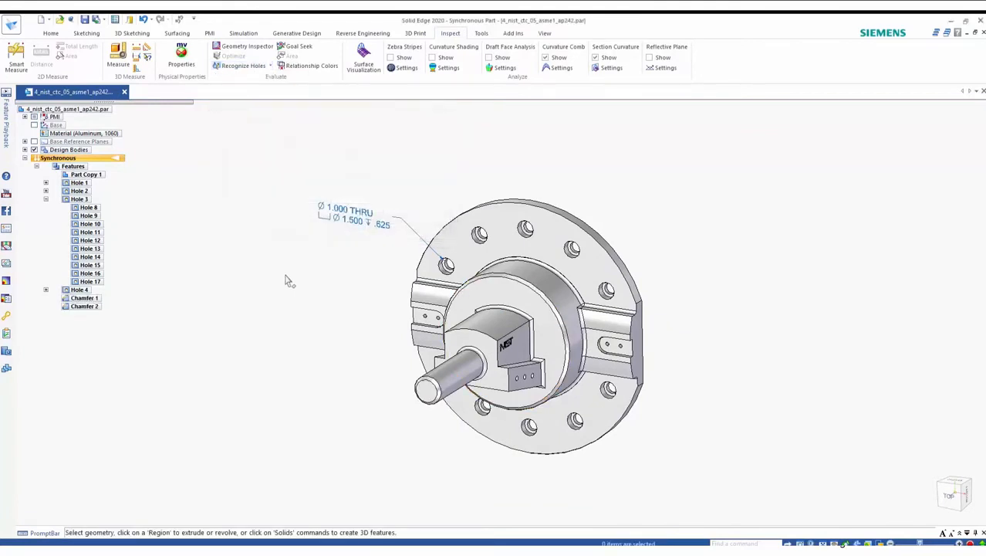
pyautogui.click(99, 306)
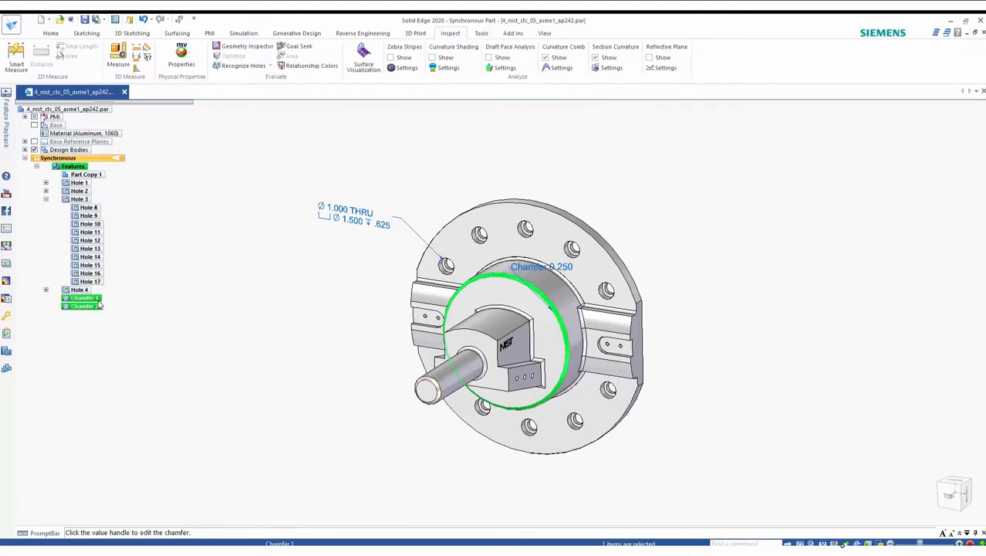
pyautogui.click(98, 298)
# Step: Dimension the shaft's length from its end to the shoulder and set it to 7.2 in
pyautogui.click(220, 331)
pyautogui.moveTo(220, 331); pyautogui.dragTo(253, 284, button='middle')
pyautogui.rightClick(254, 283)
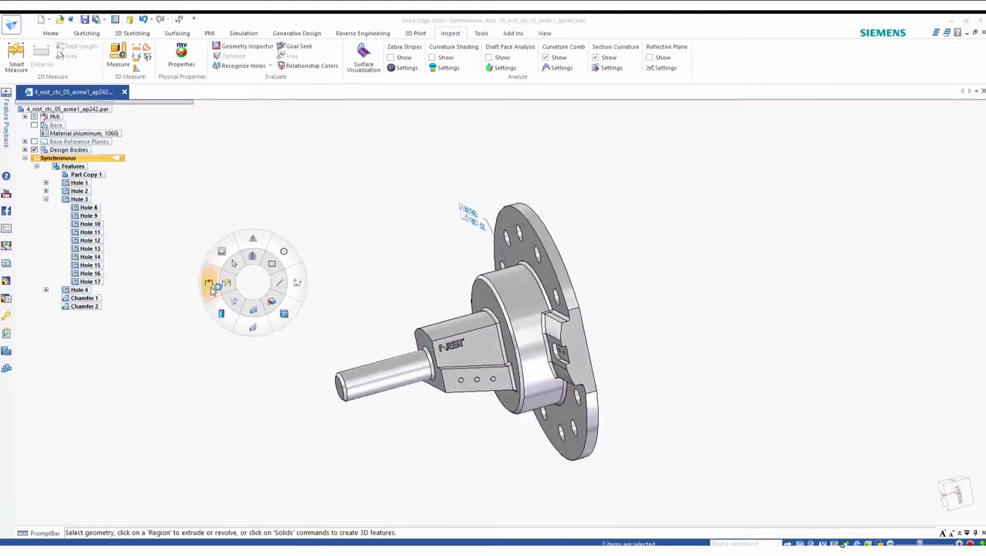
pyautogui.click(210, 283)
pyautogui.moveTo(277, 359); pyautogui.dragTo(426, 332, button='middle')
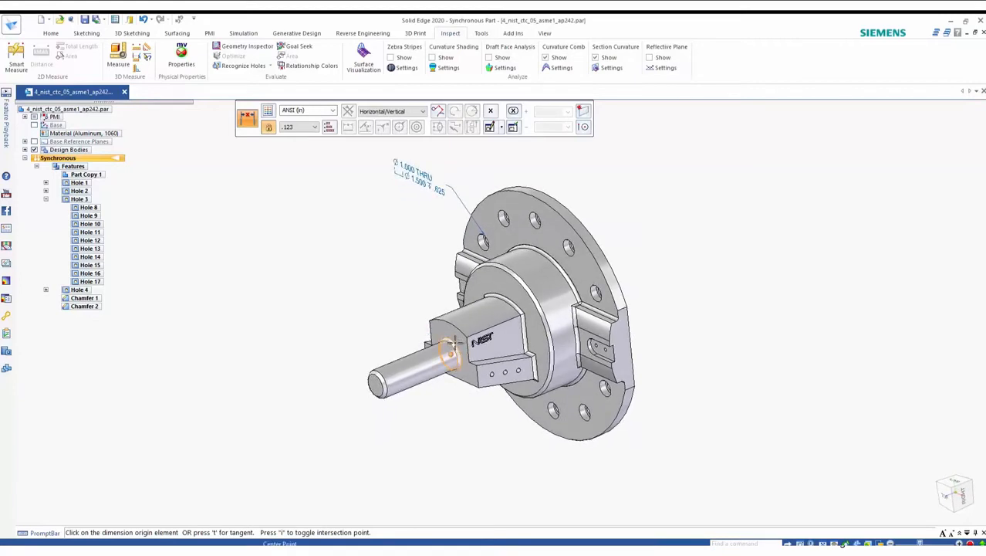
pyautogui.click(452, 344)
pyautogui.click(378, 377)
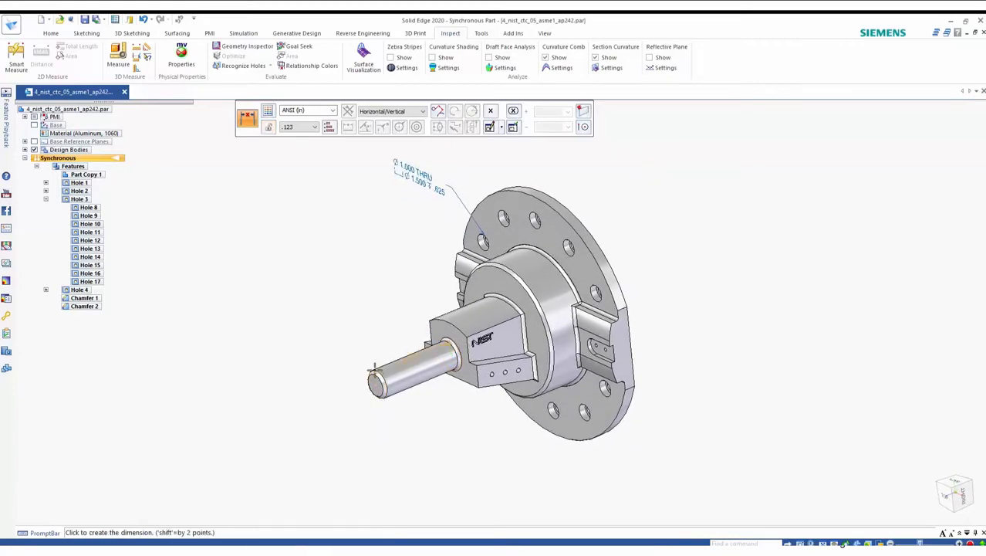
pyautogui.click(348, 347)
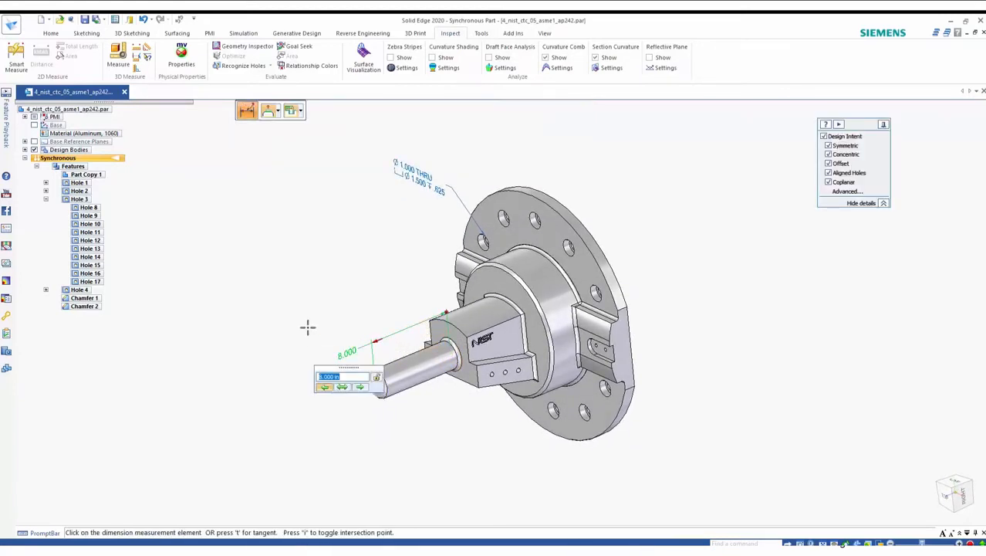
pyautogui.moveTo(313, 324); pyautogui.dragTo(318, 305, button='middle')
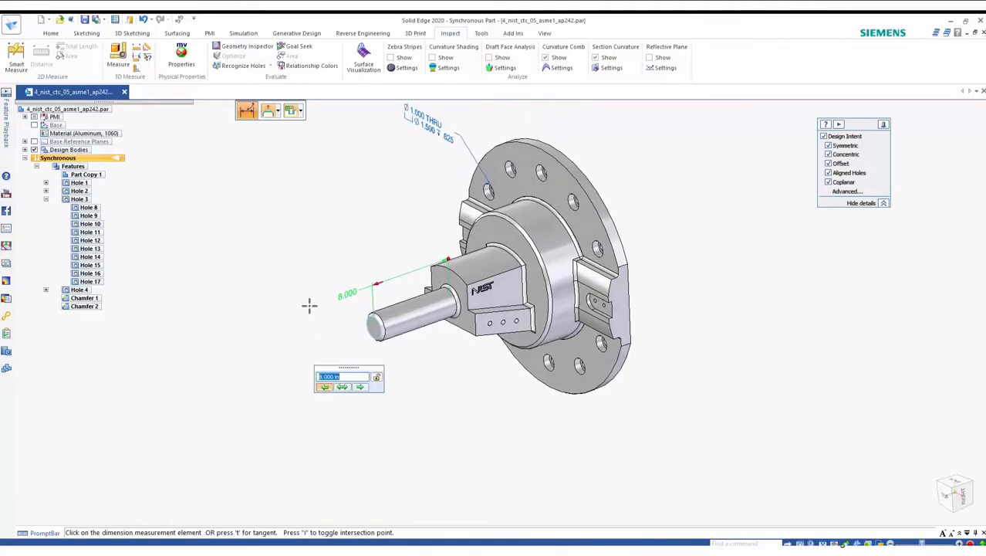
pyautogui.write('7.2')
pyautogui.press('Return')
# Step: Hide the part's PMI annotations
pyautogui.scroll(1, 316, 317)
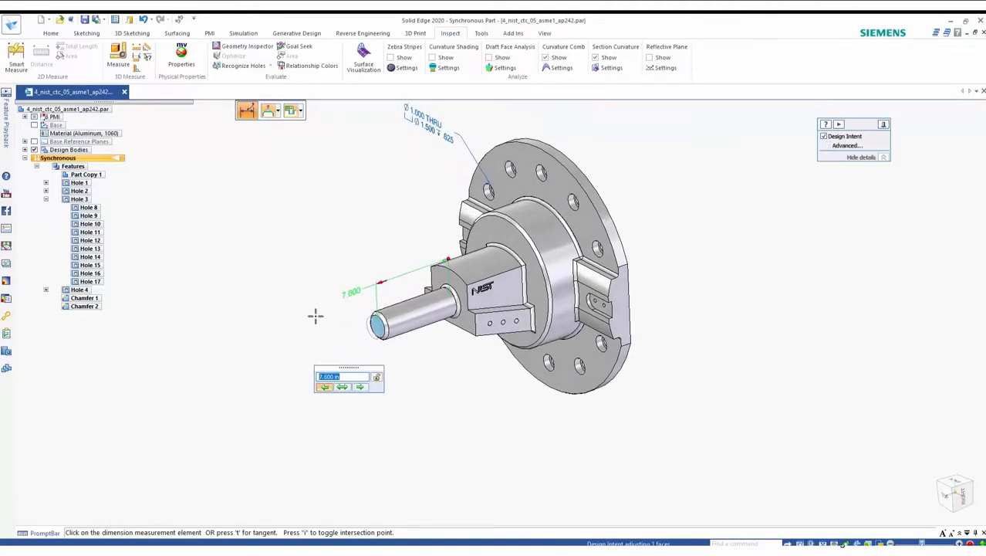
pyautogui.click(315, 315)
pyautogui.moveTo(312, 382); pyautogui.dragTo(317, 365, button='middle')
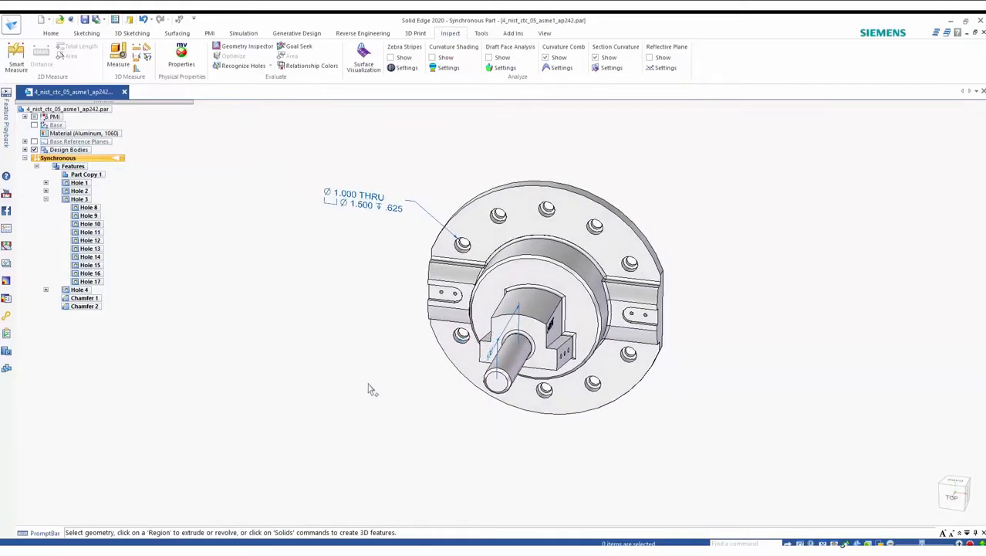
pyautogui.click(34, 116)
pyautogui.moveTo(292, 324); pyautogui.dragTo(305, 324, button='middle')
pyautogui.click(209, 33)
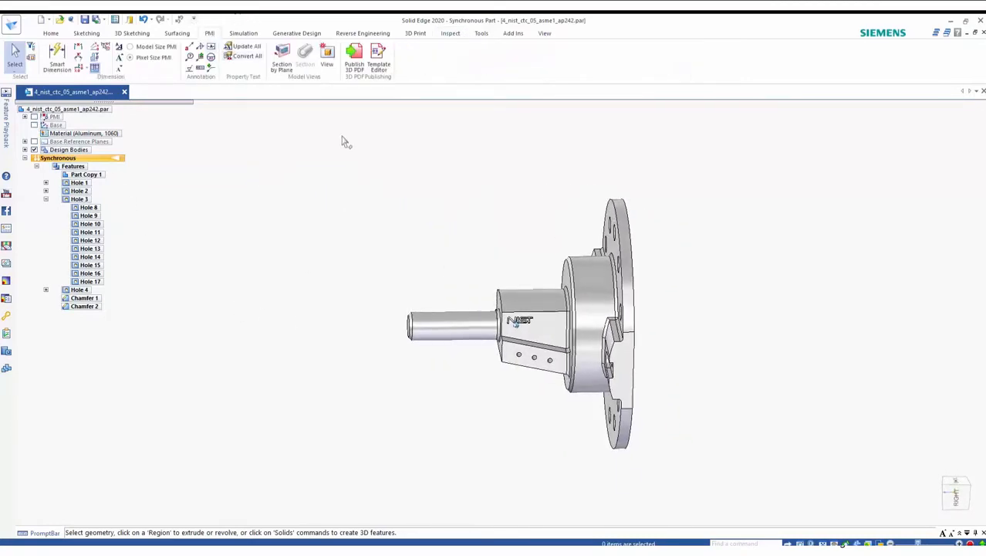
# Step: Create a section view cutting through the part and display it from the right side
pyautogui.moveTo(336, 146); pyautogui.dragTo(313, 96, button='middle')
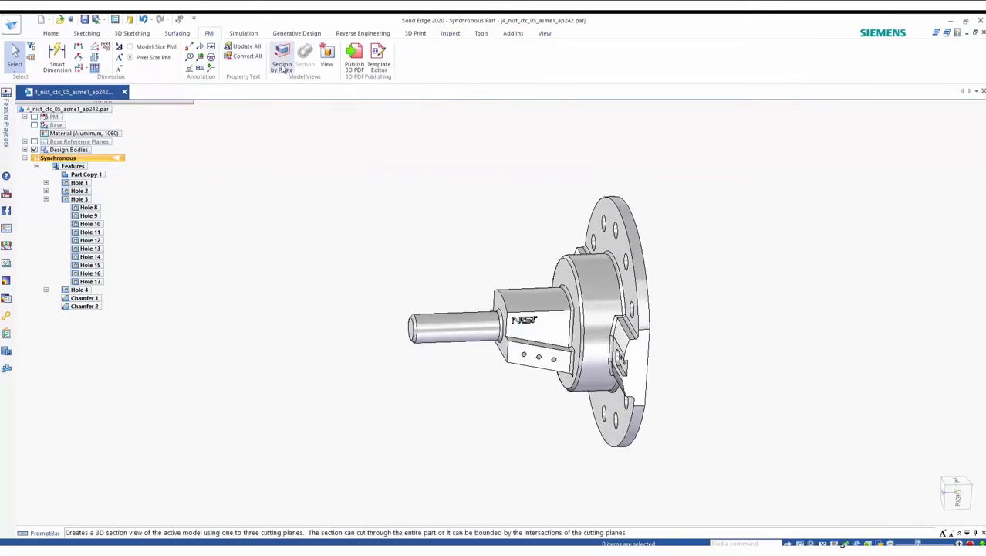
pyautogui.click(283, 68)
pyautogui.rightClick(408, 292)
pyautogui.rightClick(413, 255)
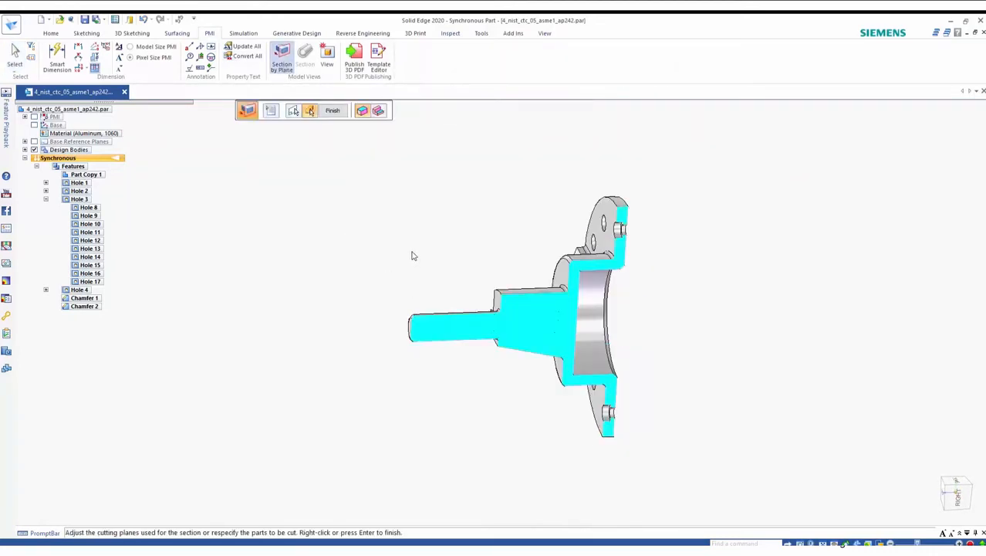
pyautogui.rightClick(412, 255)
pyautogui.moveTo(412, 256); pyautogui.dragTo(451, 282, button='middle')
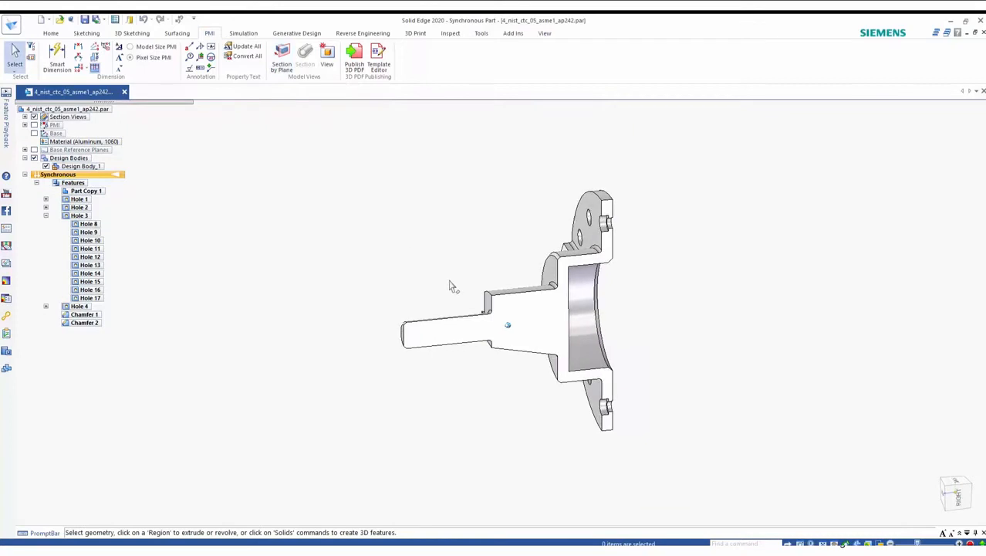
pyautogui.click(960, 500)
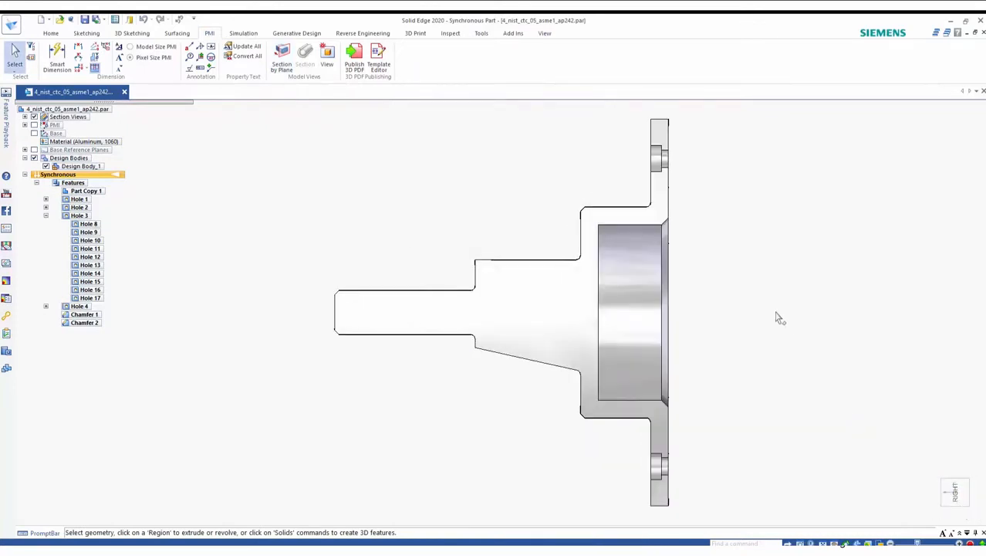
pyautogui.scroll(-2, 778, 317)
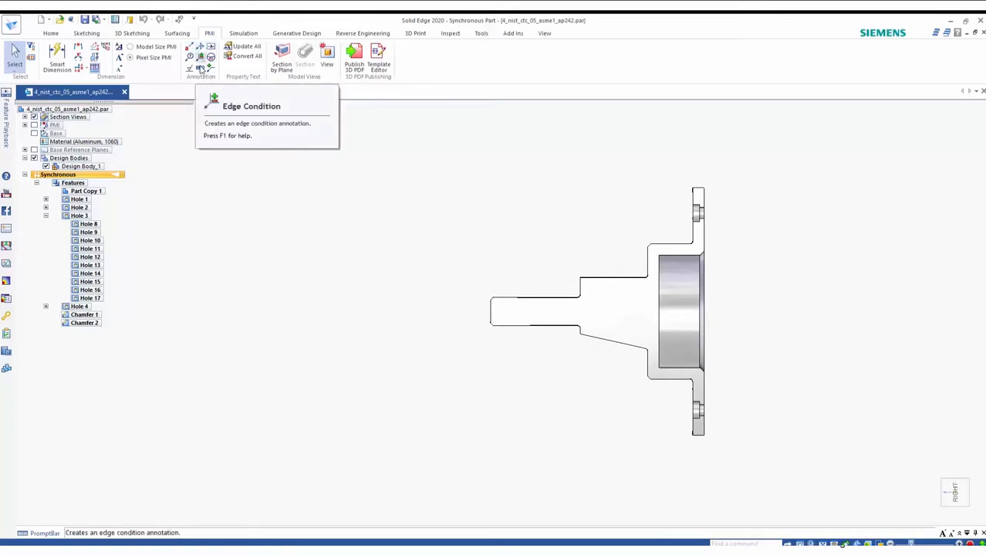
# Step: Place a feature control frame from the OUTER DIA saved settings, 0.025 A B runout, on the flange's top edge
pyautogui.click(200, 70)
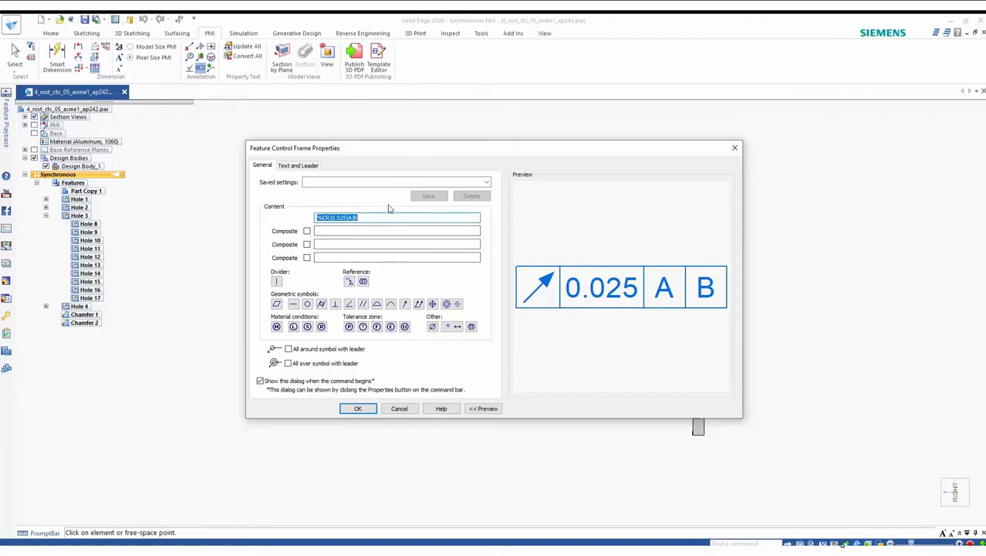
pyautogui.click(481, 181)
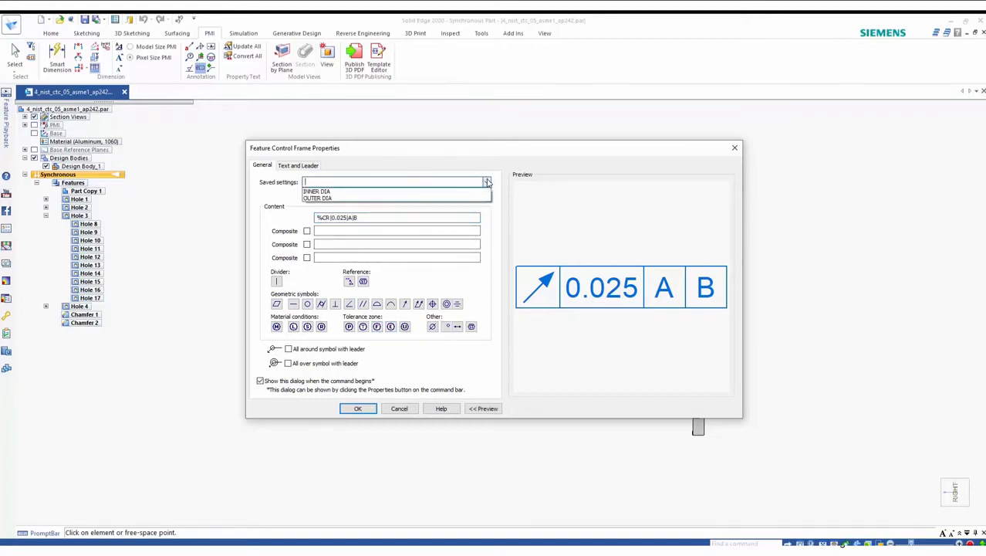
pyautogui.click(328, 198)
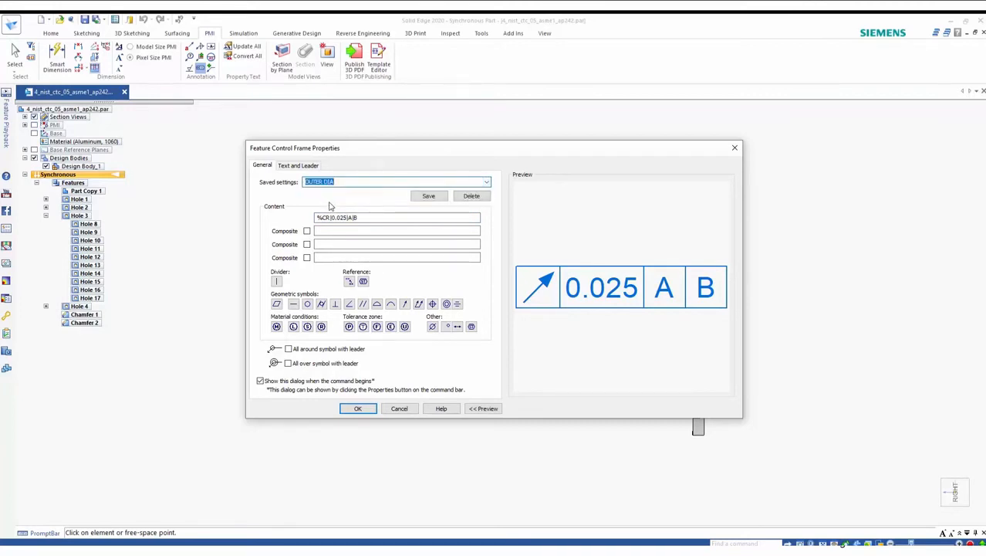
pyautogui.click(486, 182)
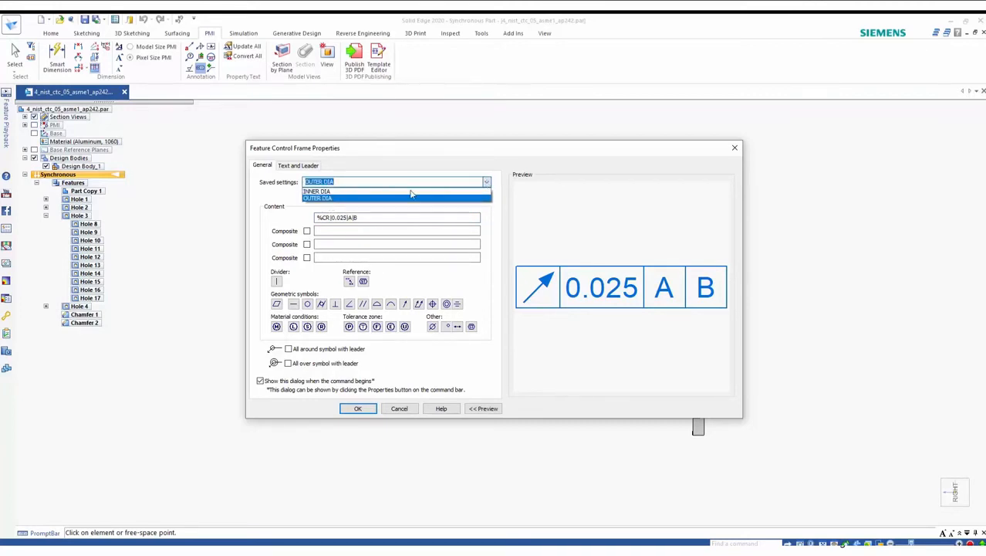
pyautogui.click(353, 193)
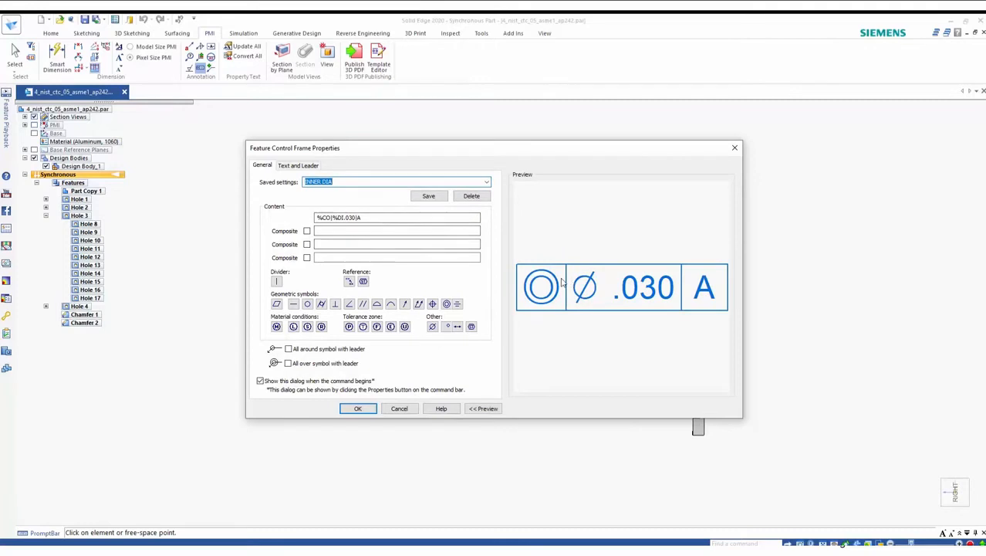
pyautogui.click(479, 184)
pyautogui.click(486, 182)
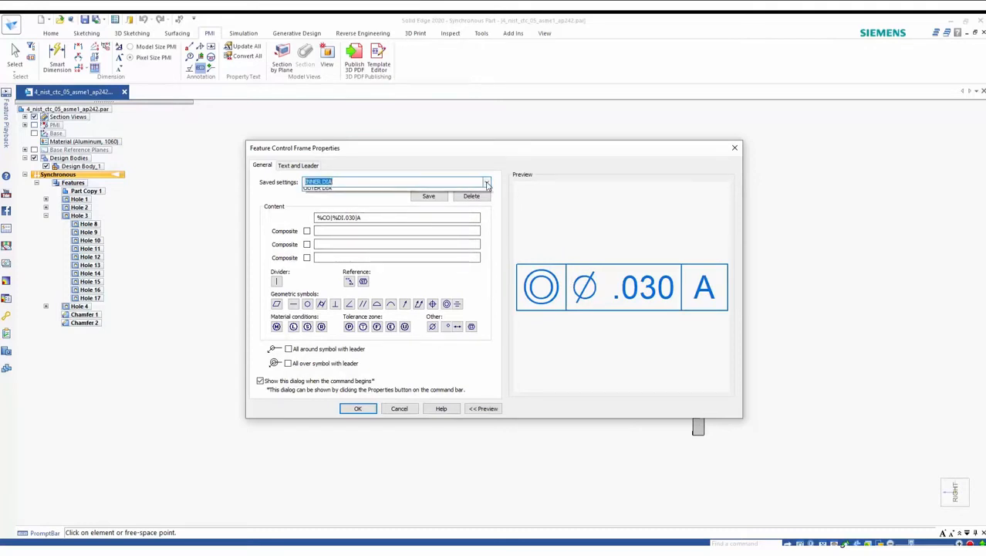
pyautogui.click(367, 200)
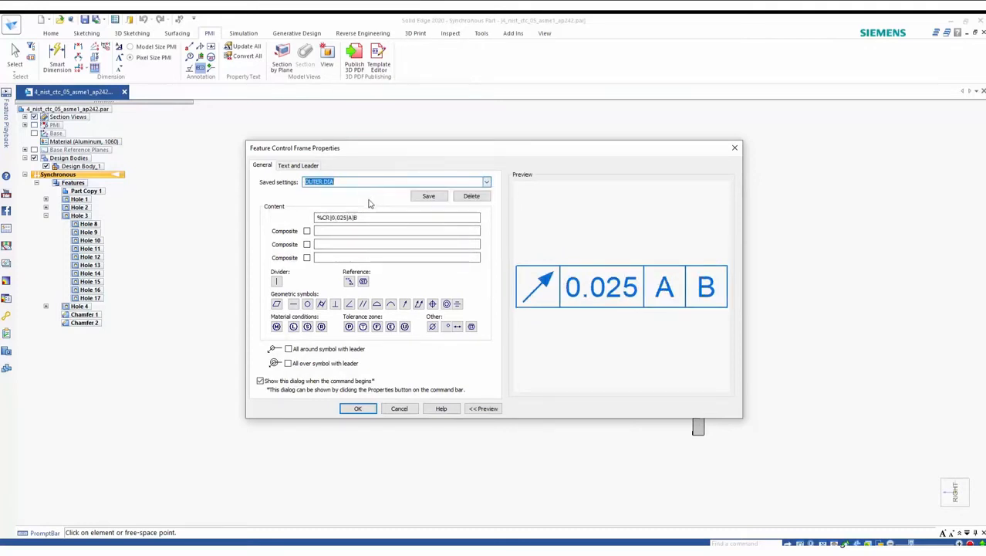
pyautogui.click(357, 408)
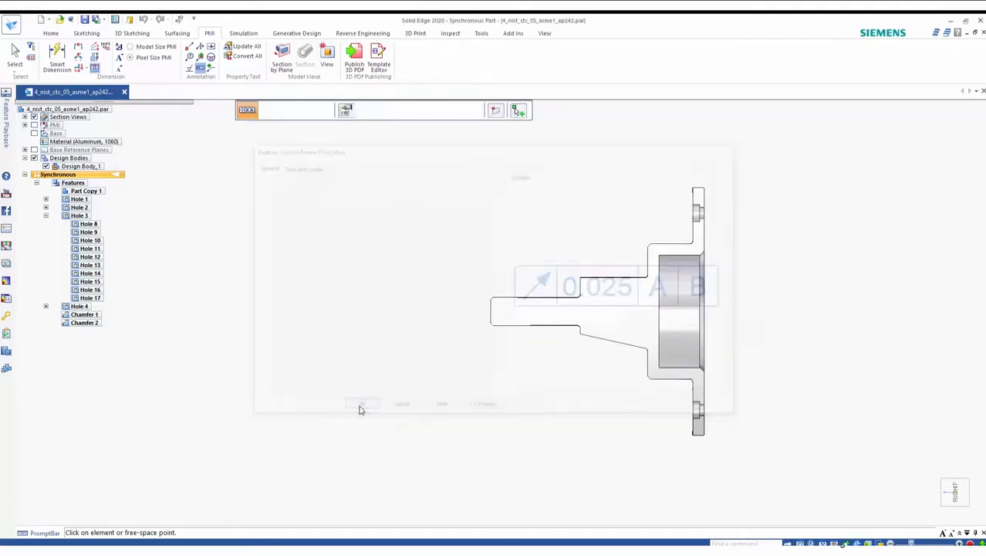
pyautogui.click(699, 188)
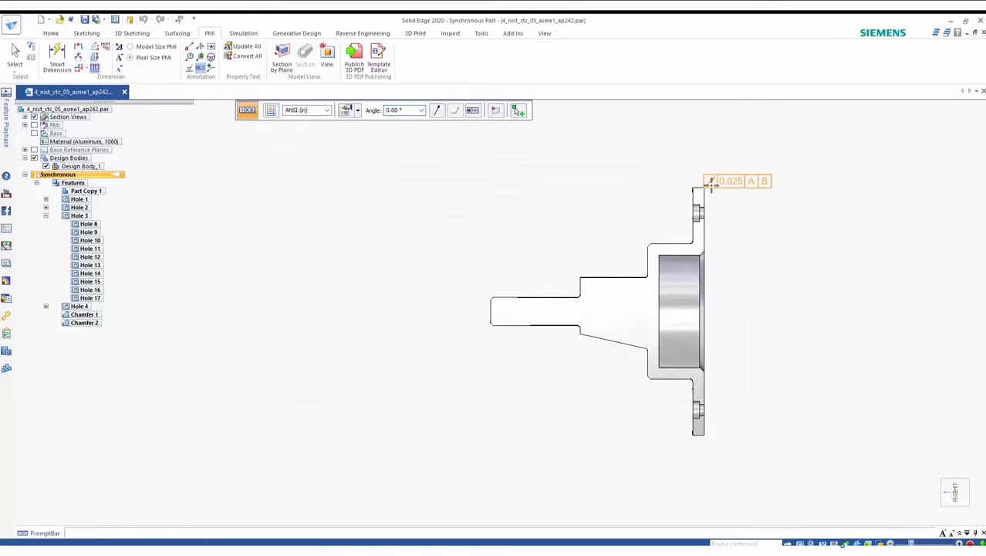
pyautogui.click(772, 202)
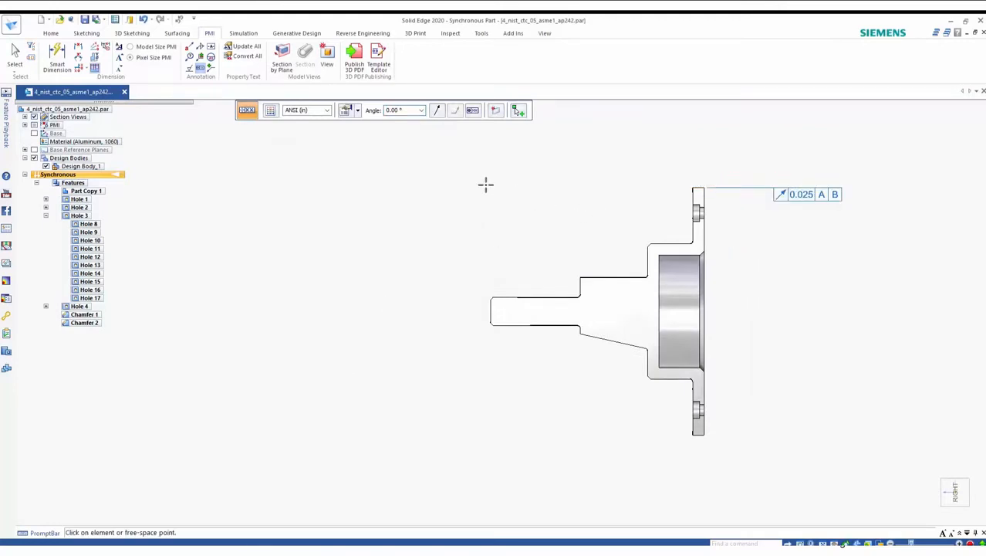
# Step: Switch the frame settings to INNER DIA and place the .030 A concentricity frame on the hub's bore
pyautogui.click(357, 111)
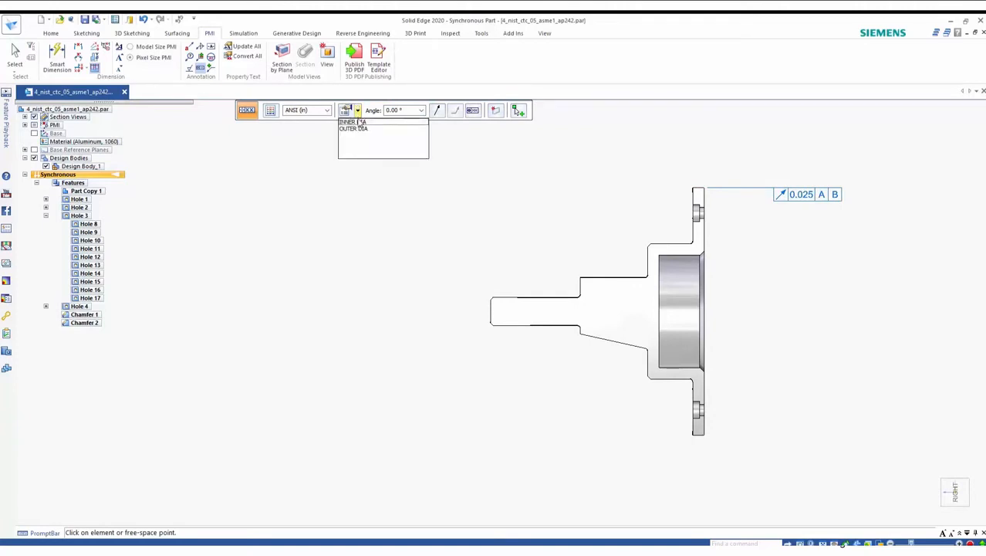
pyautogui.click(351, 122)
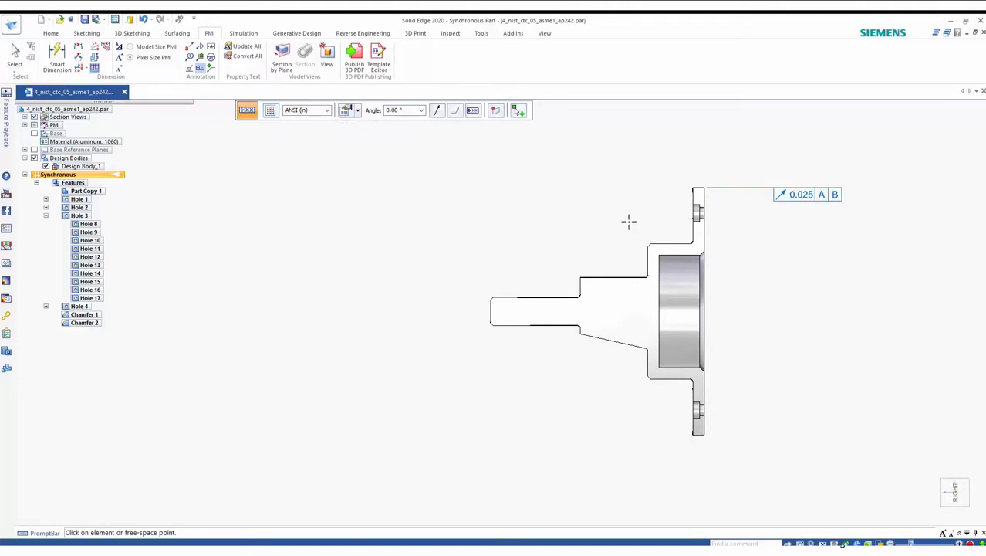
pyautogui.click(666, 244)
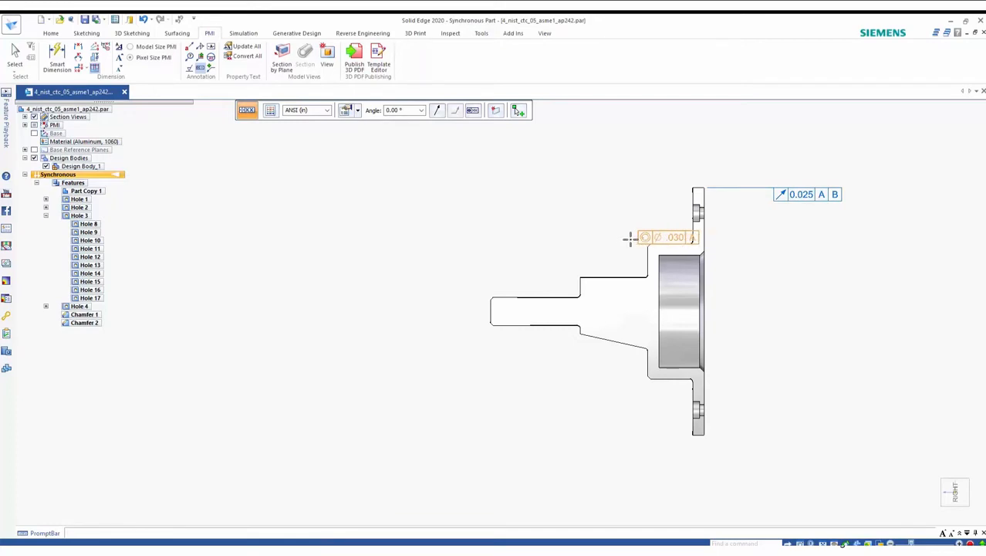
pyautogui.click(561, 246)
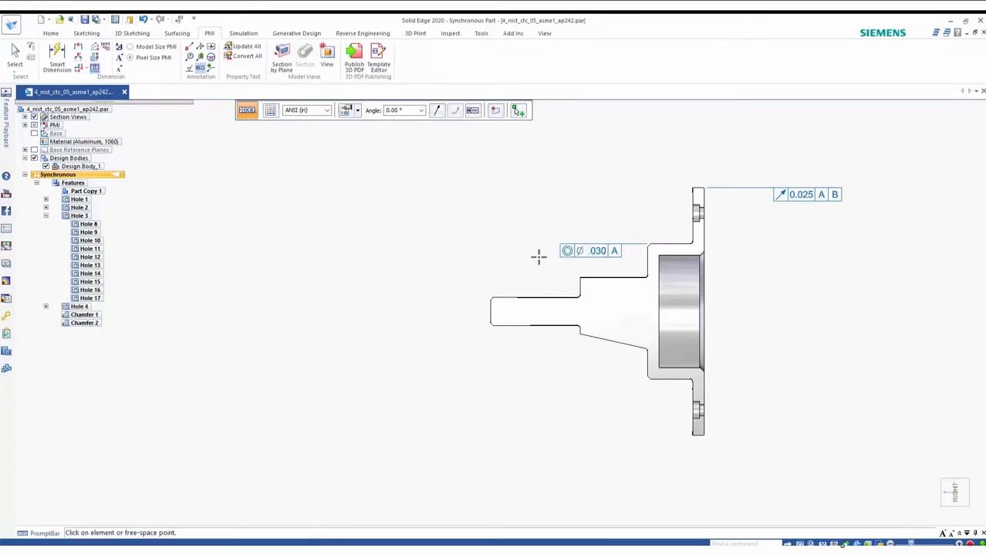
# Step: Attach datum feature A to the shaft's top edge
pyautogui.click(200, 68)
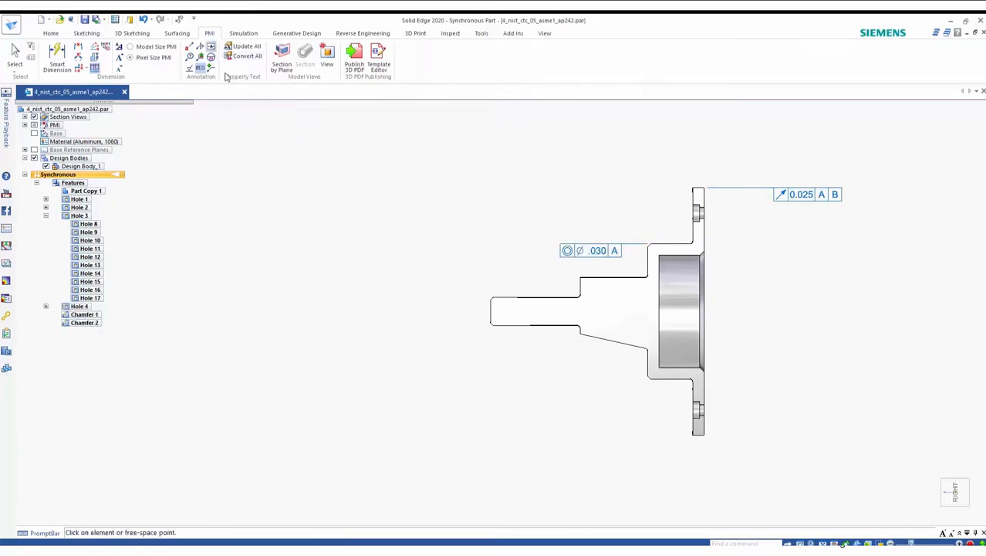
pyautogui.click(508, 297)
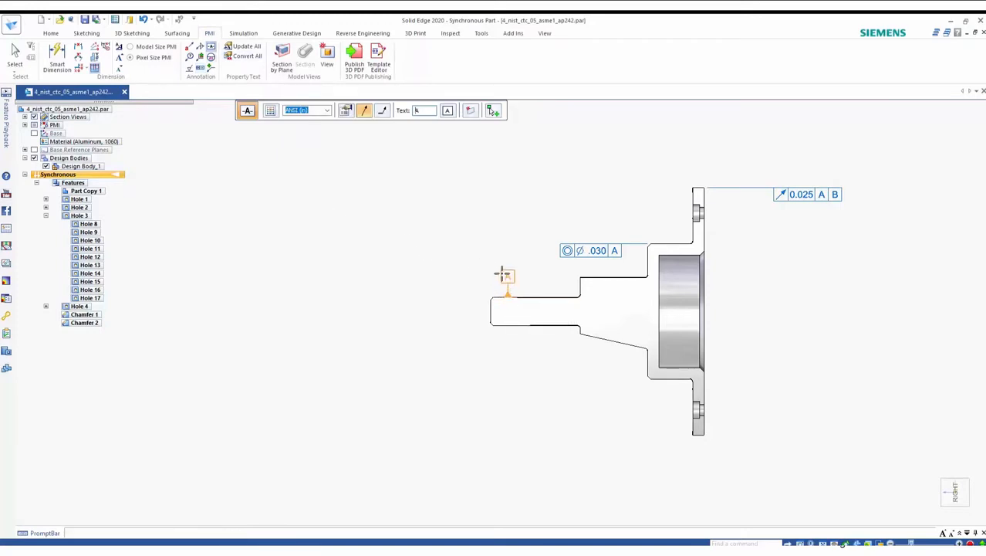
pyautogui.click(503, 263)
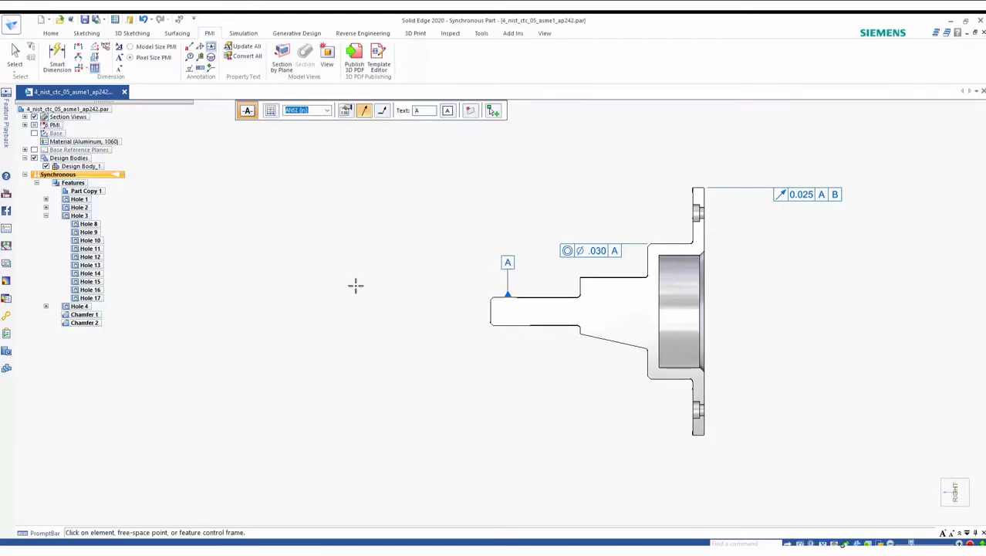
pyautogui.press('Escape')
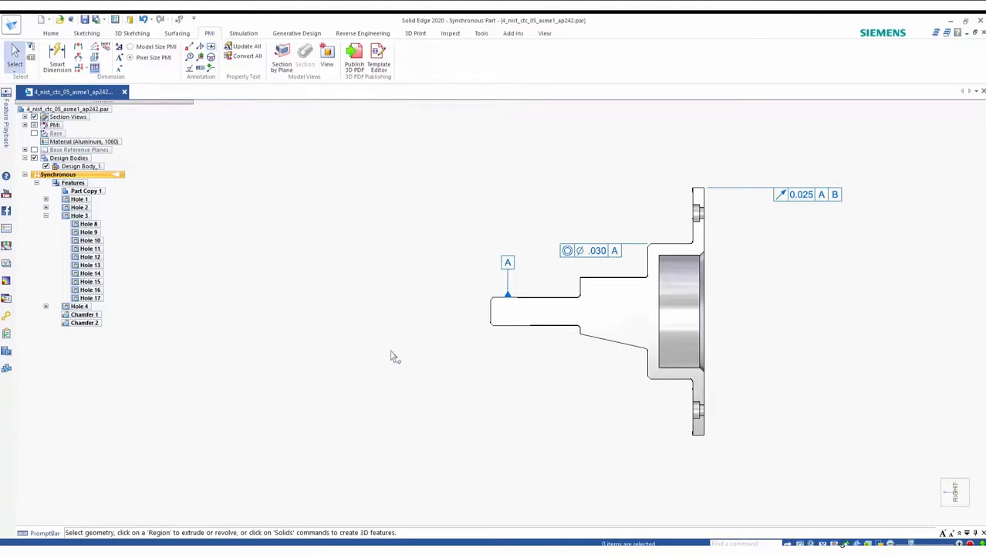
# Step: Select the feature control frame annotations on the 3D part to inspect them
pyautogui.moveTo(396, 350)
pyautogui.mouseDown(button='middle')
pyautogui.moveTo(395, 364)
pyautogui.moveTo(430, 369)
pyautogui.moveTo(676, 351)
pyautogui.mouseUp(button='middle')
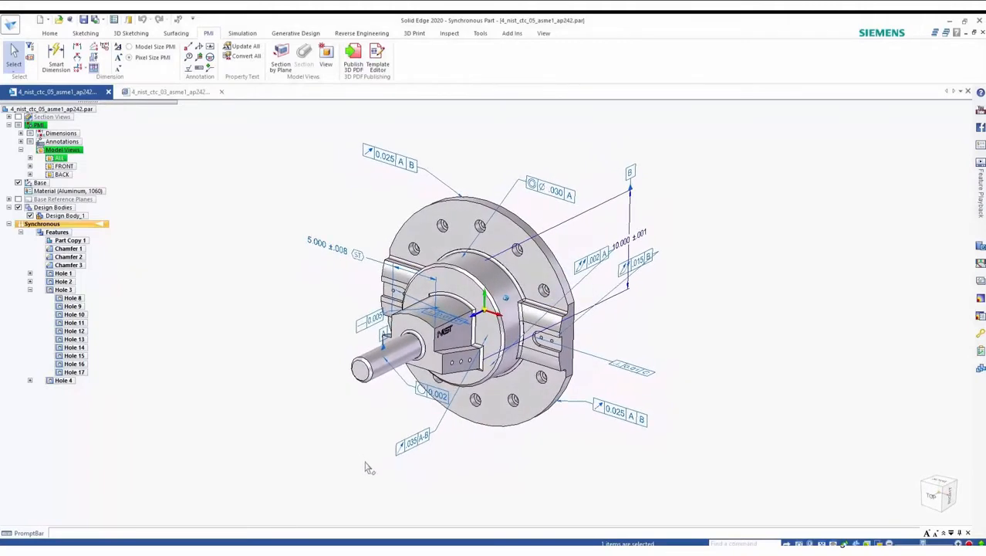
pyautogui.click(402, 453)
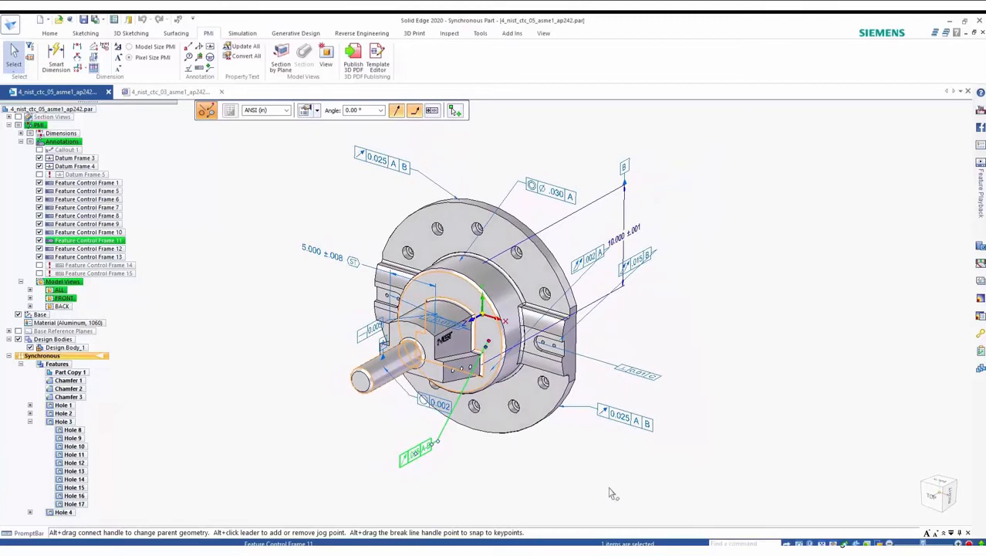
pyautogui.click(560, 190)
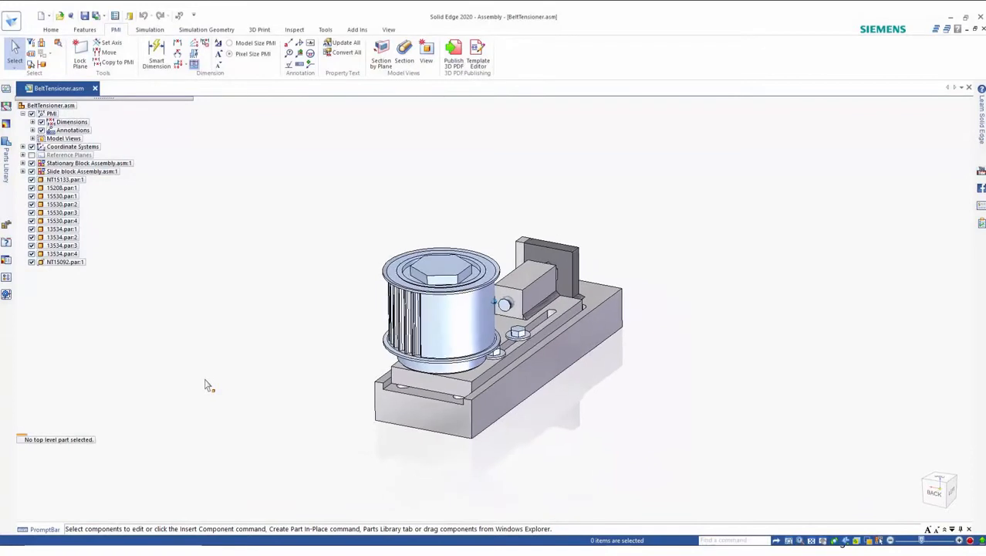
# Step: Expand the assembly's model views and apply the NO PMI view, then the Assembly view
pyautogui.click(32, 139)
pyautogui.click(70, 147)
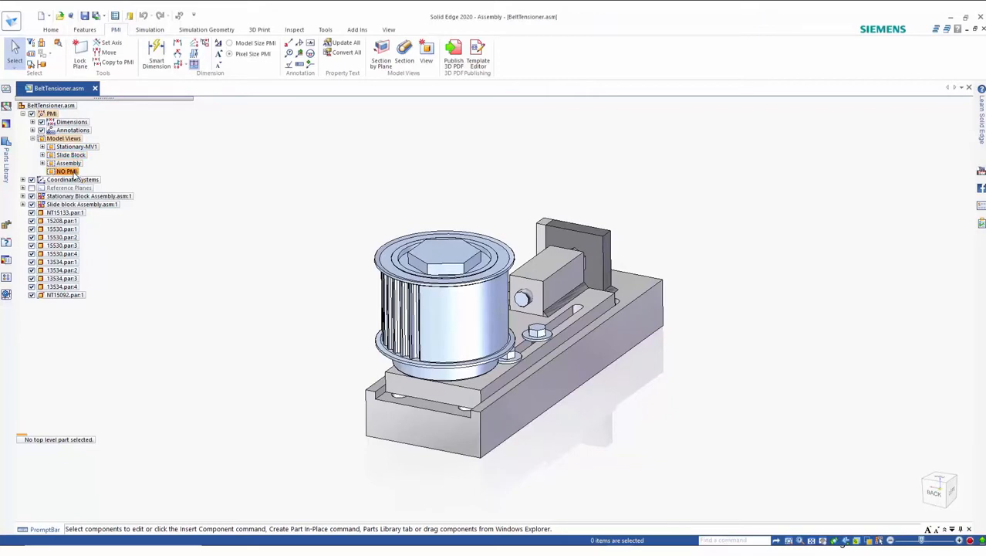
pyautogui.rightClick(73, 174)
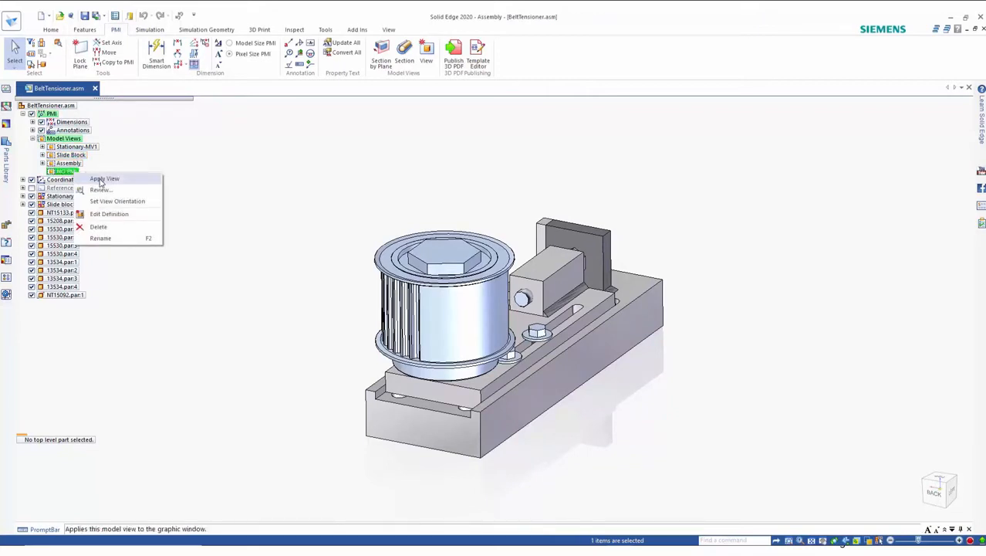
pyautogui.click(99, 180)
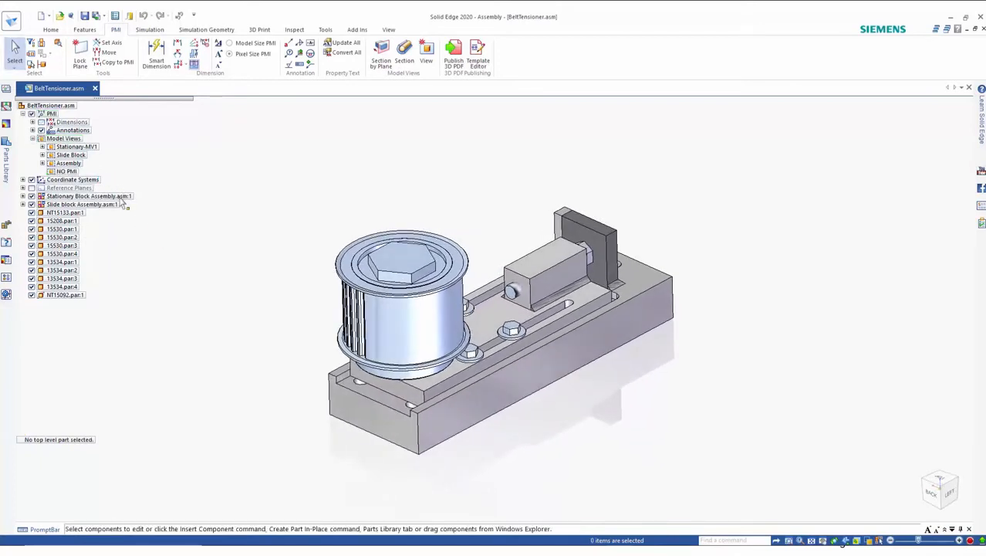
pyautogui.rightClick(81, 166)
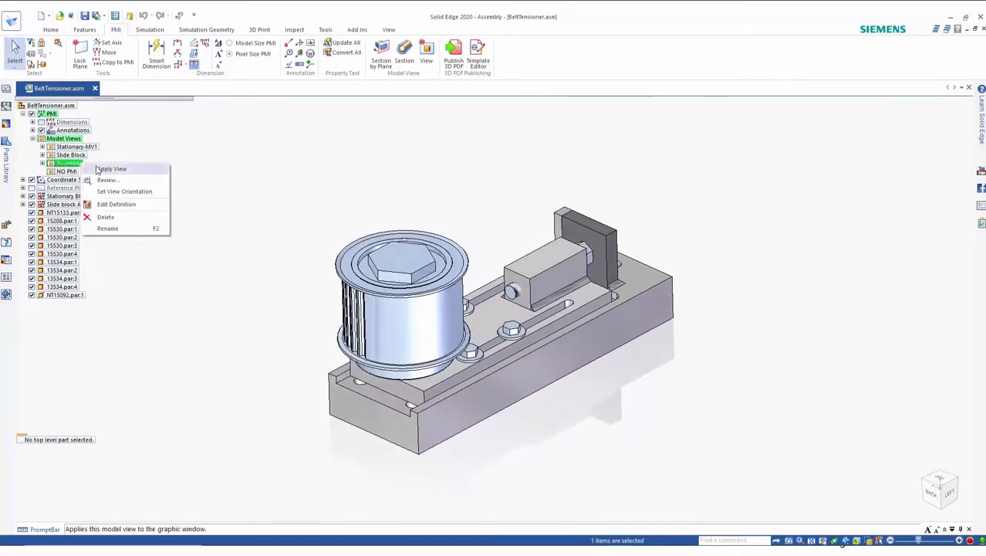
pyautogui.click(103, 169)
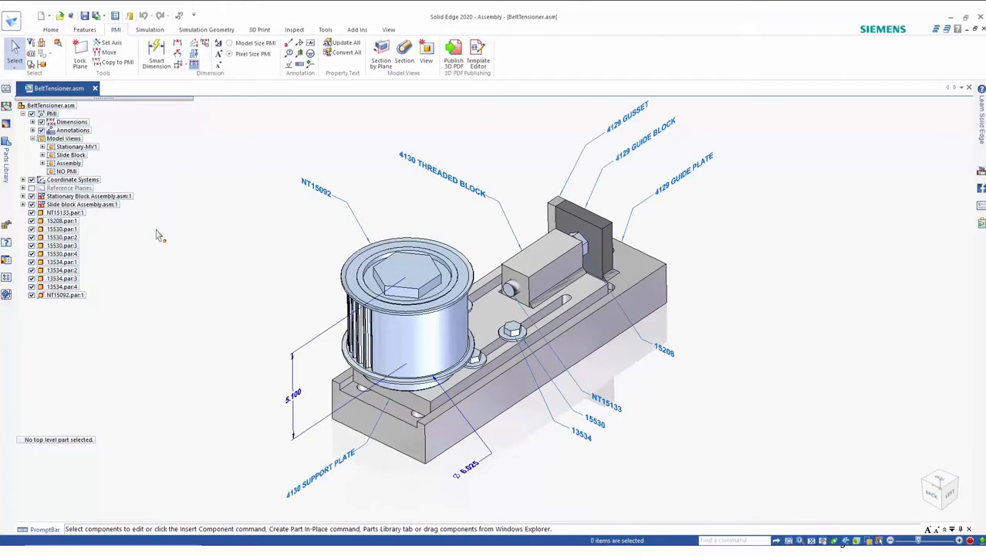
# Step: Apply the Slide Block model view, then the Stationary-MV1 model view
pyautogui.click(77, 155)
pyautogui.rightClick(83, 158)
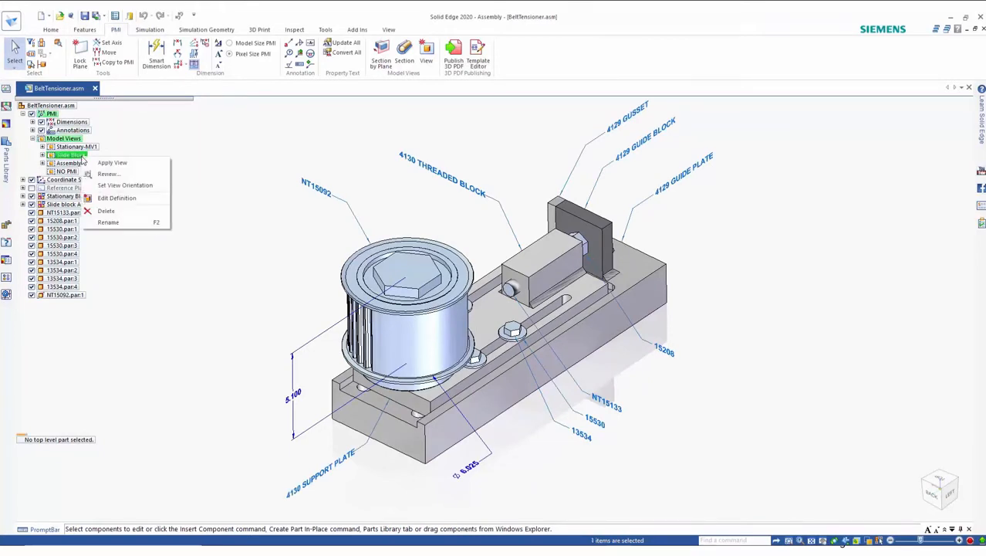
pyautogui.click(110, 163)
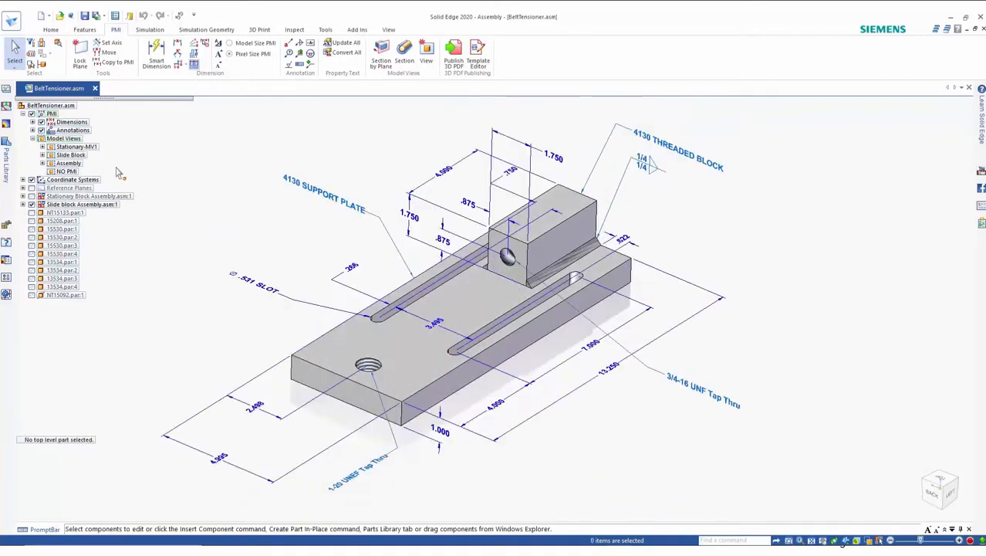
pyautogui.click(85, 147)
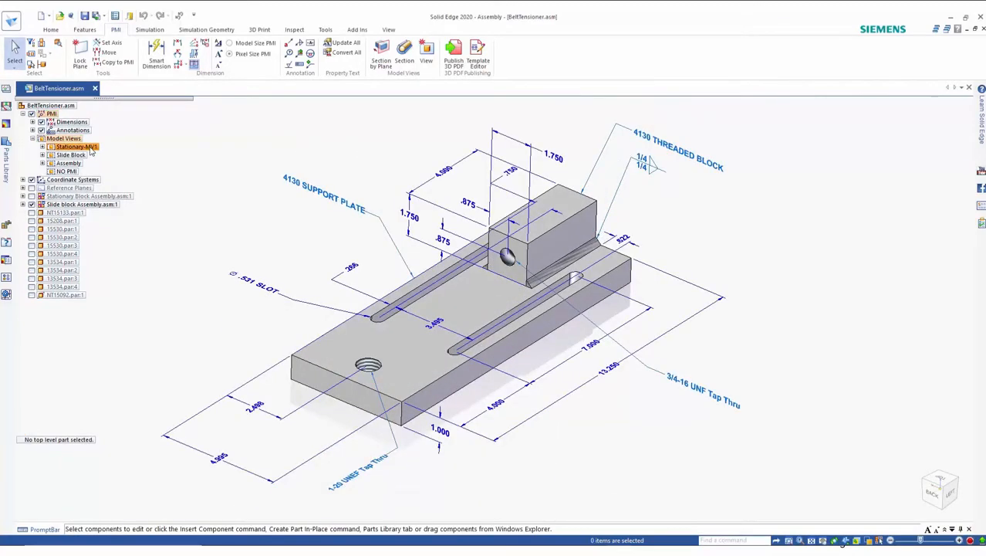
pyautogui.rightClick(90, 147)
pyautogui.click(116, 154)
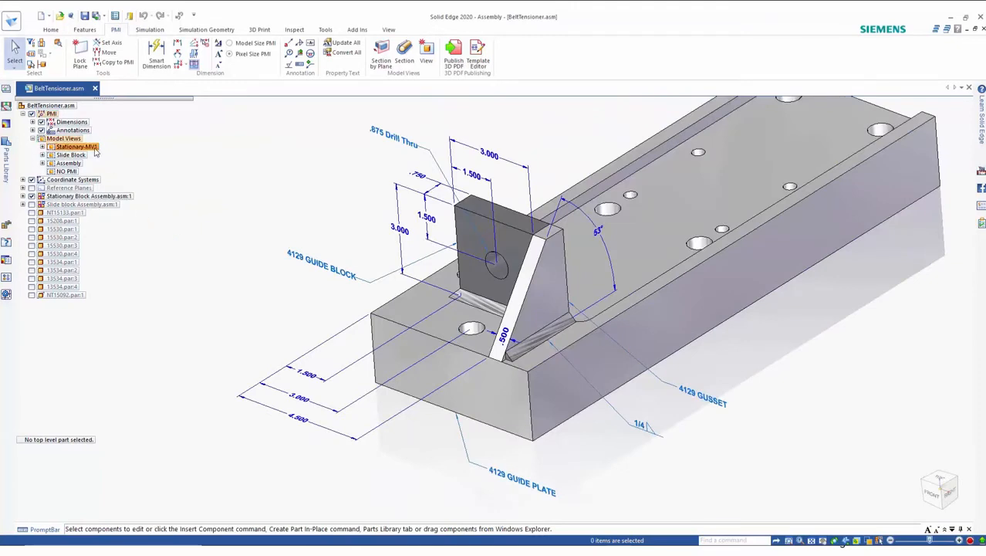
# Step: Review the assembly's model views one after another, starting from Stationary-MV1, then close the review
pyautogui.click(91, 147)
pyautogui.rightClick(93, 148)
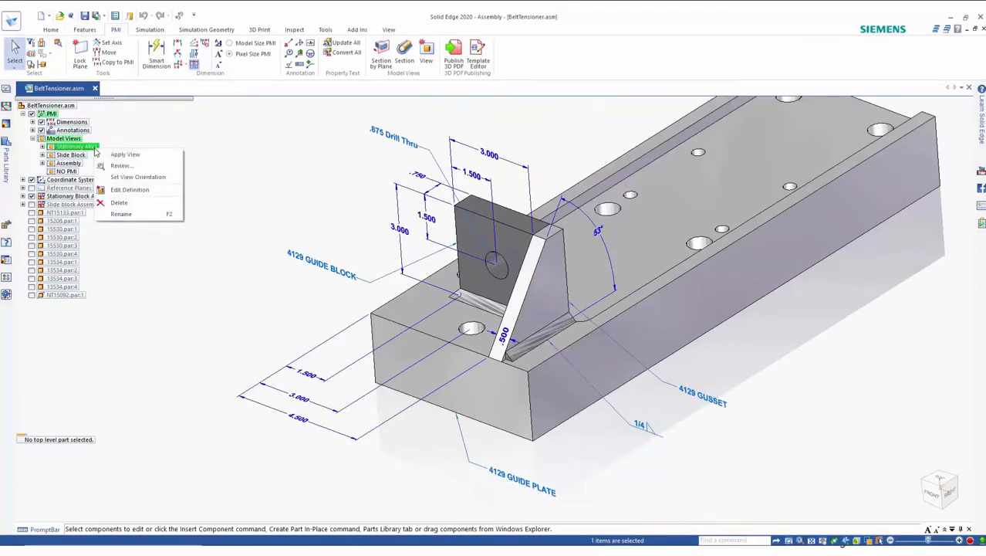
pyautogui.click(141, 167)
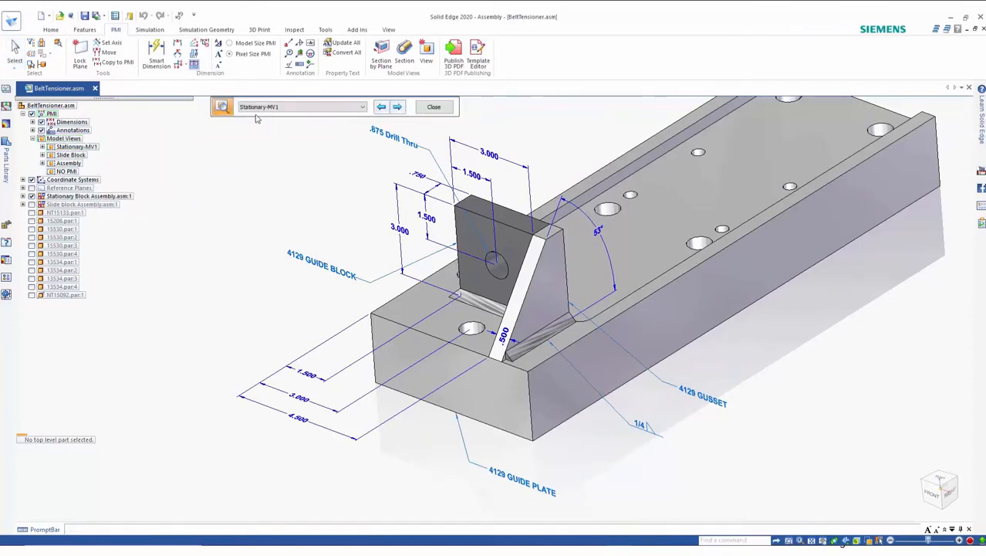
pyautogui.click(398, 107)
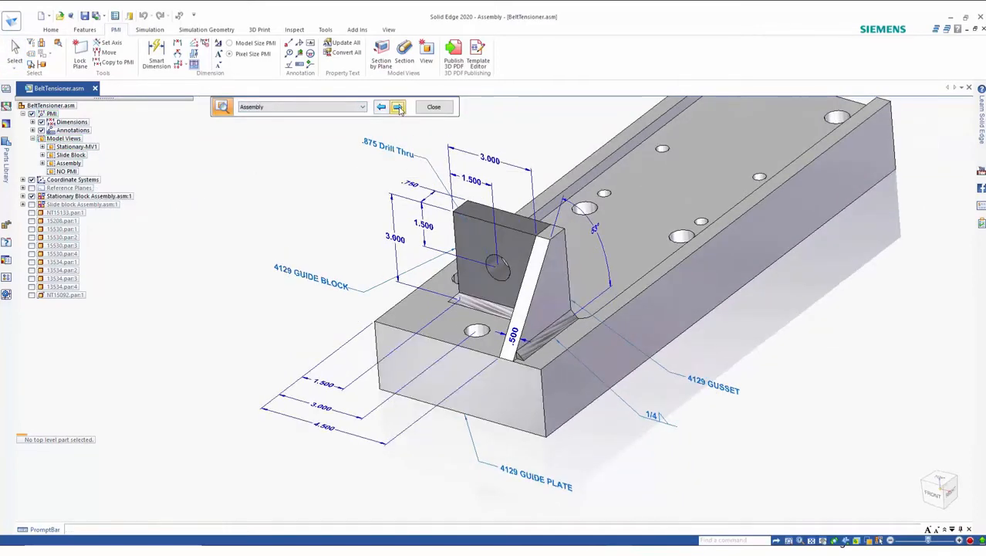
pyautogui.click(398, 108)
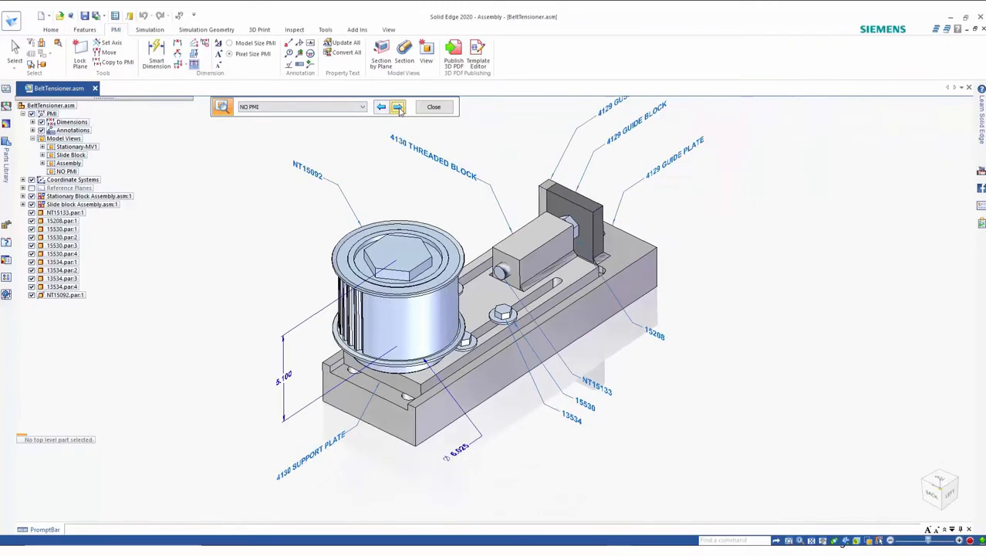
pyautogui.click(398, 108)
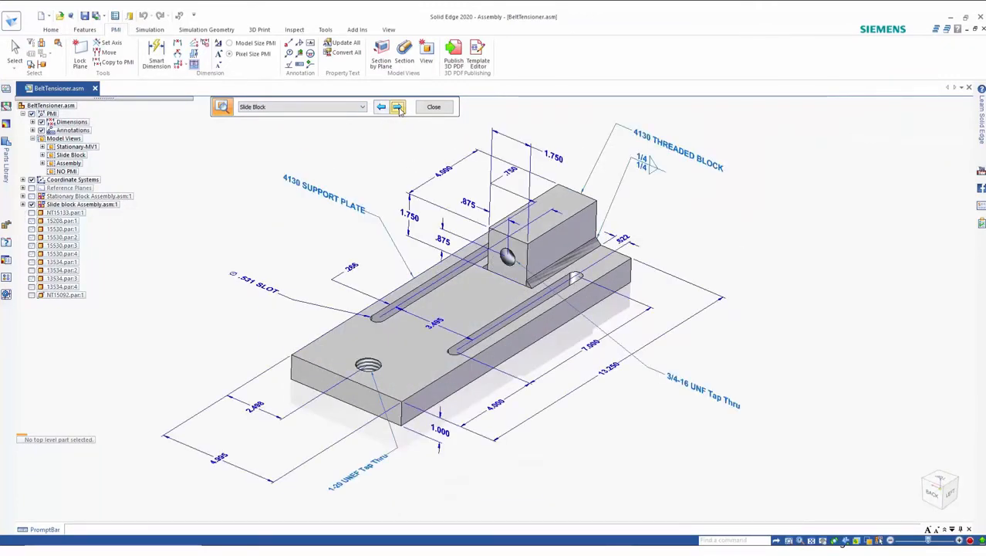
pyautogui.click(398, 107)
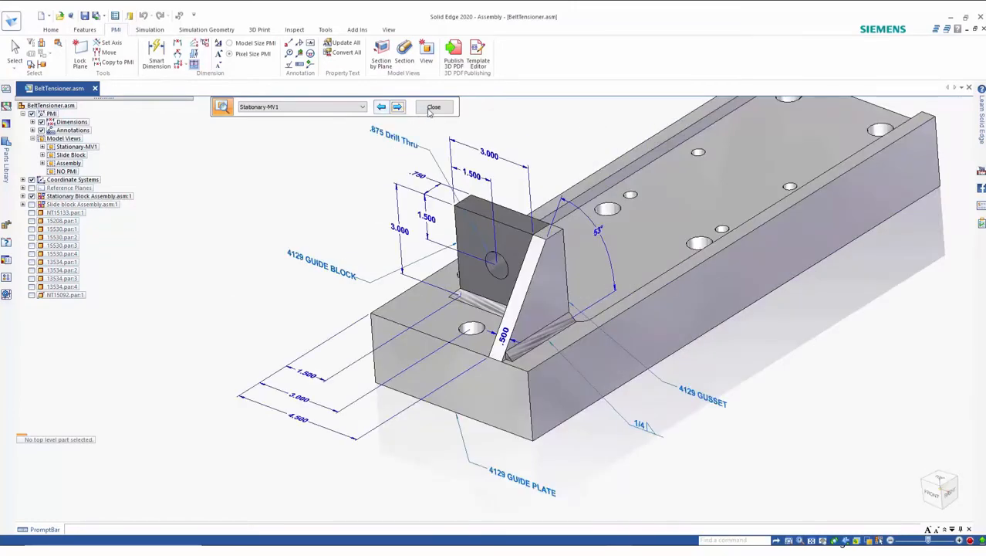
pyautogui.click(432, 108)
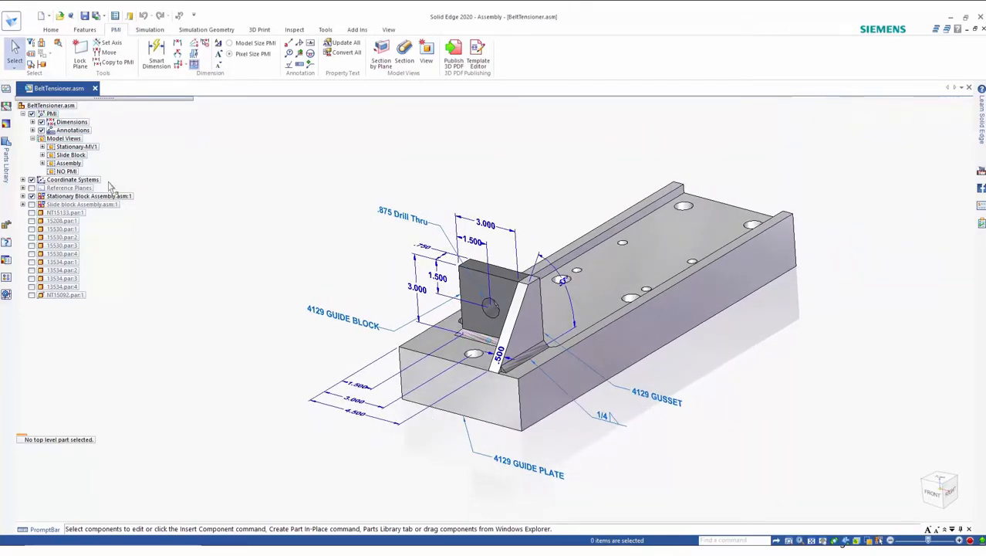
# Step: Apply the NO PMI model view to the assembly
pyautogui.click(68, 171)
pyautogui.rightClick(69, 172)
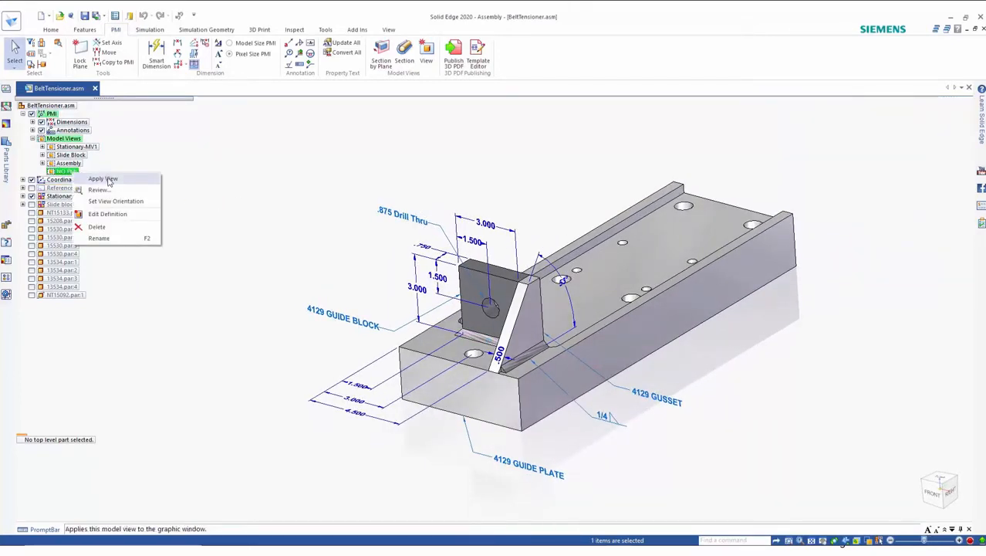
pyautogui.click(108, 179)
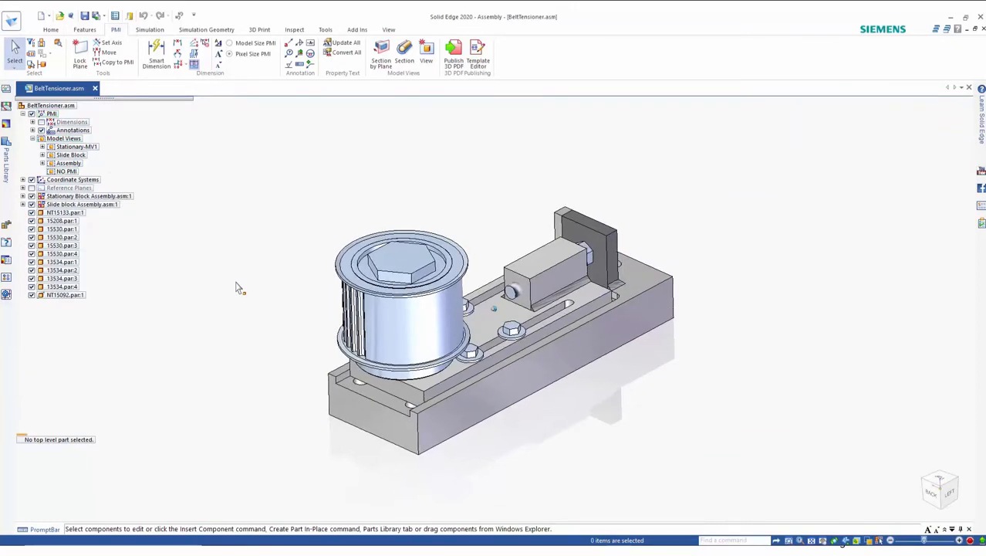
# Step: Show only the Stationary Block Assembly in the window
pyautogui.click(101, 197)
pyautogui.rightClick(105, 197)
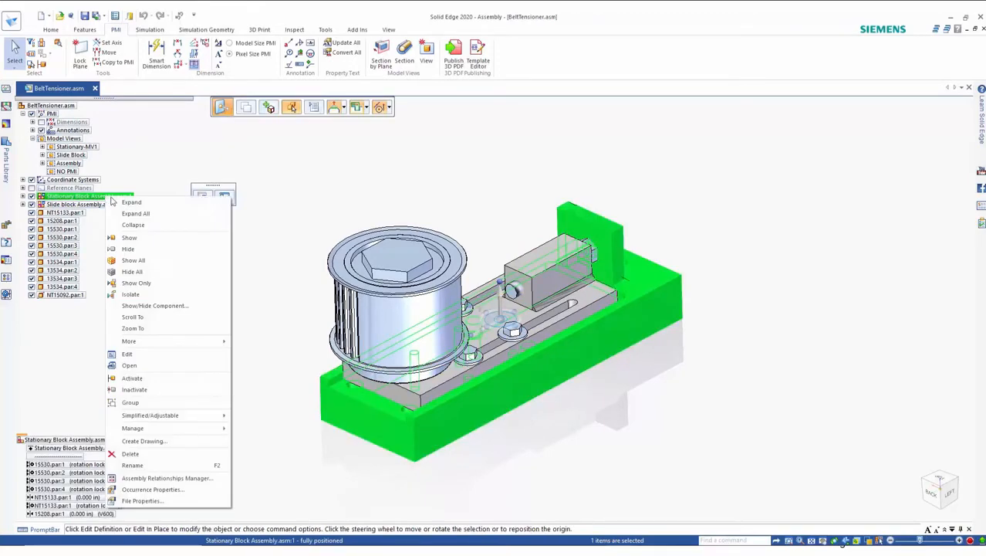
pyautogui.click(143, 284)
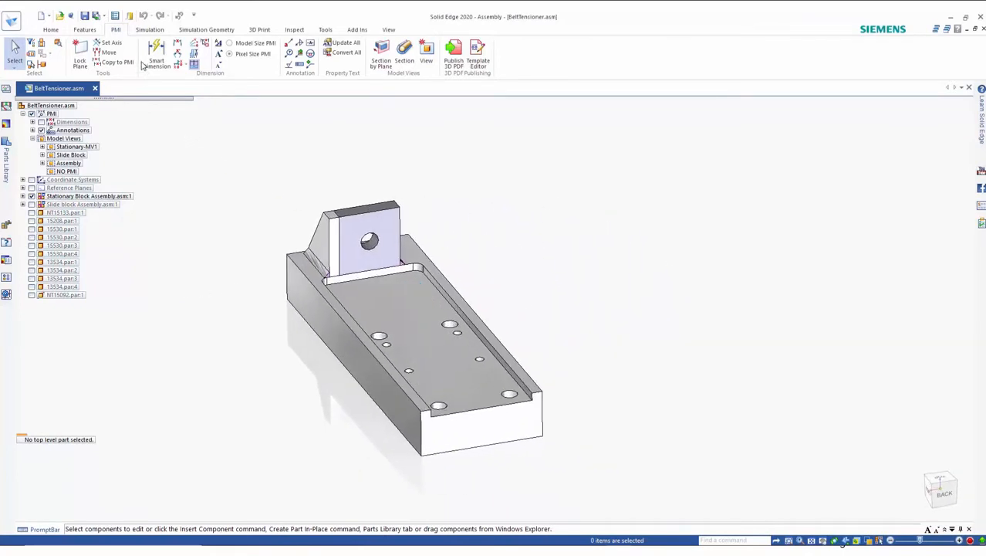
# Step: Lock the PMI dimension plane to the guide plate's top face and start a horizontal/vertical dimension
pyautogui.click(84, 65)
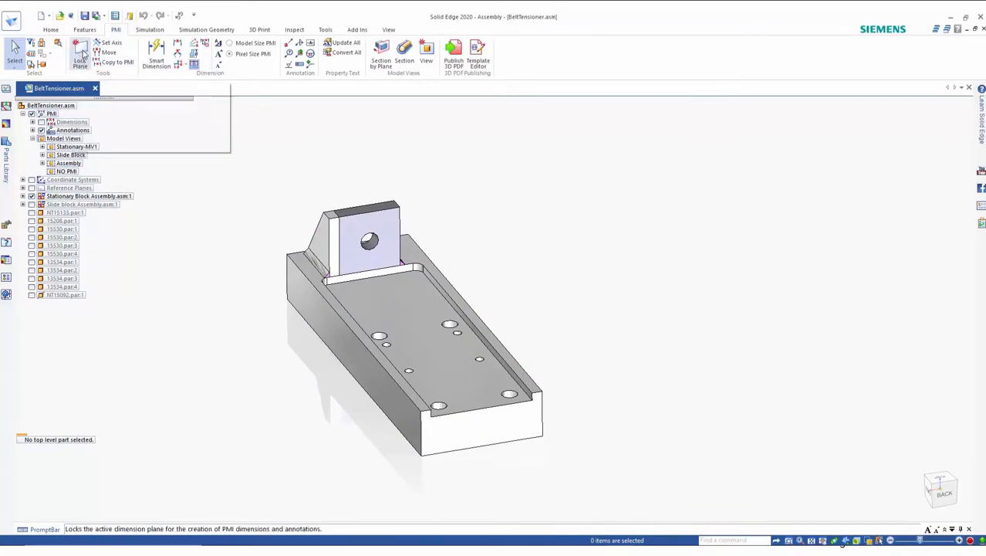
pyautogui.click(482, 401)
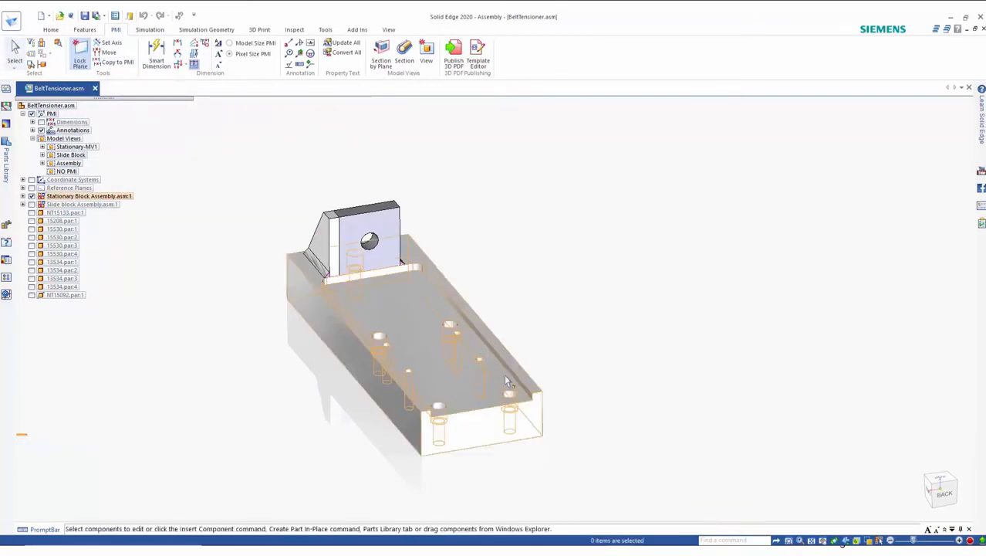
pyautogui.rightClick(585, 294)
pyautogui.click(550, 296)
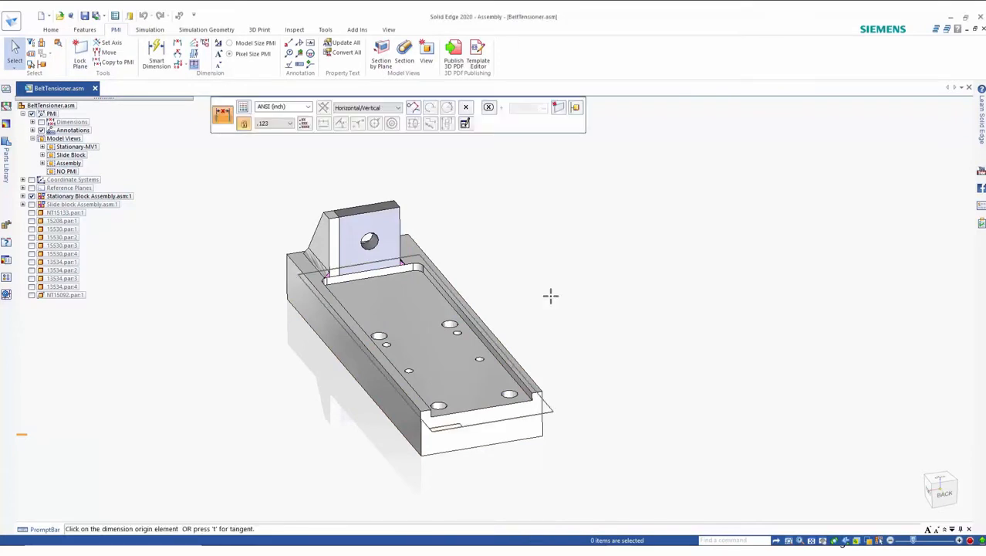
# Step: Dimension the positions of the plate's holes as a chain from the plate's end edge, then finish the command
pyautogui.click(527, 396)
pyautogui.click(586, 397)
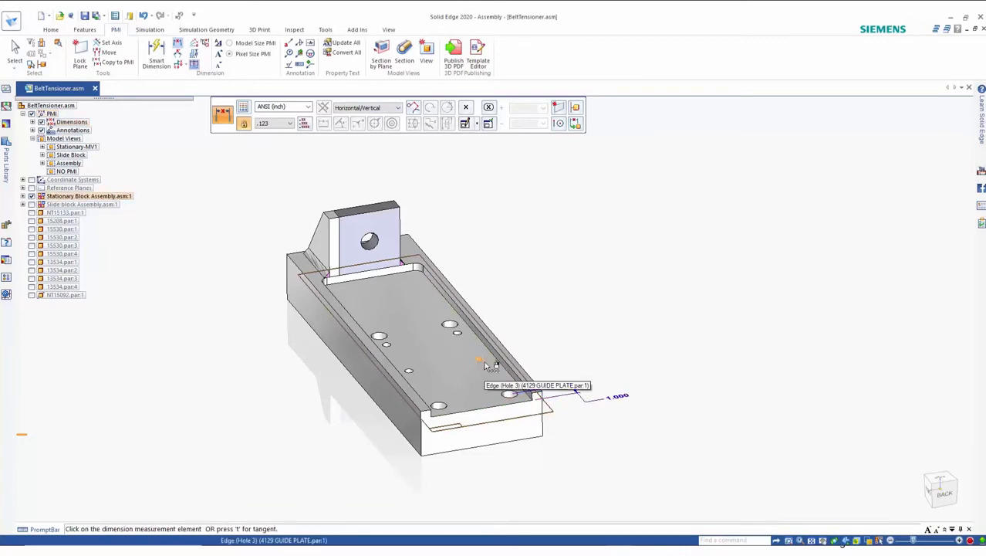
pyautogui.click(486, 364)
pyautogui.click(535, 355)
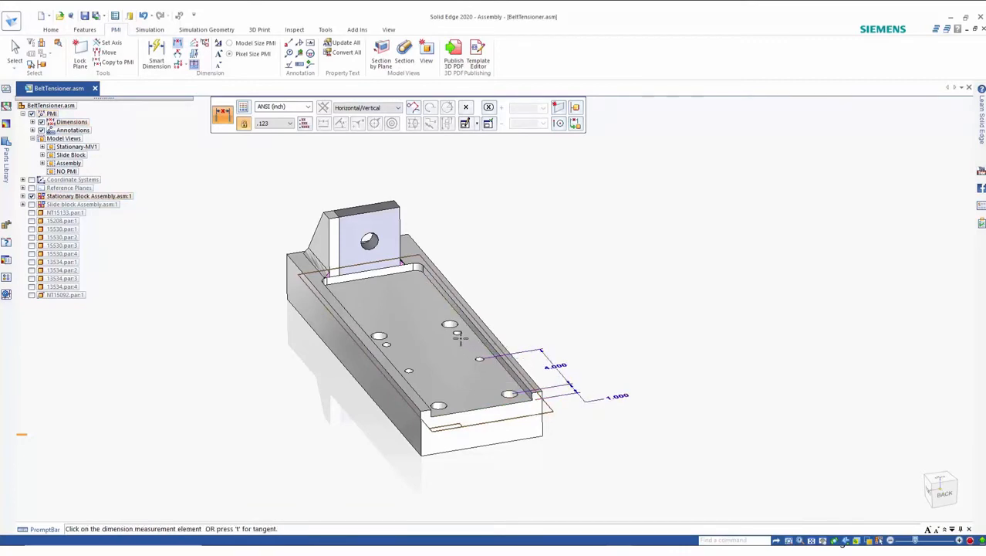
pyautogui.click(457, 330)
pyautogui.click(507, 331)
pyautogui.click(455, 324)
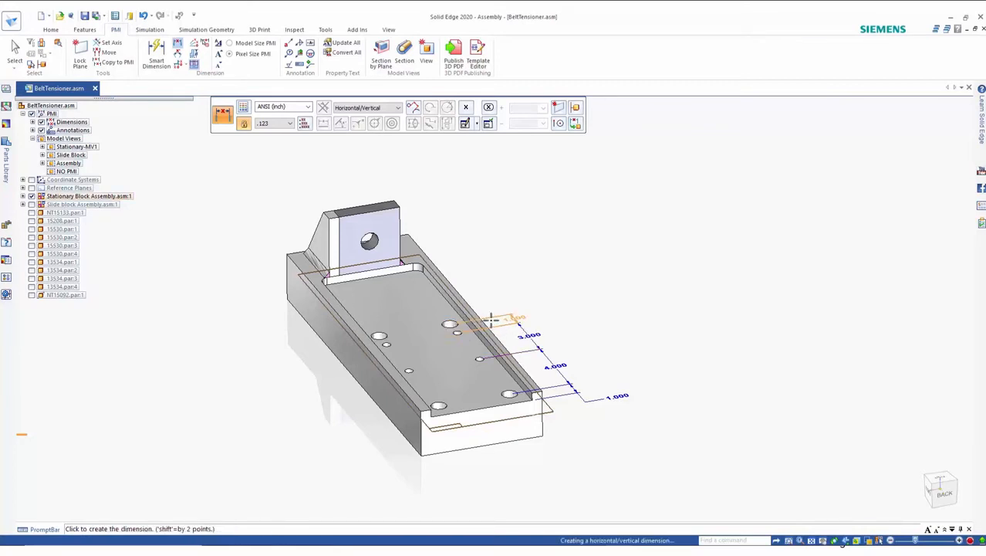
pyautogui.click(502, 306)
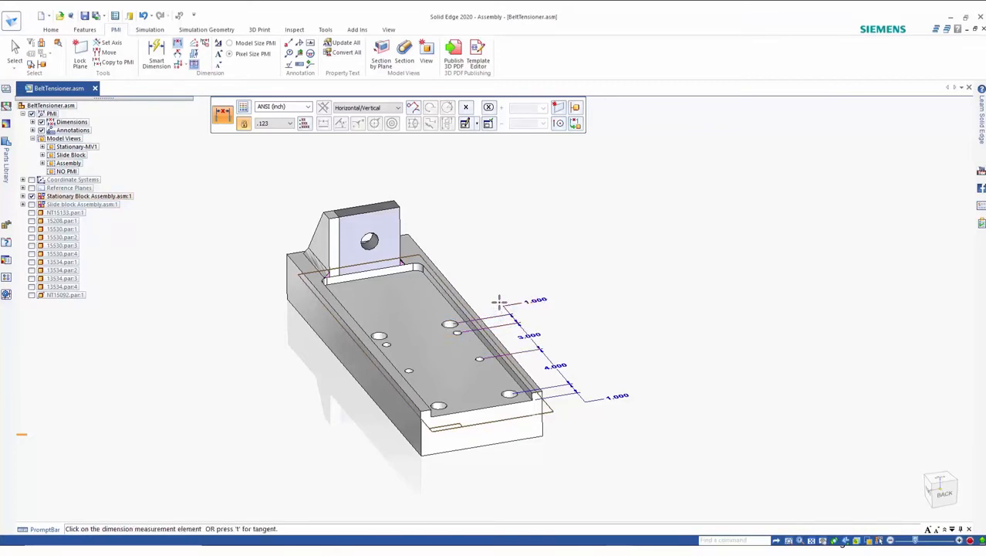
pyautogui.click(563, 110)
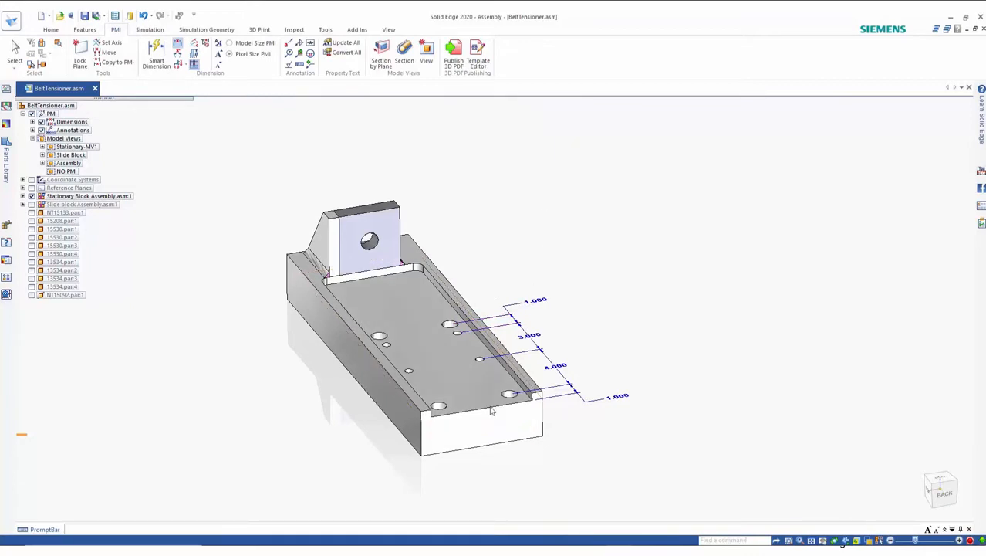
# Step: Dimension the overall width of the plate's end and the width of its inner pocket with Smart Dimension
pyautogui.click(483, 436)
pyautogui.moveTo(626, 444); pyautogui.dragTo(599, 443, button='right')
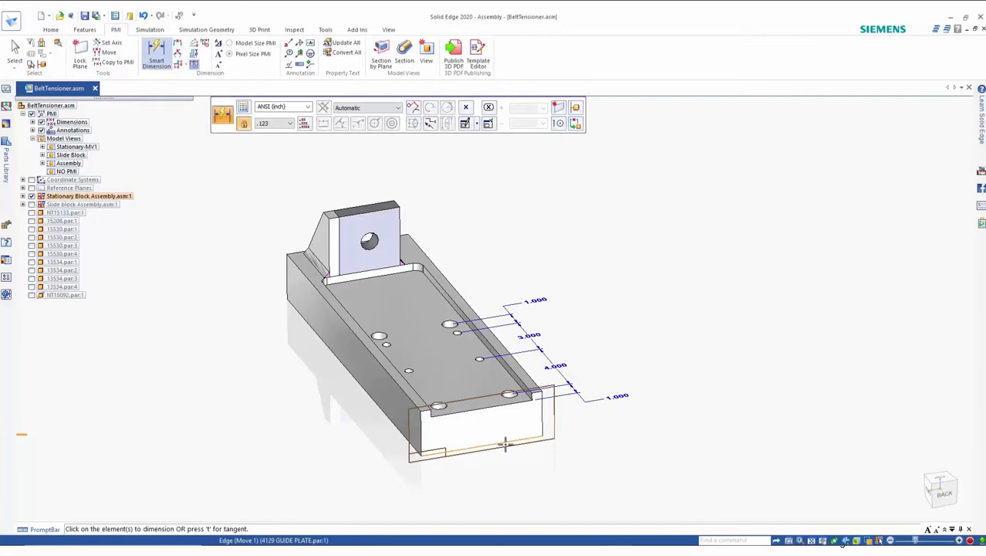
pyautogui.click(518, 450)
pyautogui.click(520, 476)
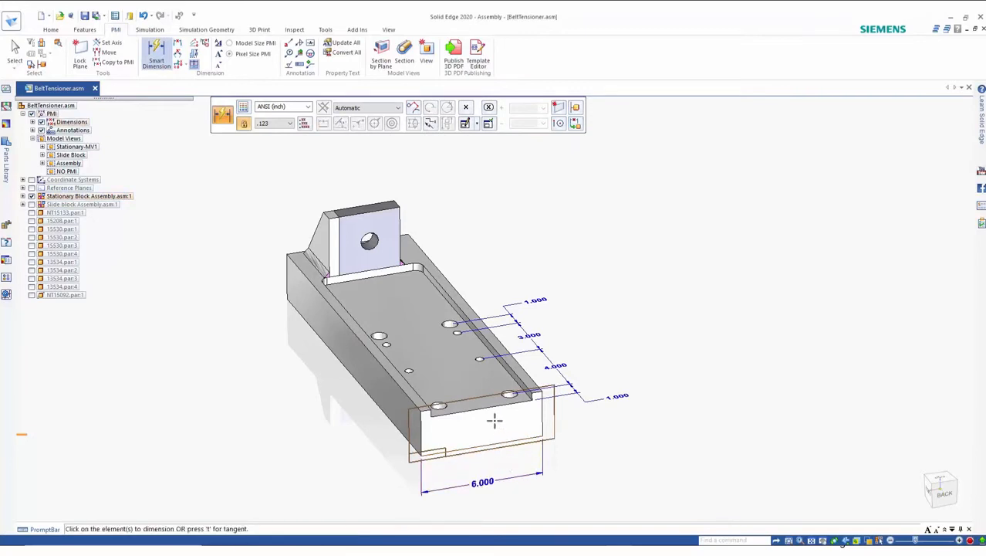
pyautogui.click(492, 411)
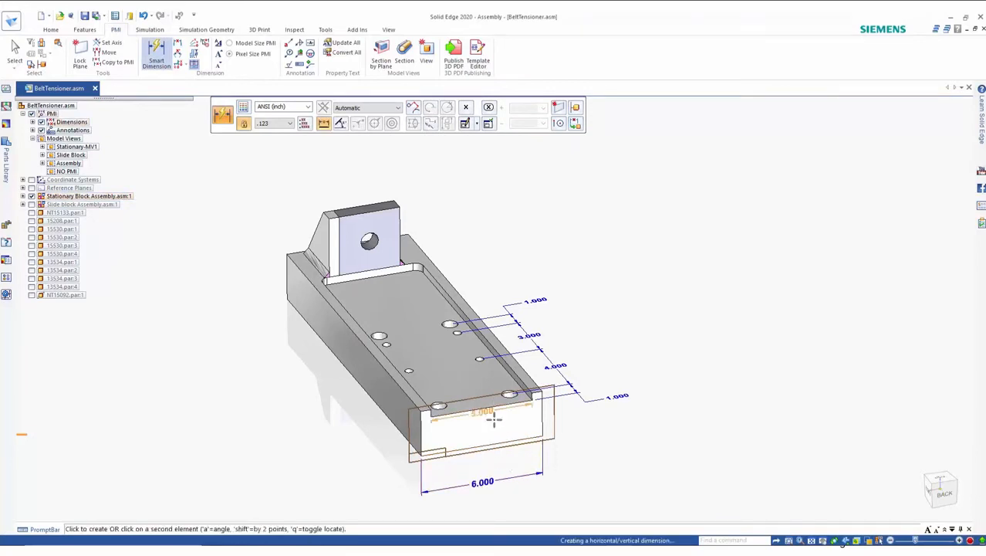
pyautogui.click(503, 460)
# Step: Dimension the overall height from the plate's bottom edge to the top of the guide block
pyautogui.moveTo(619, 440); pyautogui.dragTo(576, 439, button='right')
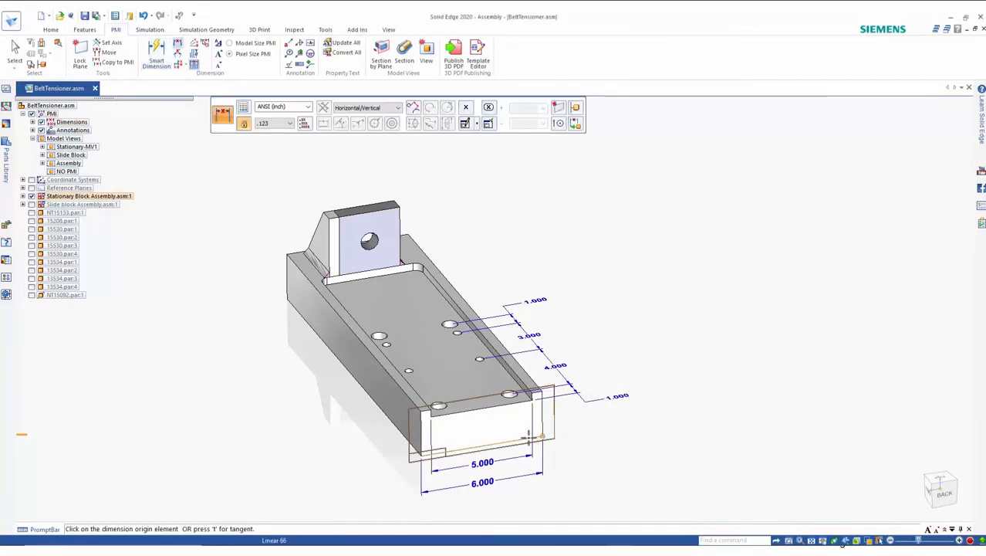
pyautogui.click(529, 437)
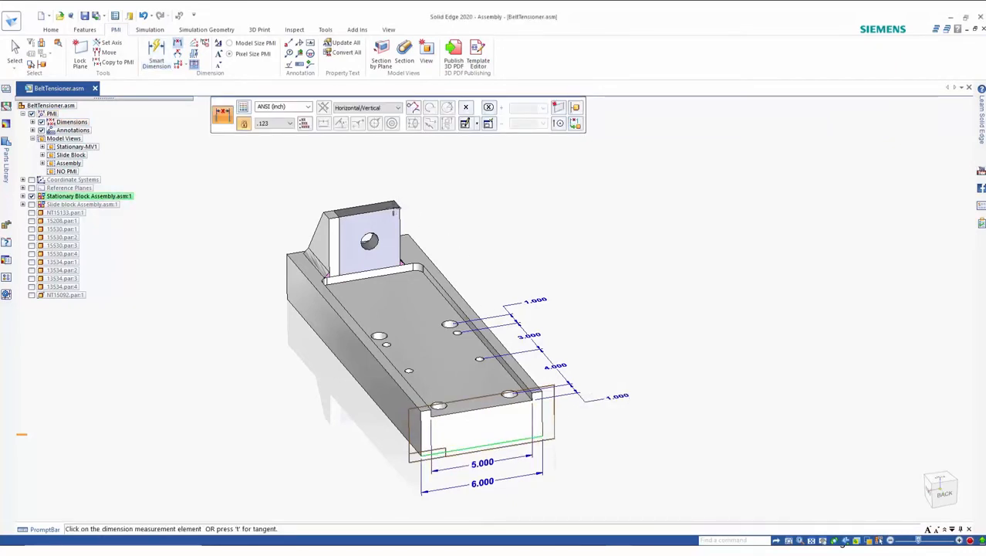
pyautogui.click(396, 208)
pyautogui.click(656, 345)
pyautogui.press('Escape')
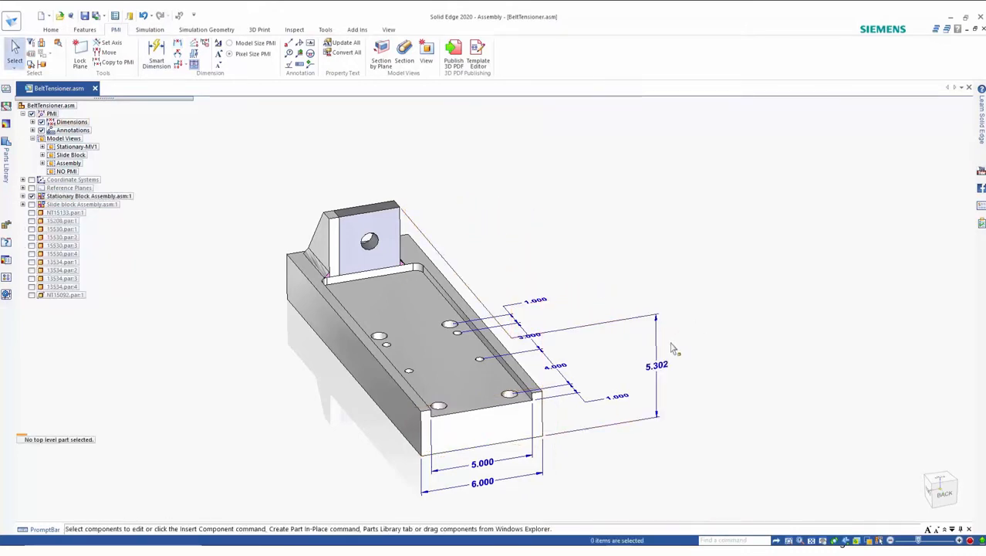
# Step: Move the 5.302 height dimension up beside the guide block
pyautogui.rightClick(656, 368)
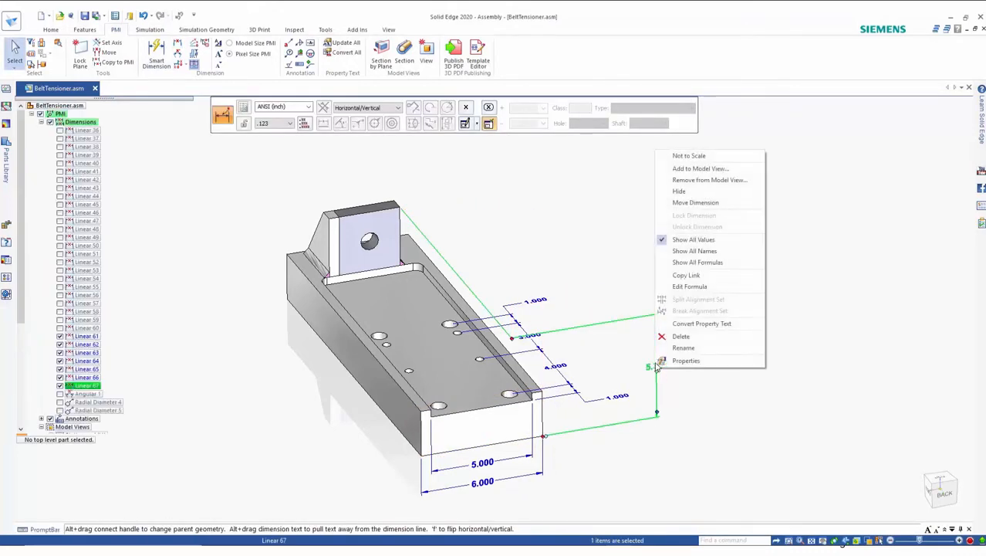
pyautogui.click(696, 204)
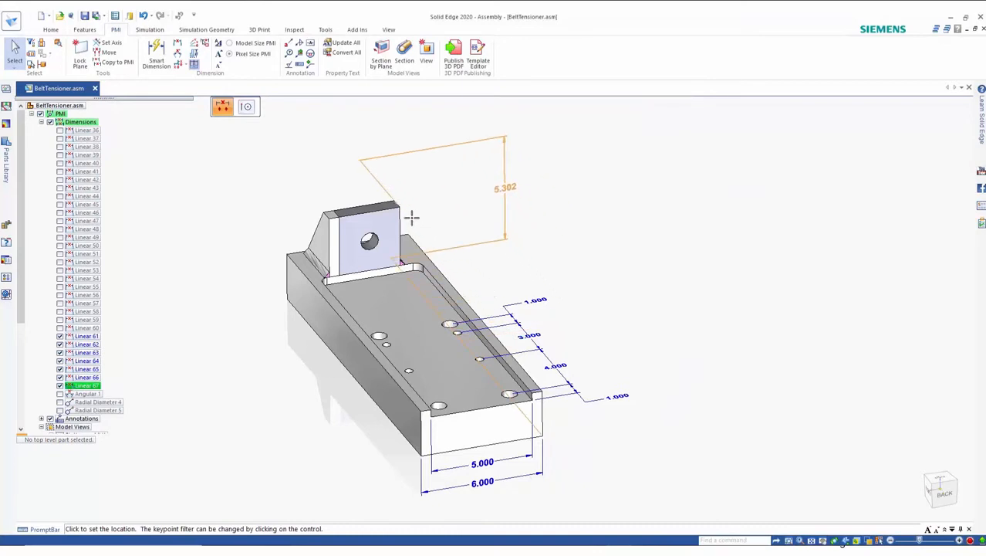
pyautogui.click(497, 246)
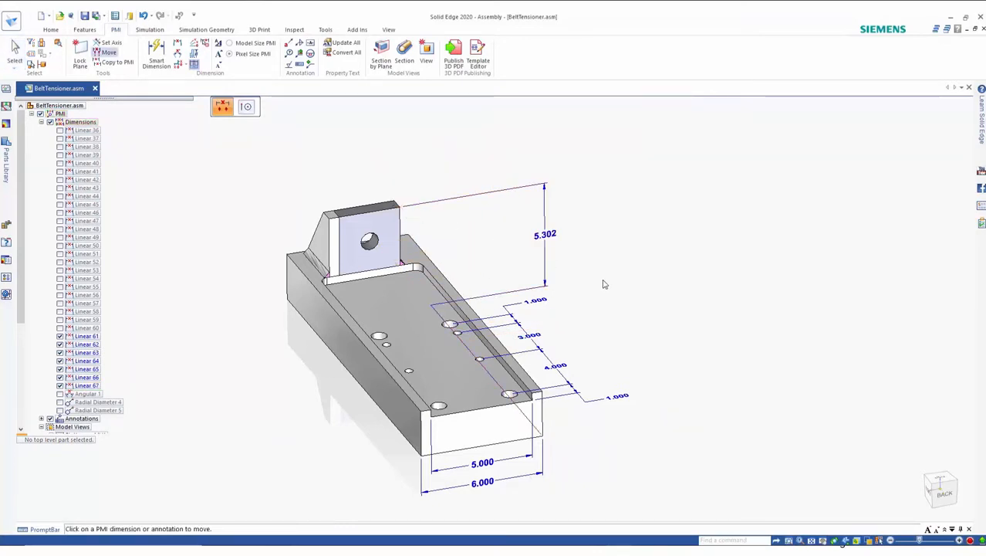
# Step: Add callouts labelling the guide block, the gusset and the guide plate
pyautogui.click(288, 43)
pyautogui.click(353, 209)
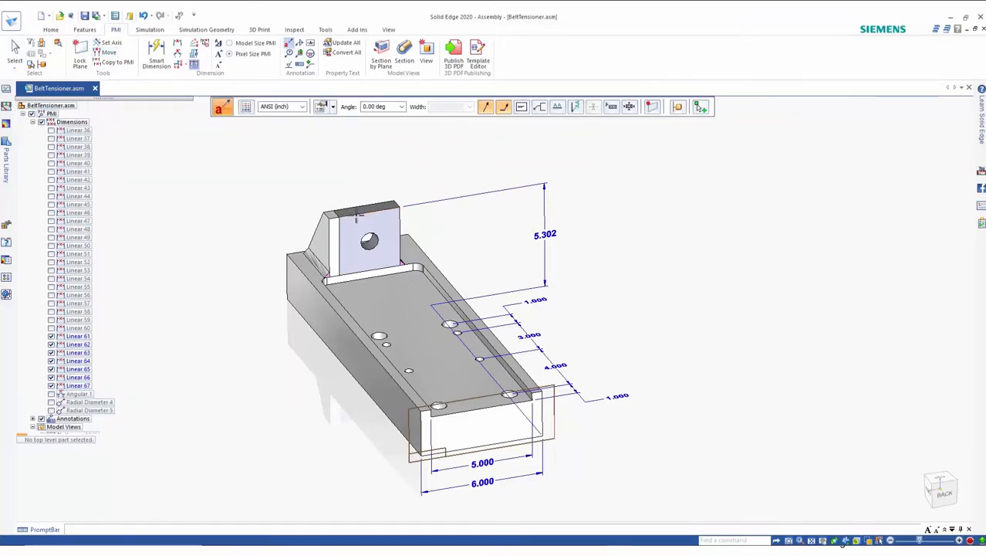
pyautogui.click(320, 171)
pyautogui.click(314, 226)
pyautogui.click(252, 250)
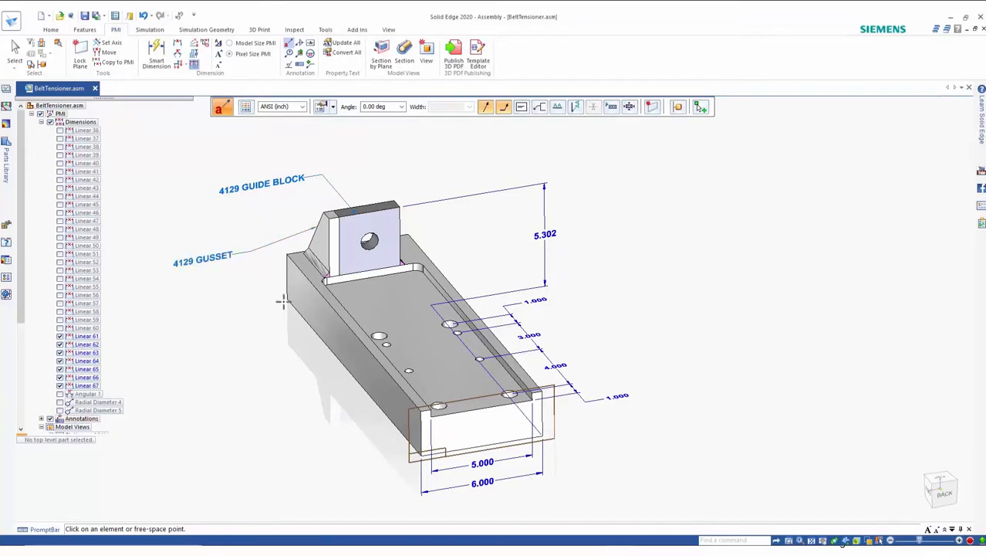
pyautogui.click(319, 341)
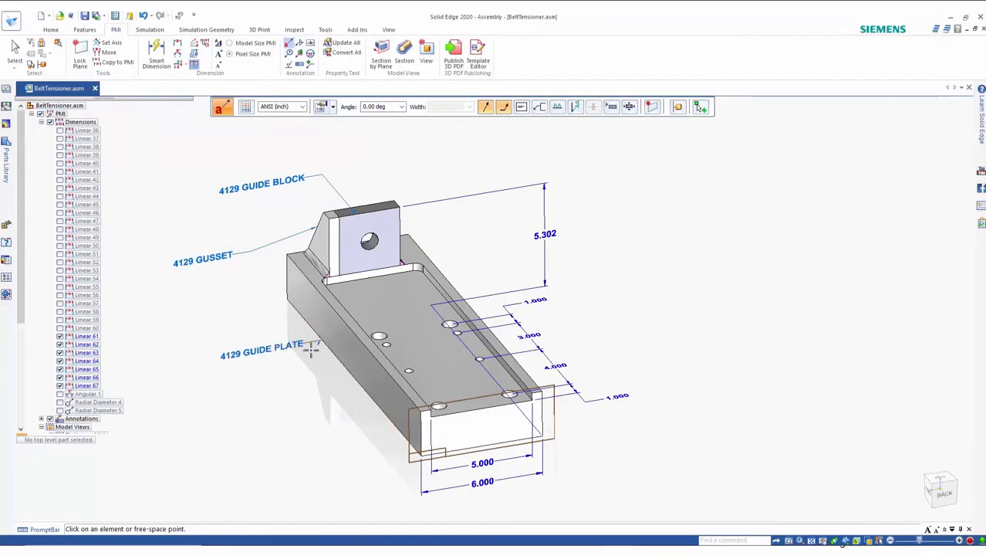
pyautogui.click(286, 388)
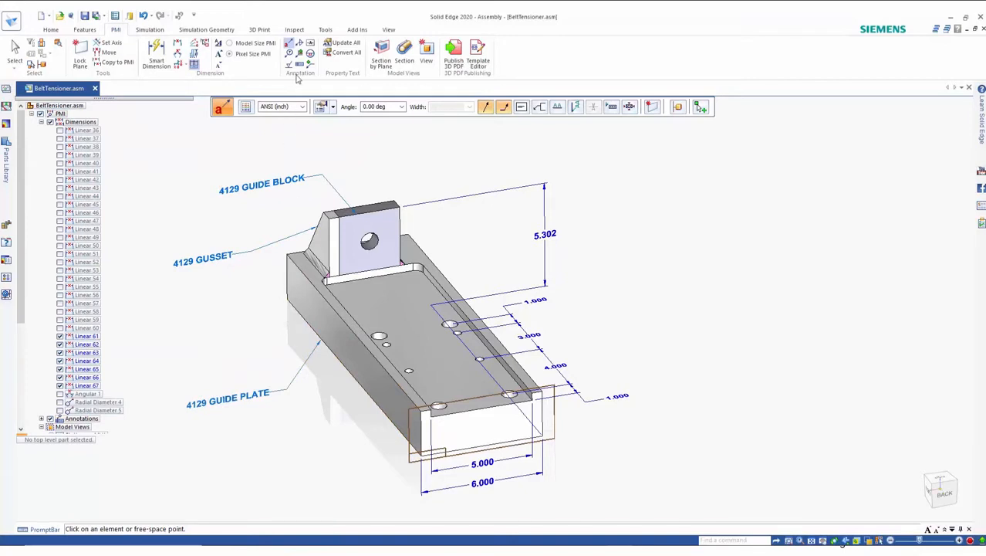
# Step: Add a weld symbol with .25 and 6.56 values to the fillet edge where the guide block meets the plate
pyautogui.click(300, 44)
pyautogui.click(300, 44)
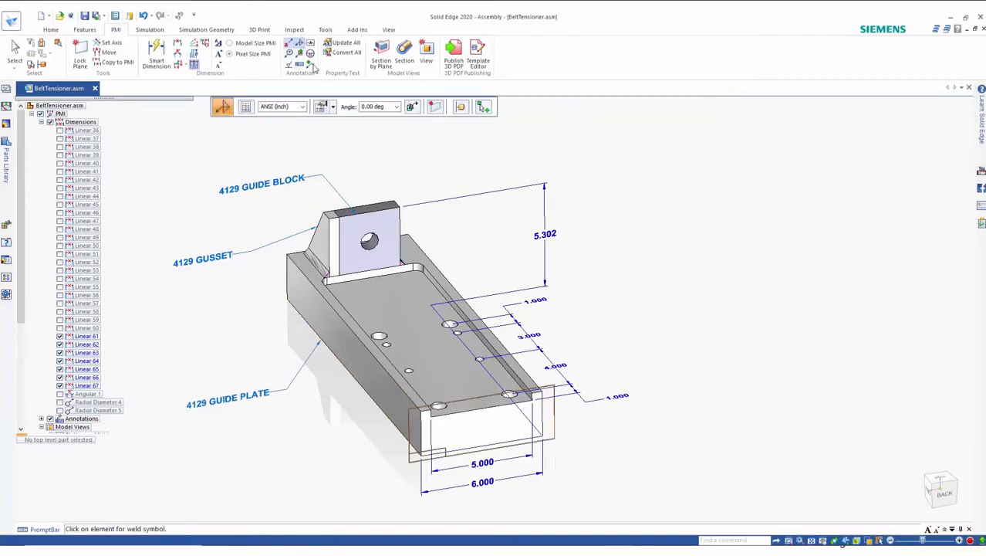
pyautogui.click(412, 111)
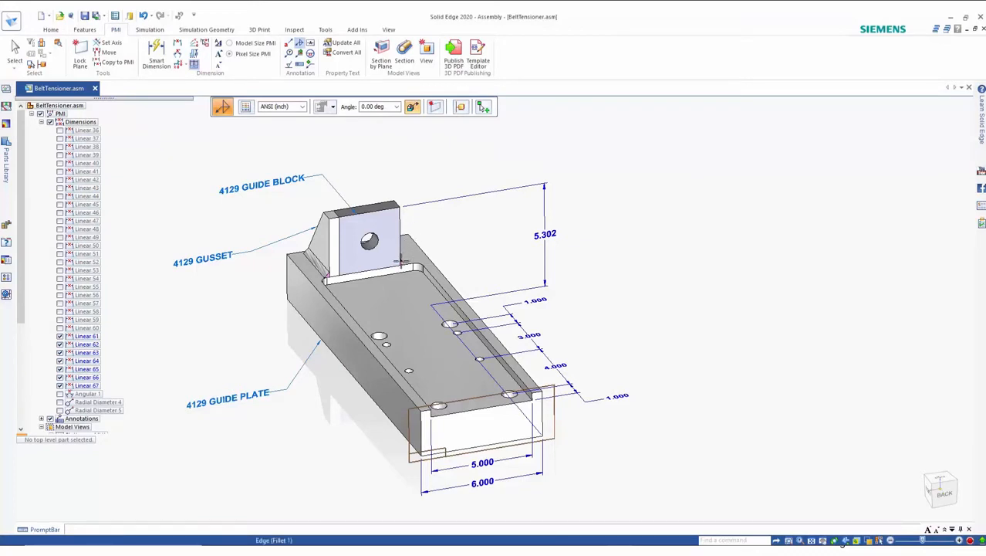
pyautogui.click(401, 261)
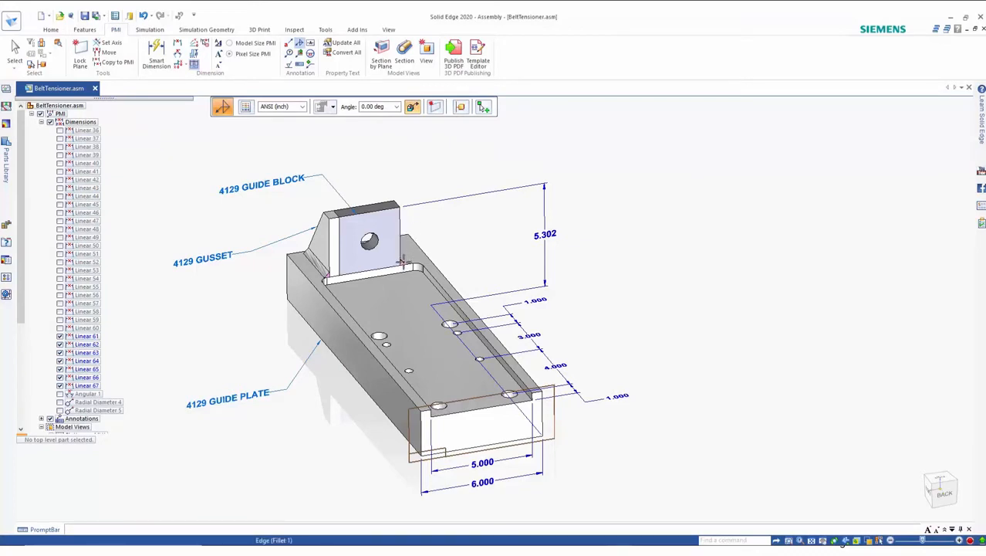
pyautogui.click(443, 229)
pyautogui.press('Escape')
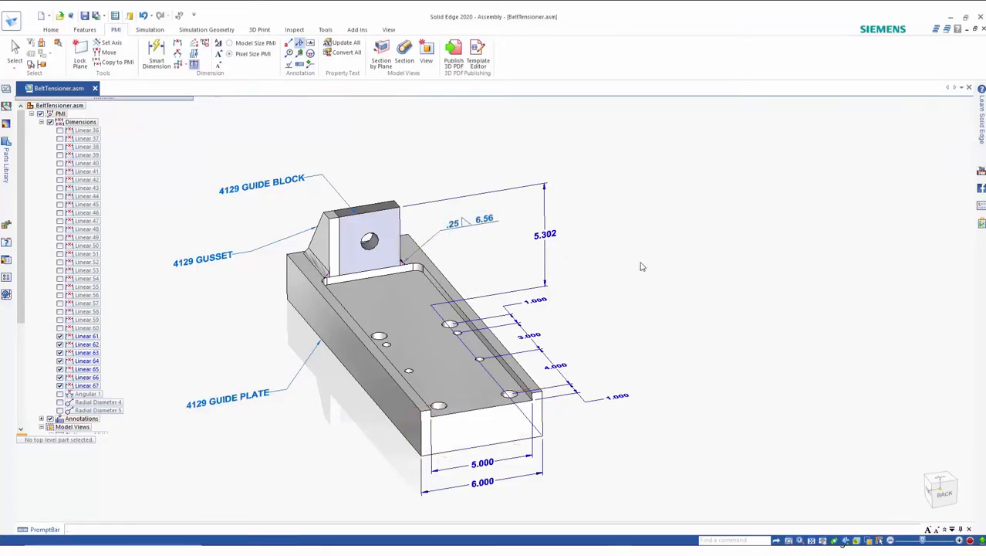
# Step: Create a model view named STATIONARY BLOCK ASSY from the current display with Shaded with Visible Edges render mode
pyautogui.scroll(-2, 673, 282)
pyautogui.scroll(1, 674, 282)
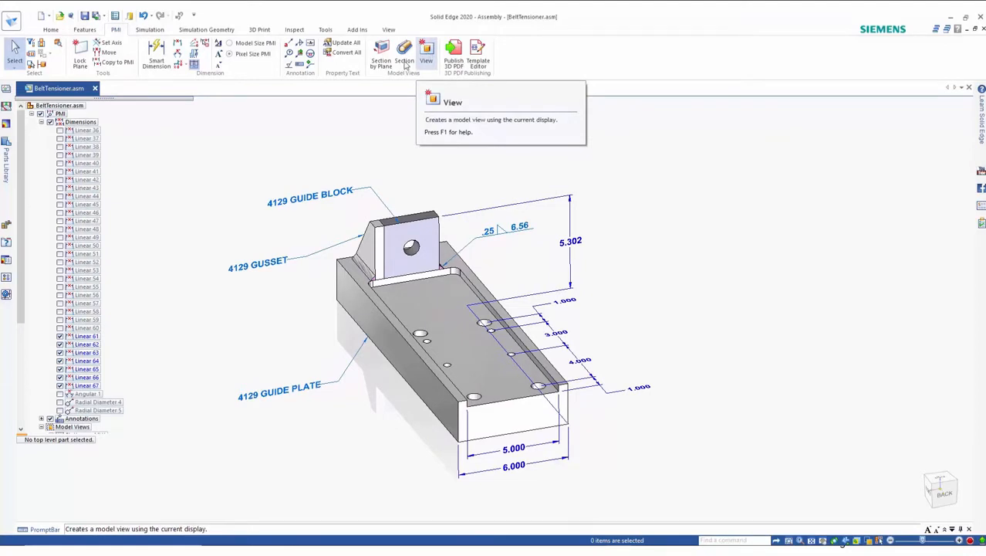
pyautogui.click(41, 123)
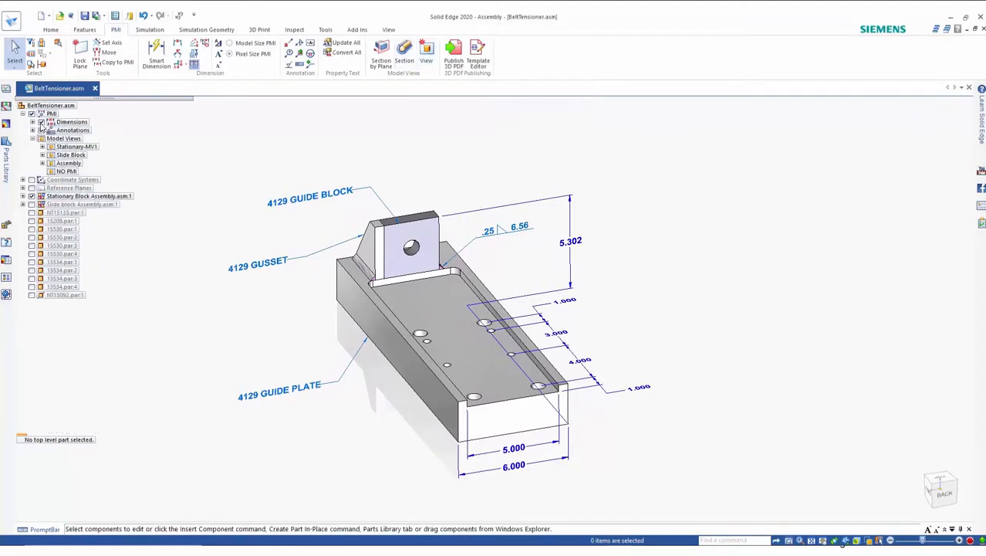
pyautogui.click(426, 56)
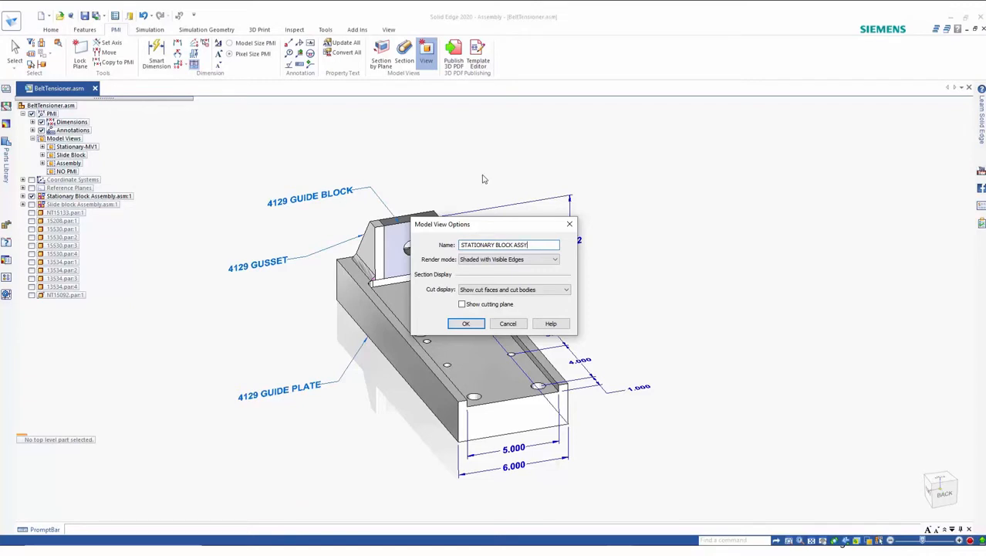
pyautogui.click(535, 260)
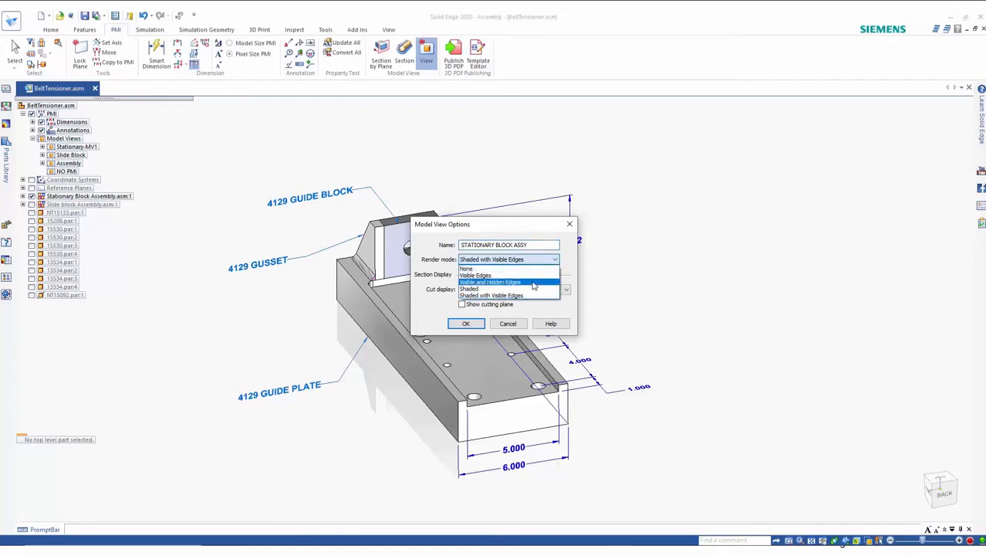
pyautogui.click(536, 261)
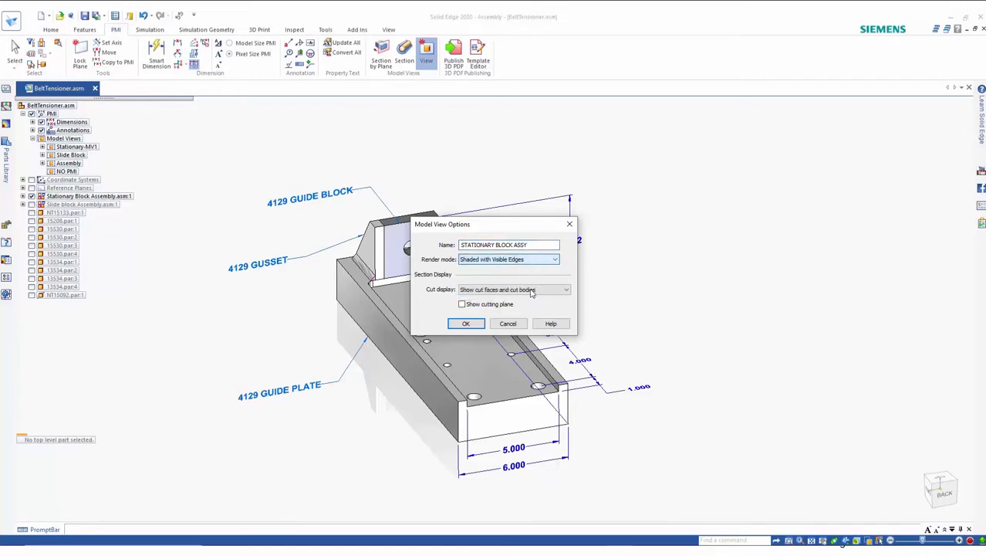
pyautogui.click(467, 324)
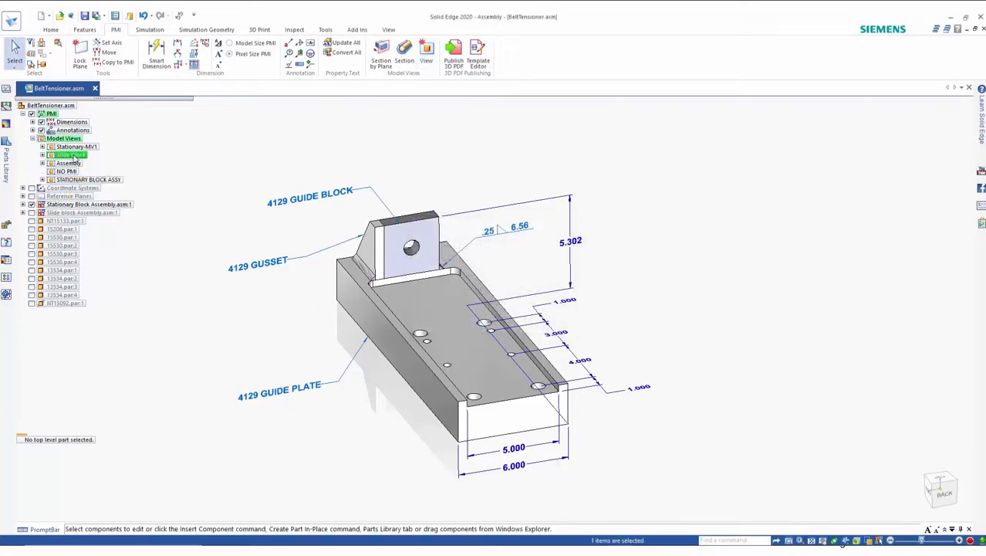
# Step: Apply the Slide Block model view and the STATIONARY BLOCK ASSY model view in turn to review them
pyautogui.rightClick(86, 156)
pyautogui.click(103, 162)
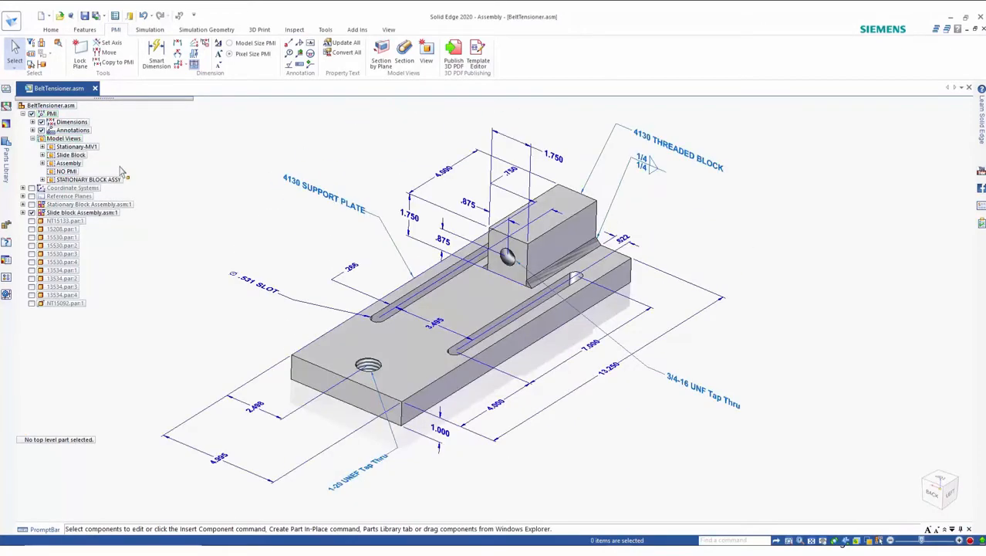
pyautogui.rightClick(95, 180)
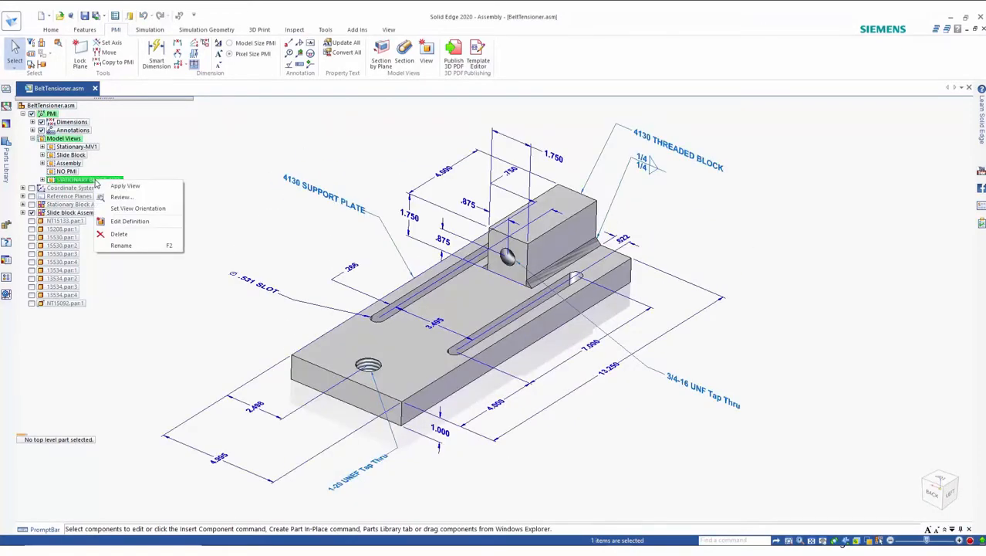
pyautogui.click(122, 186)
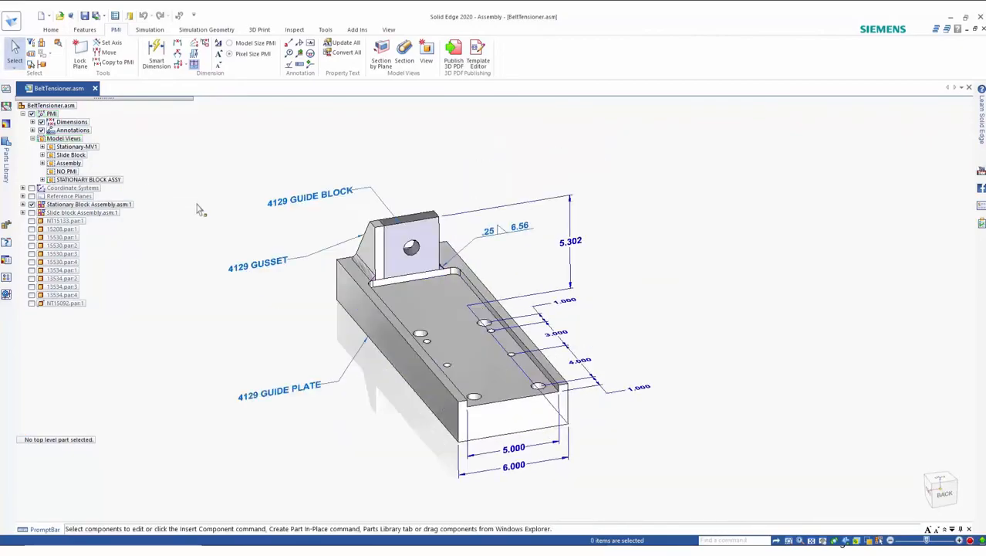
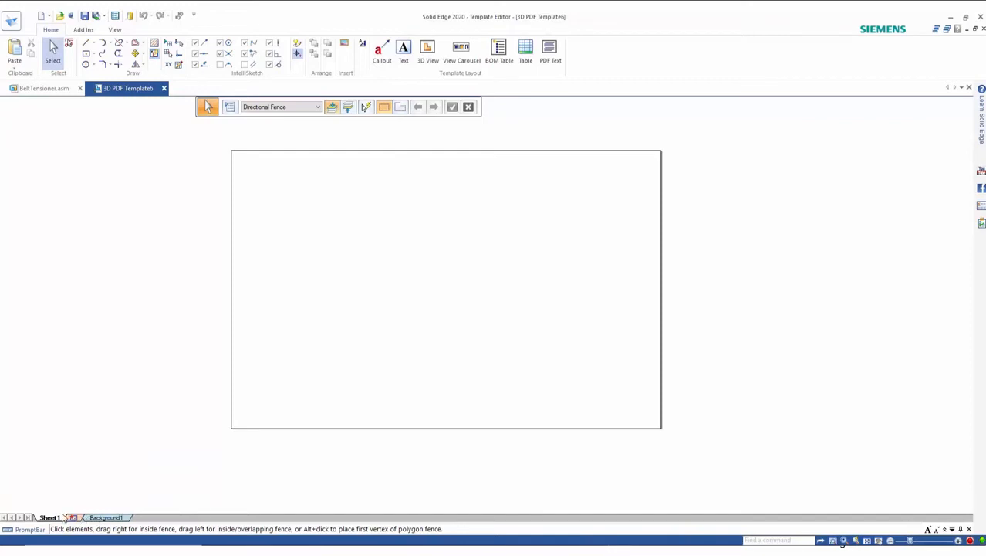
# Step: Insert the Siemens logo image from the MBD Templates Images folder onto the background sheet and place it in the lower-right corner
pyautogui.click(104, 518)
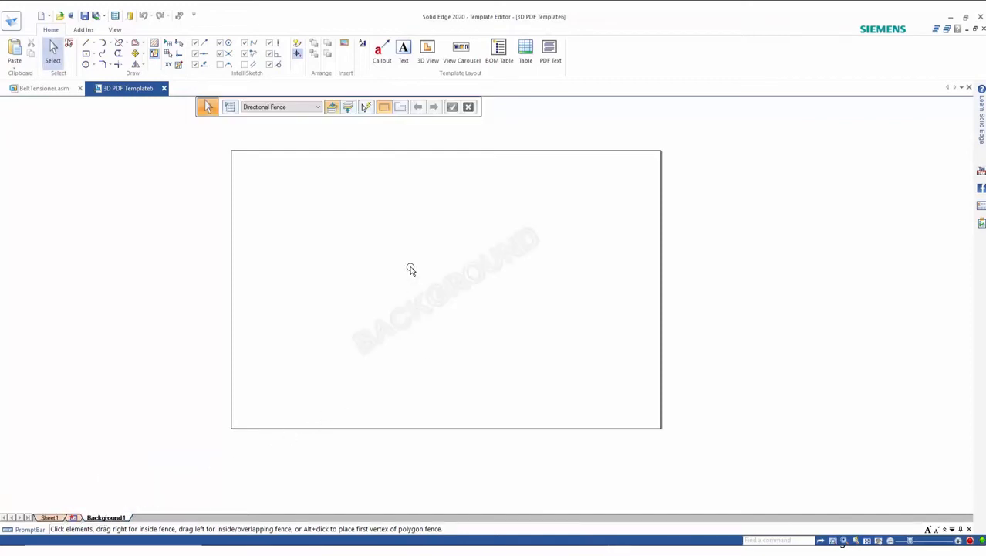
pyautogui.click(345, 46)
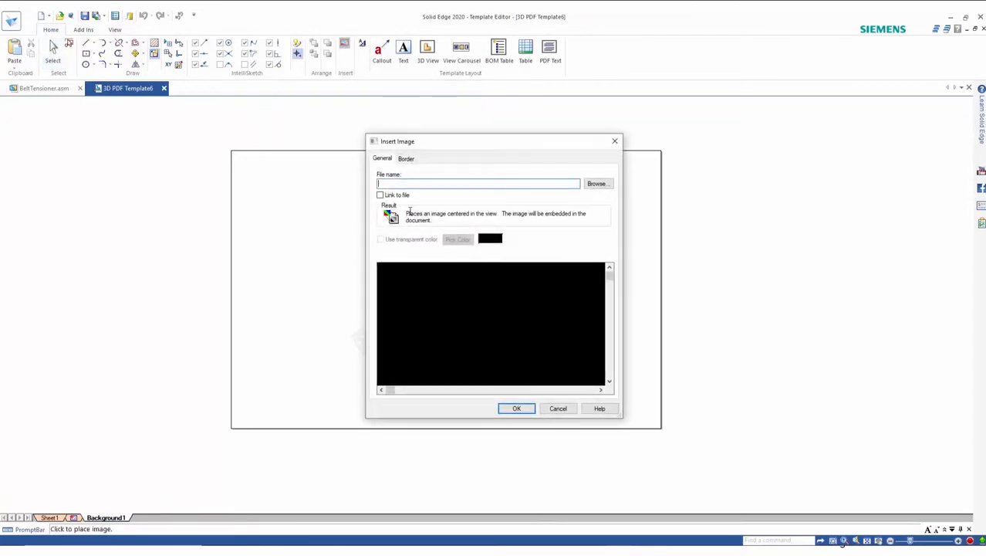
pyautogui.click(596, 184)
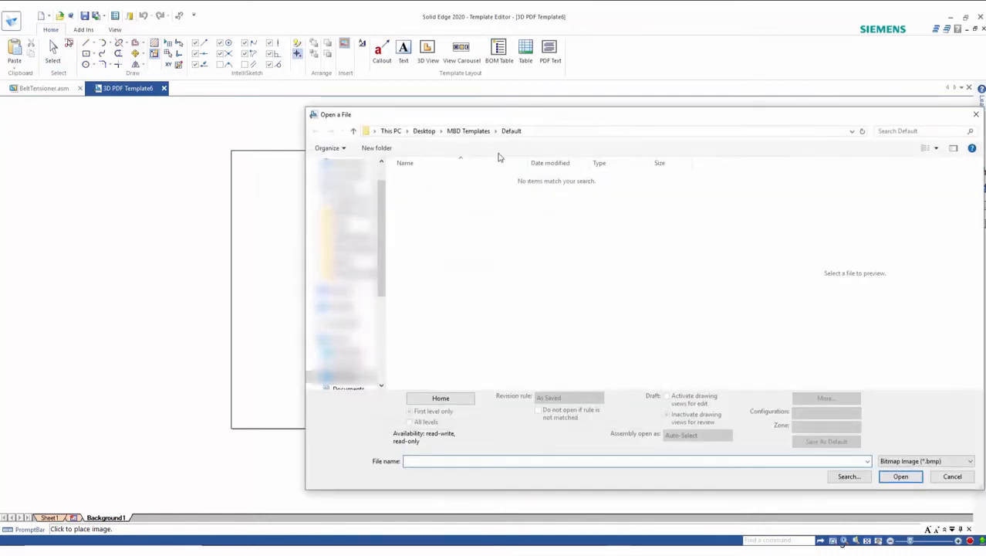
pyautogui.click(468, 133)
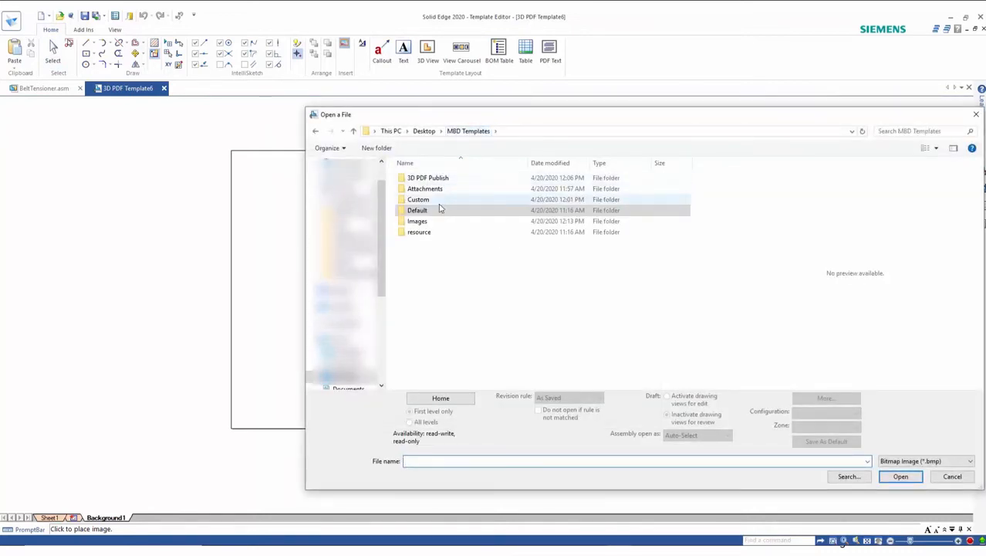
pyautogui.doubleClick(419, 222)
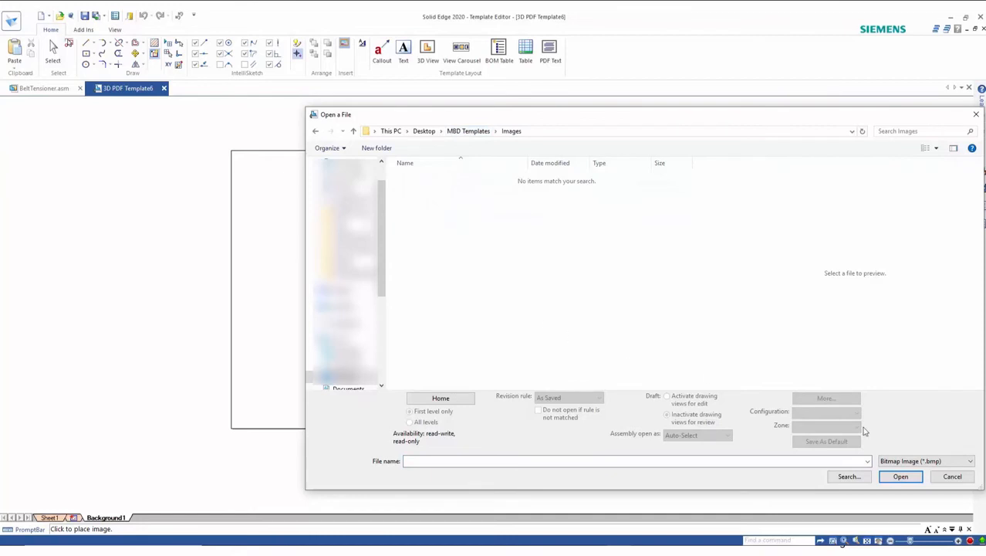
pyautogui.click(926, 461)
pyautogui.click(922, 500)
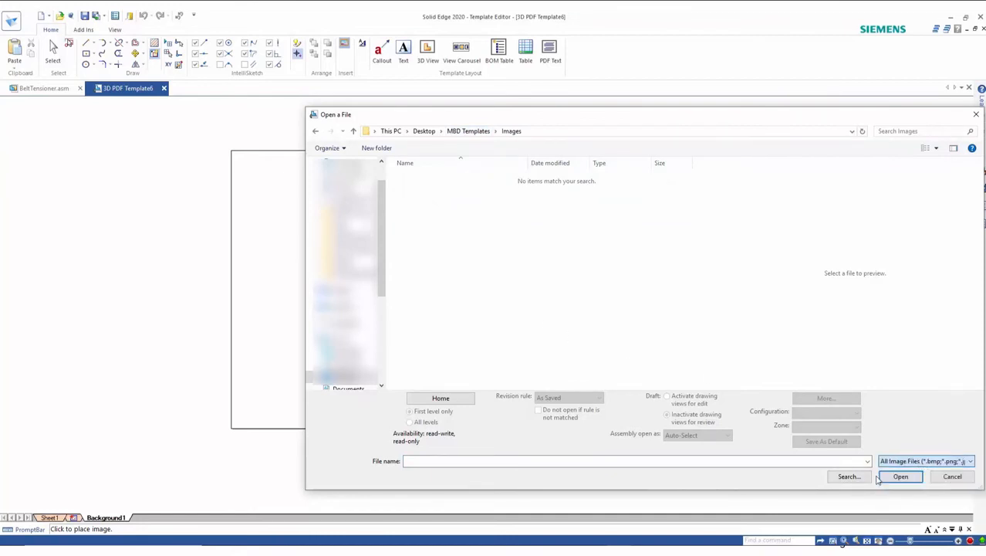
pyautogui.click(434, 244)
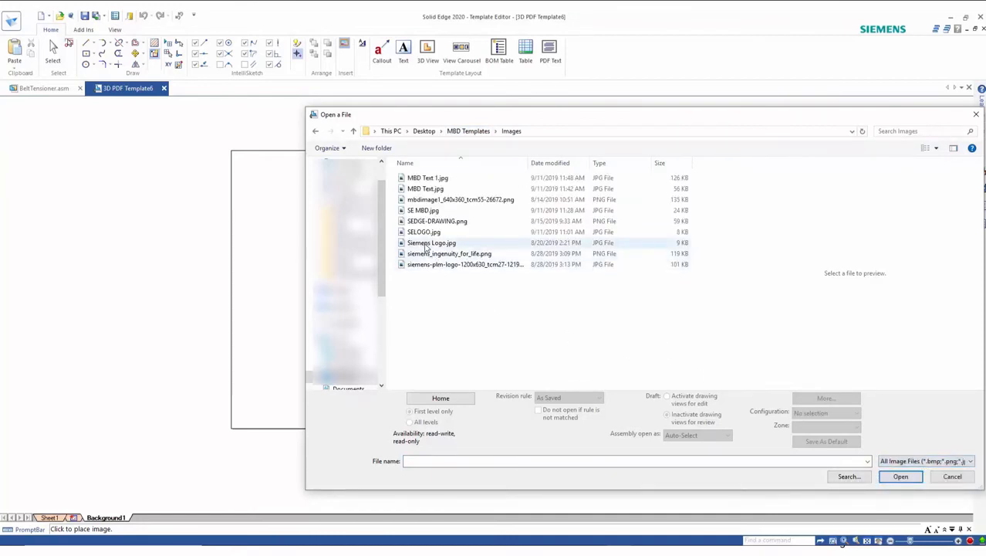
pyautogui.click(901, 476)
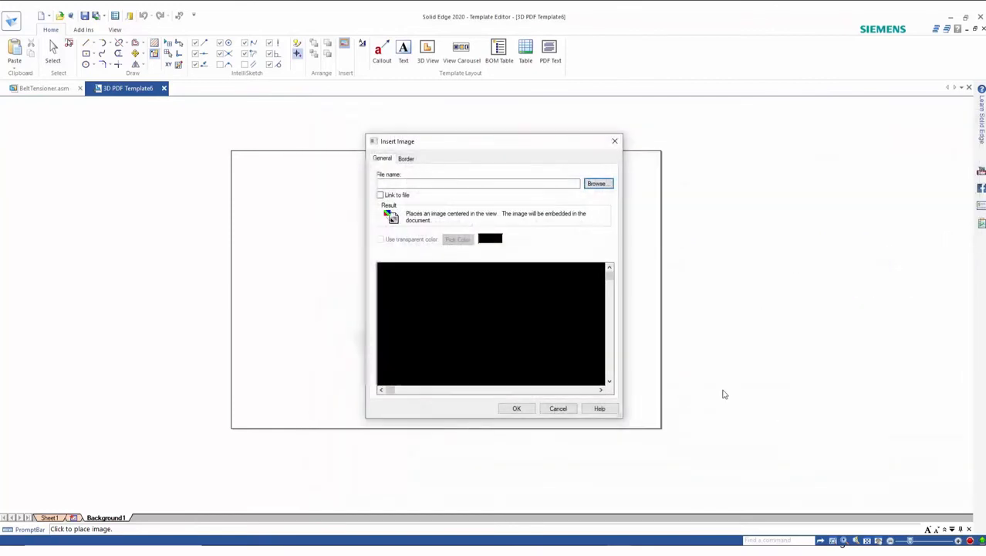
pyautogui.click(516, 408)
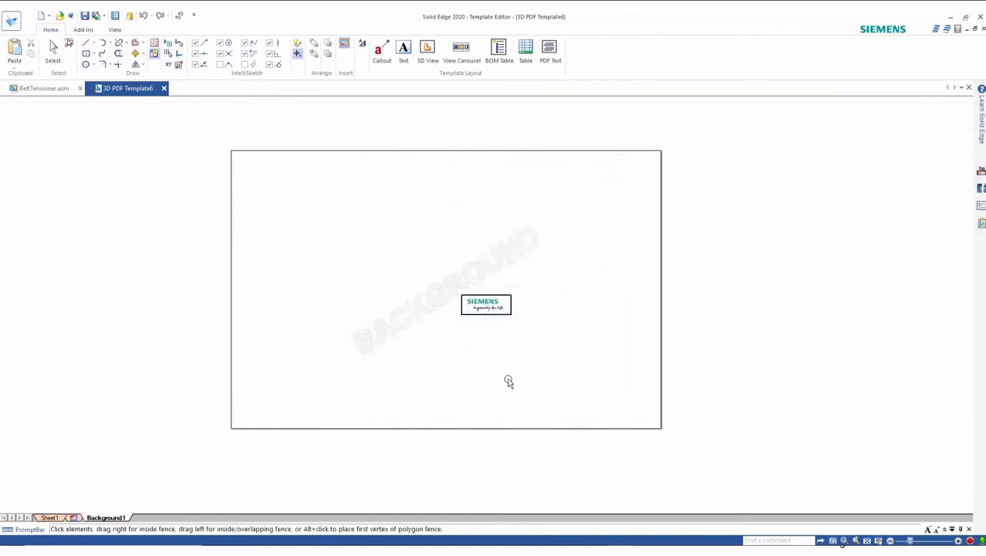
pyautogui.moveTo(512, 315); pyautogui.dragTo(634, 417)
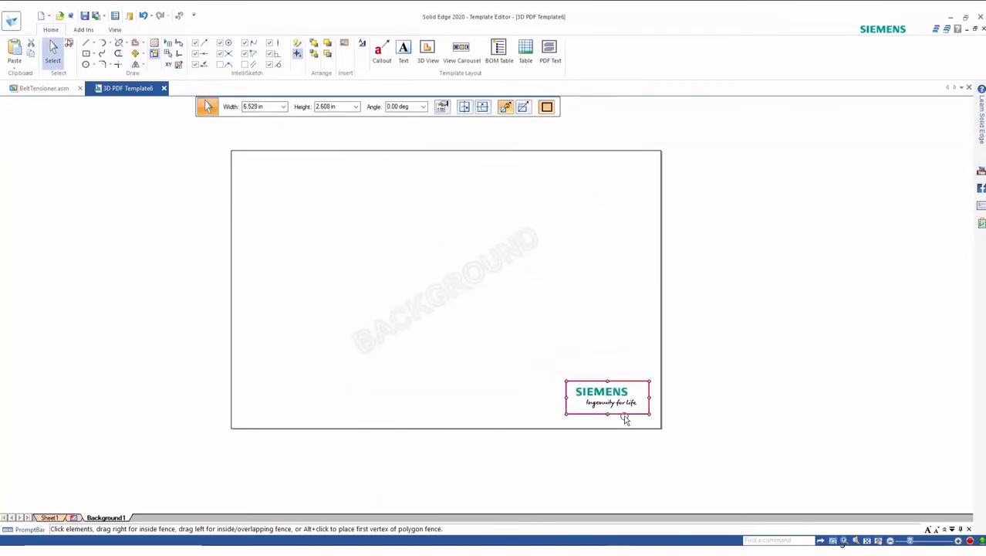
pyautogui.click(532, 417)
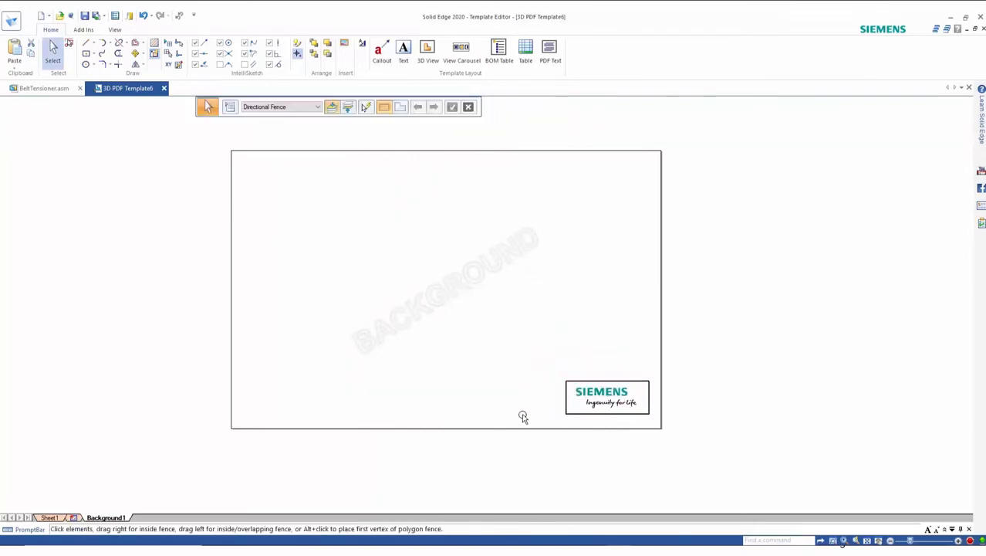
# Step: Set Sheet1 to use Background1 as its background sheet
pyautogui.rightClick(52, 520)
pyautogui.click(83, 510)
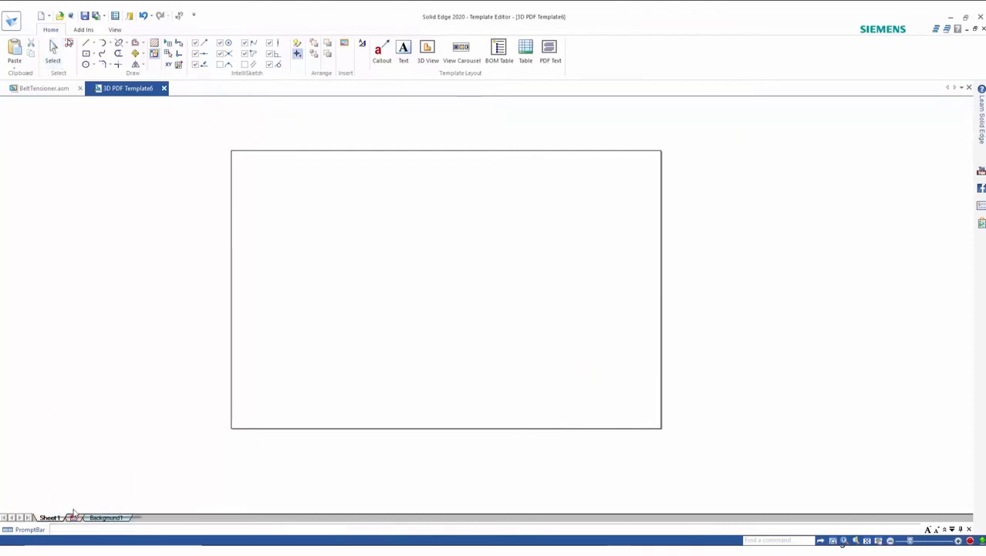
pyautogui.click(464, 236)
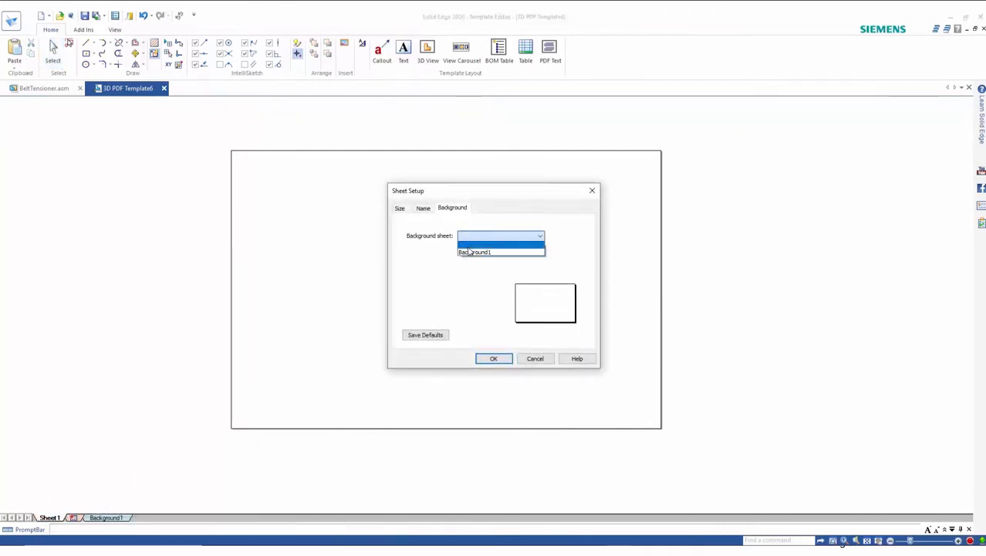
pyautogui.click(467, 254)
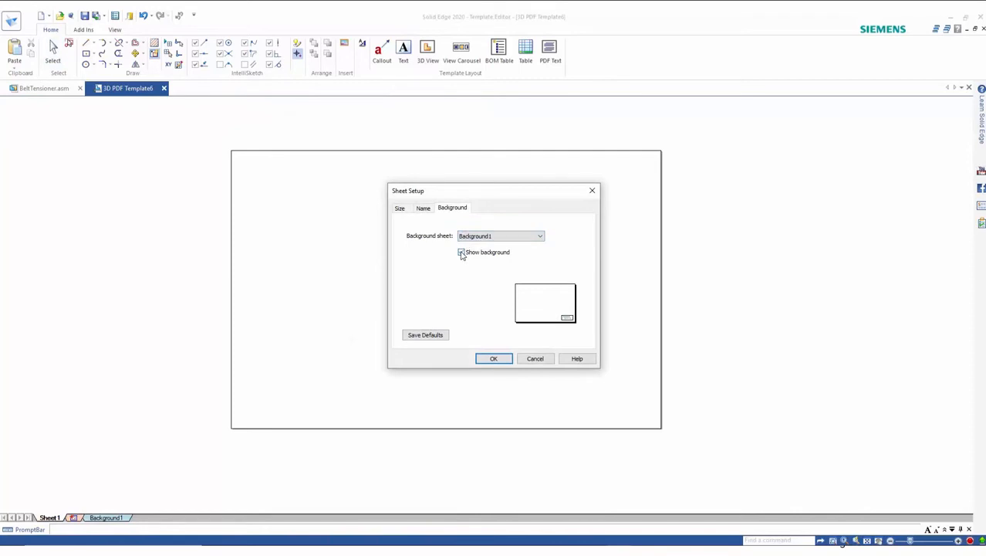
pyautogui.click(493, 358)
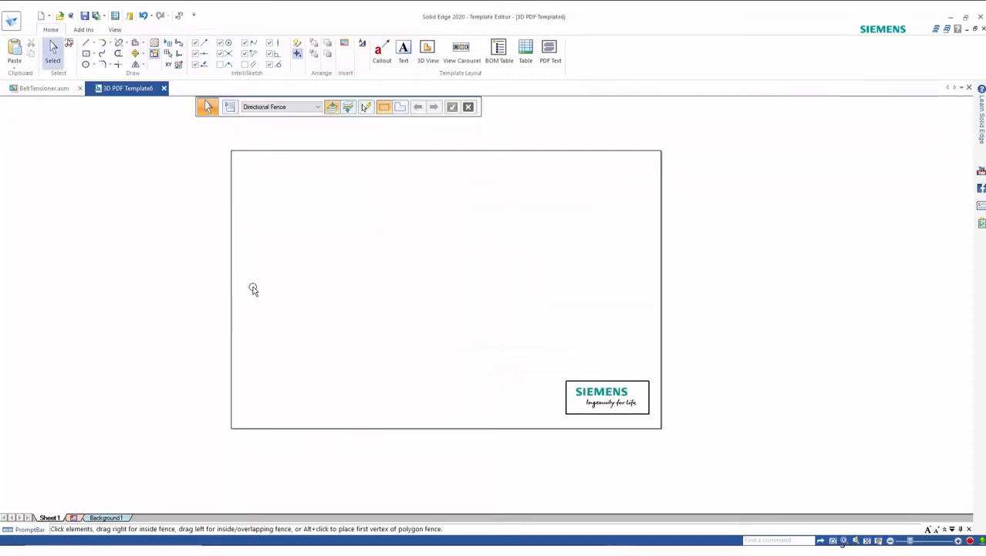
# Step: Place a 3D View placeholder in the sheet's upper-left area and widen it
pyautogui.click(428, 51)
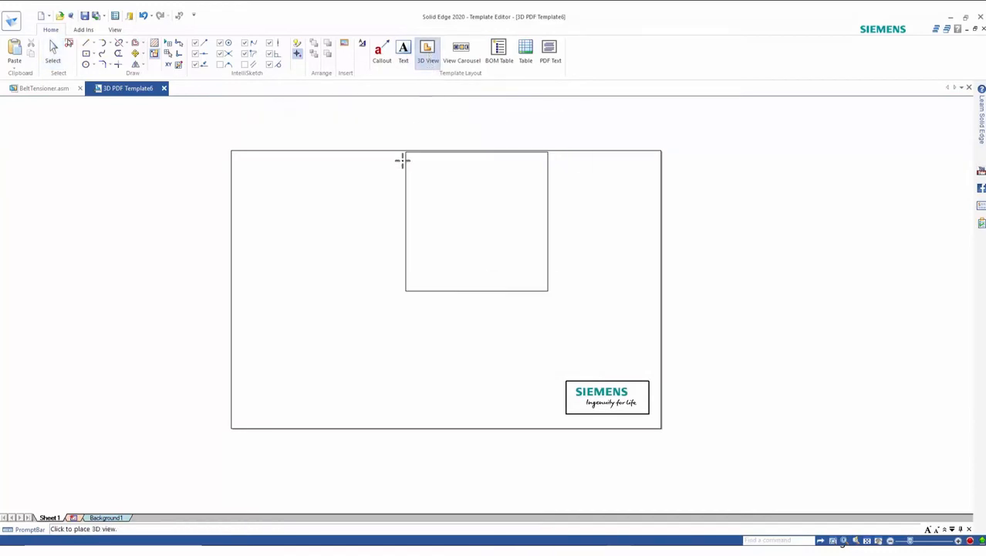
pyautogui.click(246, 163)
pyautogui.click(372, 302)
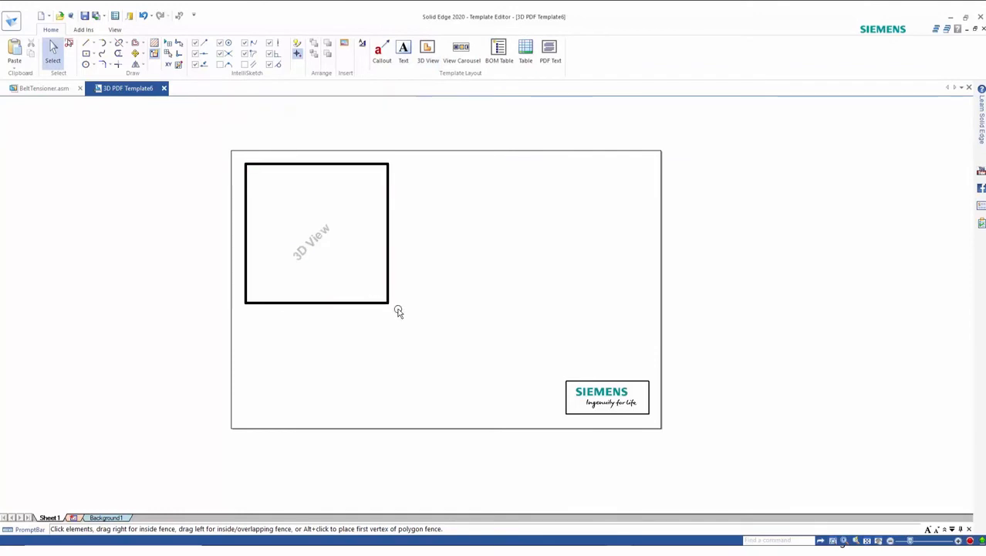
pyautogui.moveTo(389, 302); pyautogui.dragTo(463, 311)
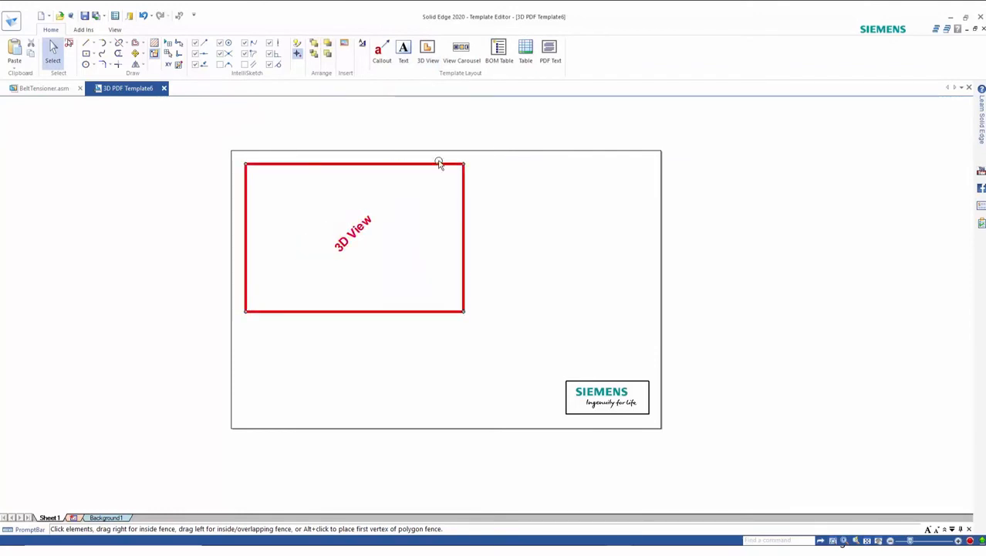
# Step: Place a View Carousel placeholder below the 3D view
pyautogui.click(462, 54)
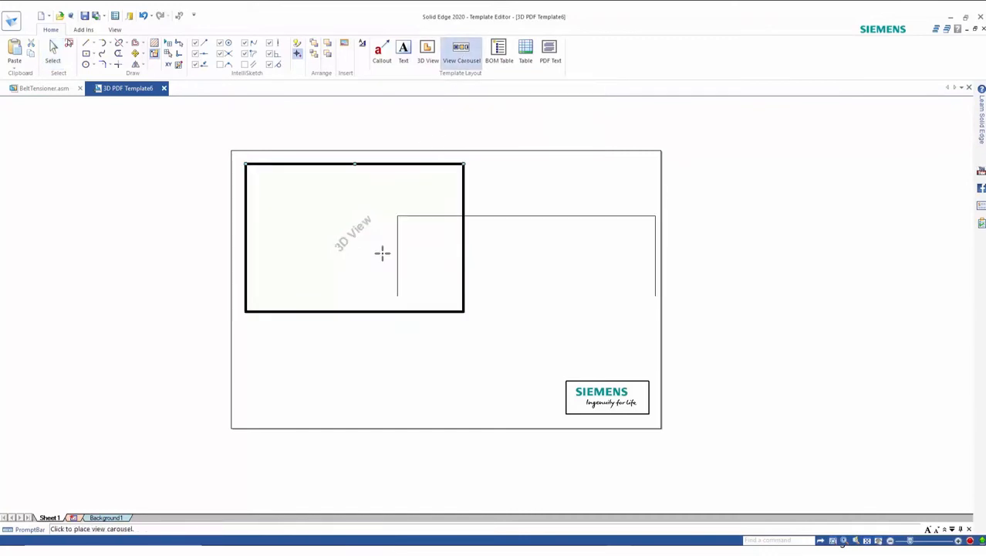
pyautogui.click(246, 330)
# Step: Place a BOM Table placeholder to the right of the 3D view and shrink its lower-right corner slightly
pyautogui.click(496, 59)
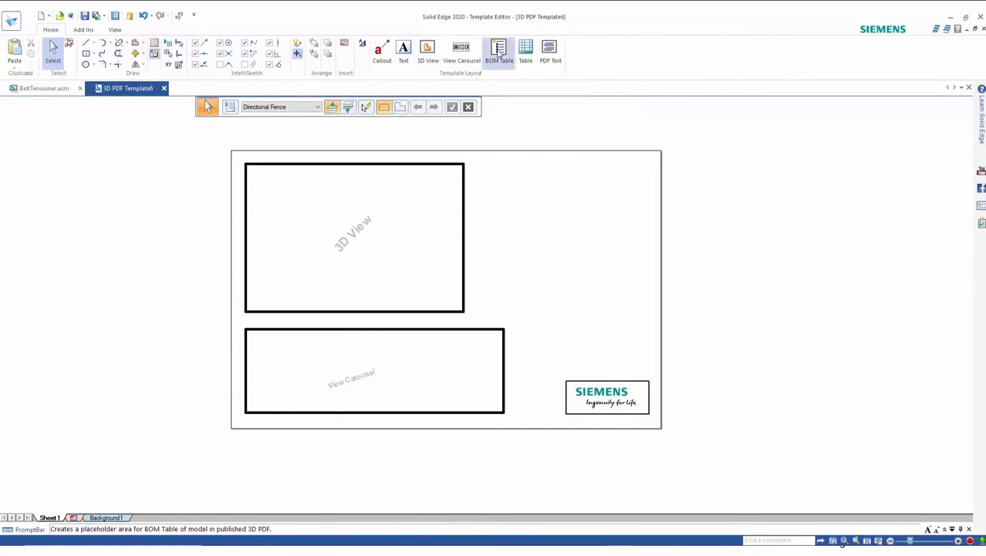
pyautogui.click(468, 157)
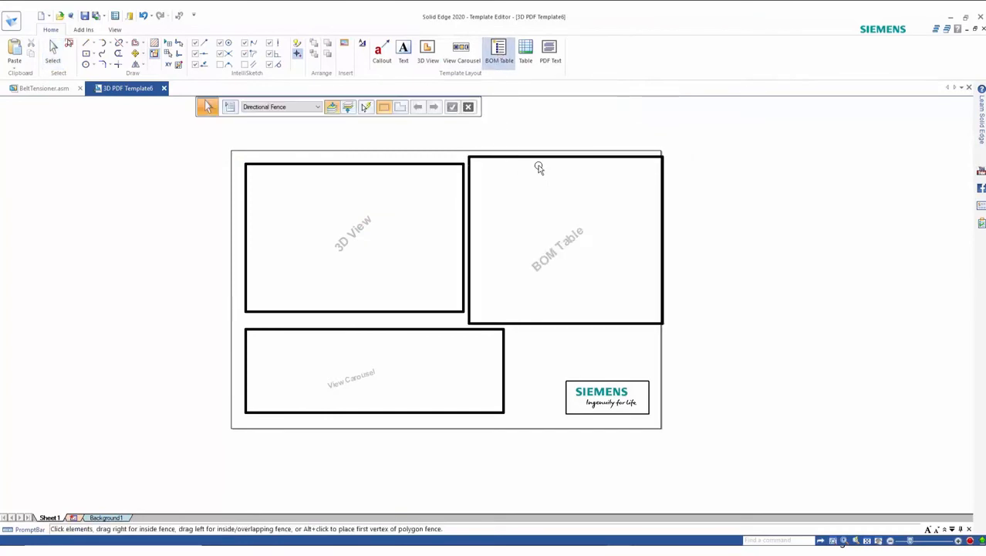
pyautogui.click(618, 161)
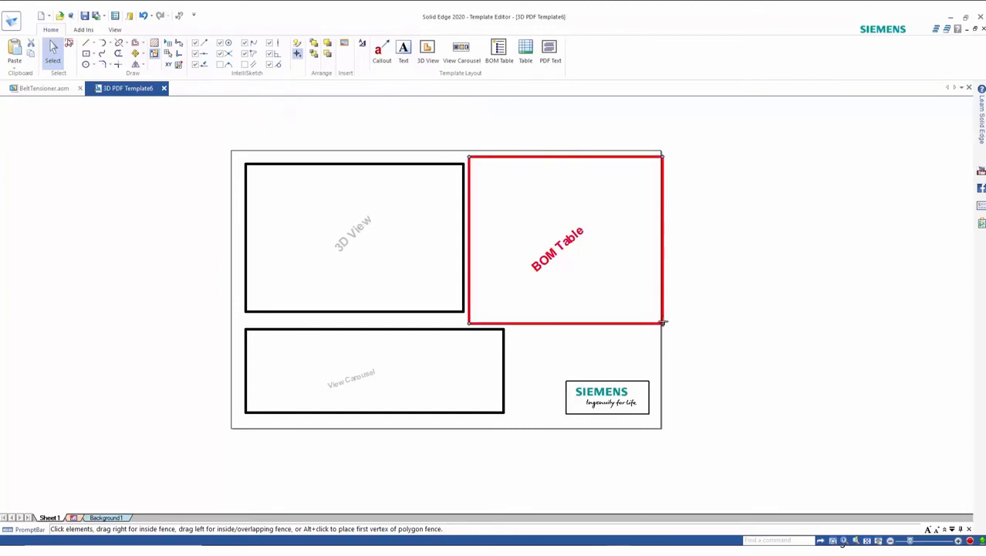
pyautogui.moveTo(663, 323); pyautogui.dragTo(649, 320)
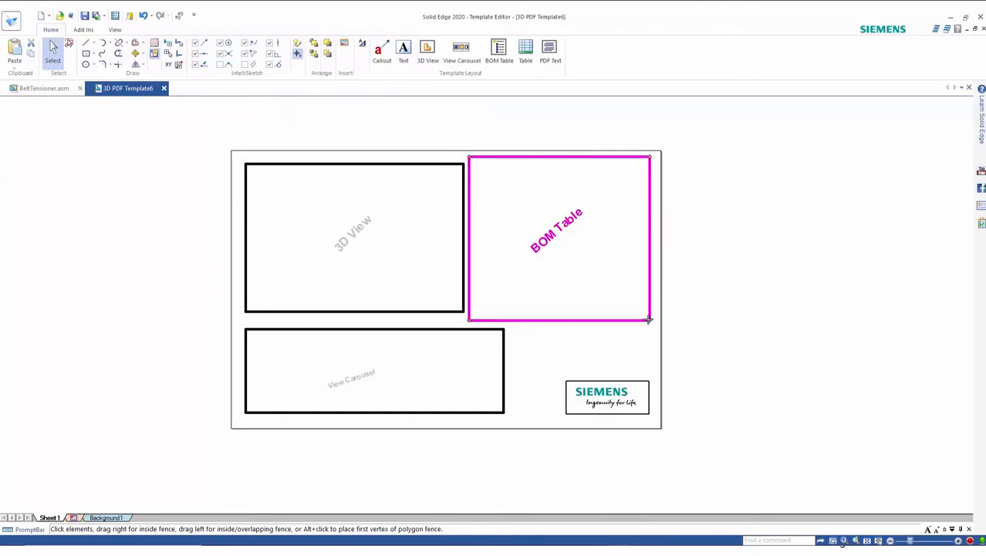
# Step: Place a PDF Text placeholder above the logo, then reposition it and widen it leftward
pyautogui.click(549, 51)
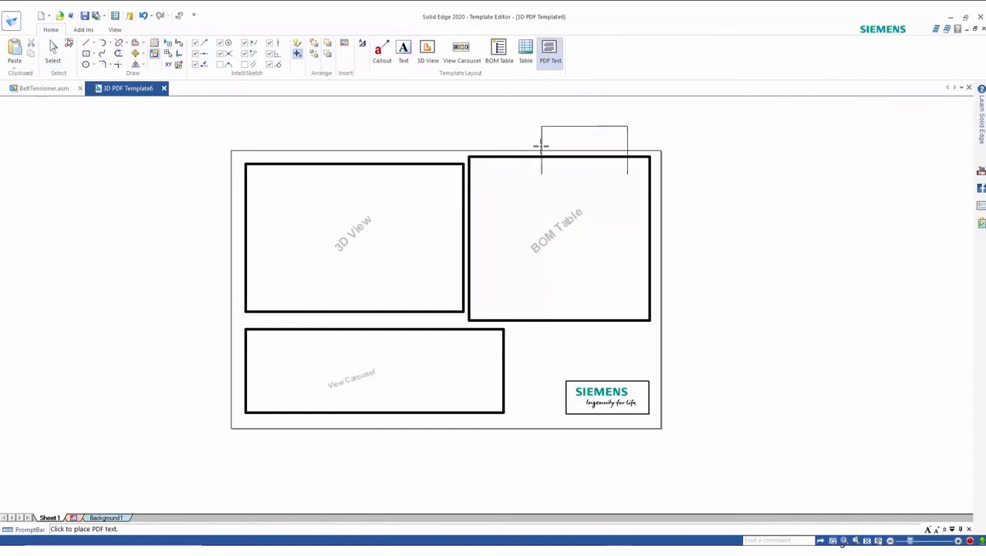
pyautogui.click(532, 325)
pyautogui.press('Escape')
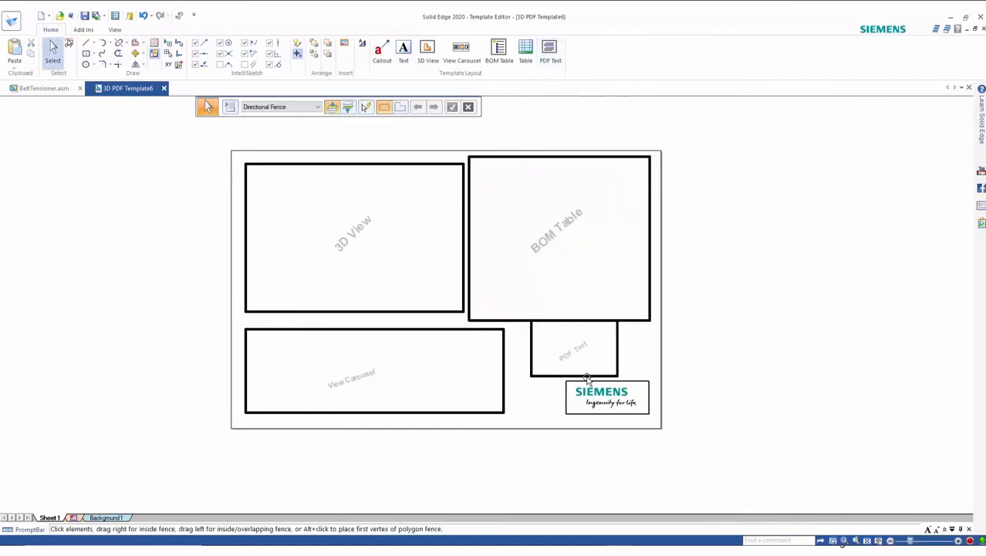
pyautogui.click(538, 332)
pyautogui.moveTo(531, 320); pyautogui.dragTo(540, 328)
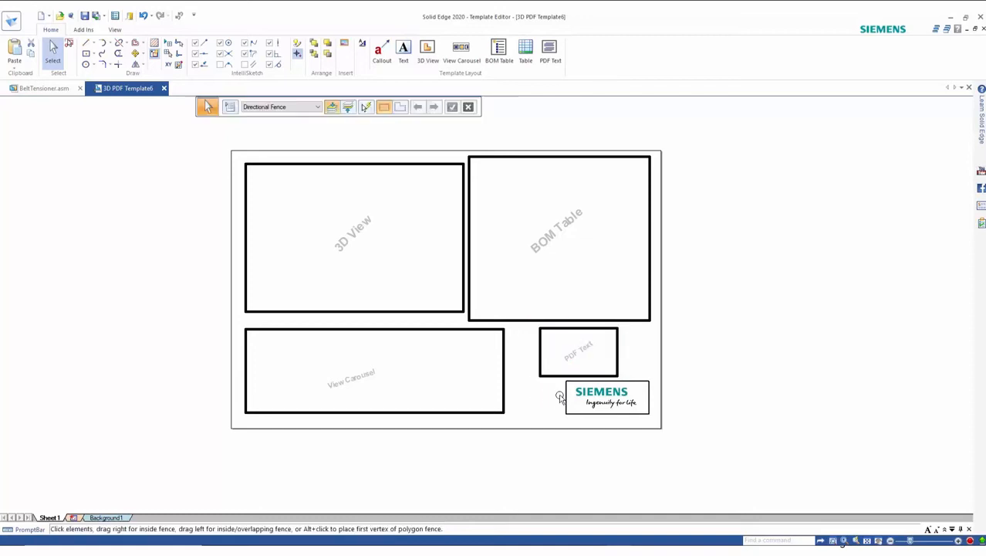
pyautogui.moveTo(553, 376); pyautogui.dragTo(527, 375)
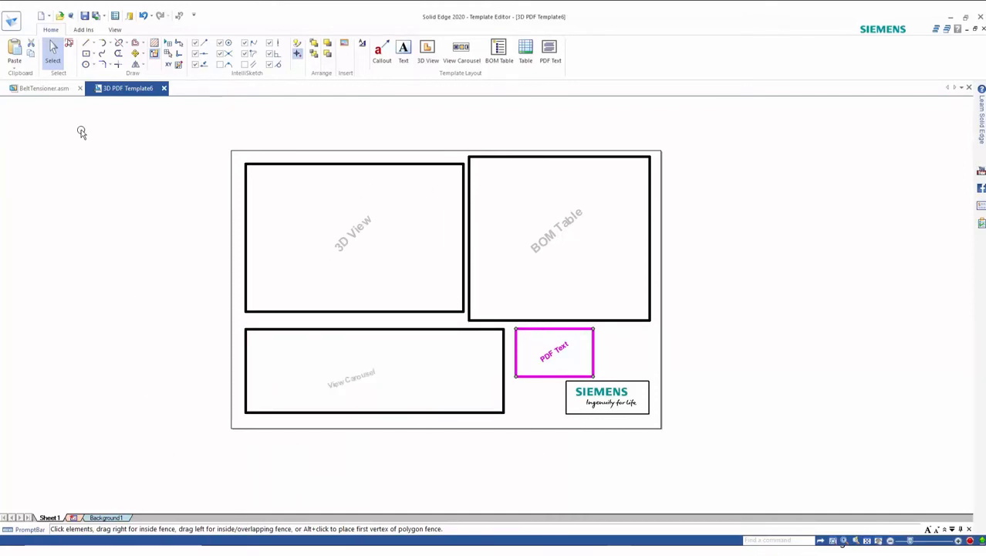
# Step: Open the Assembly_Landscape.dft template from the MBD Templates Default folder
pyautogui.click(59, 17)
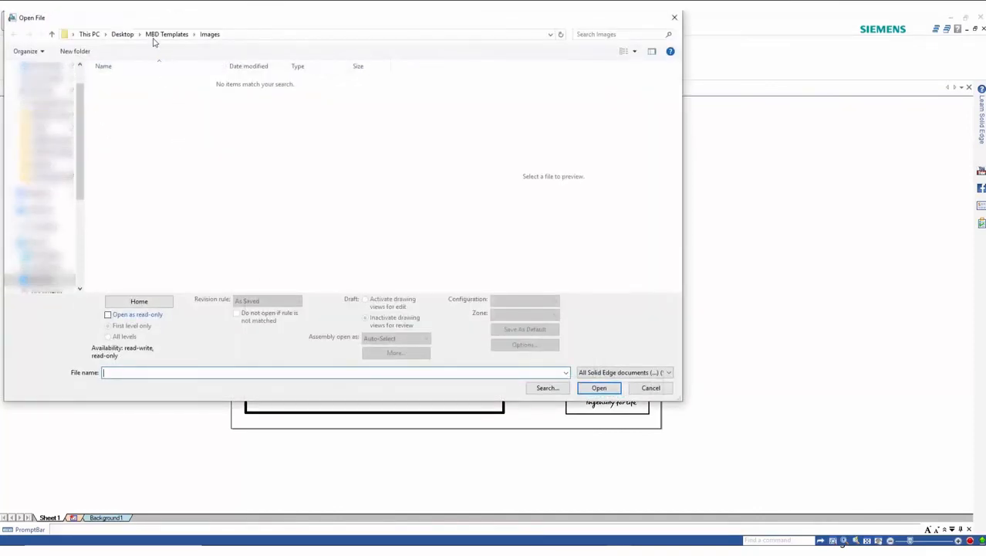
pyautogui.click(155, 39)
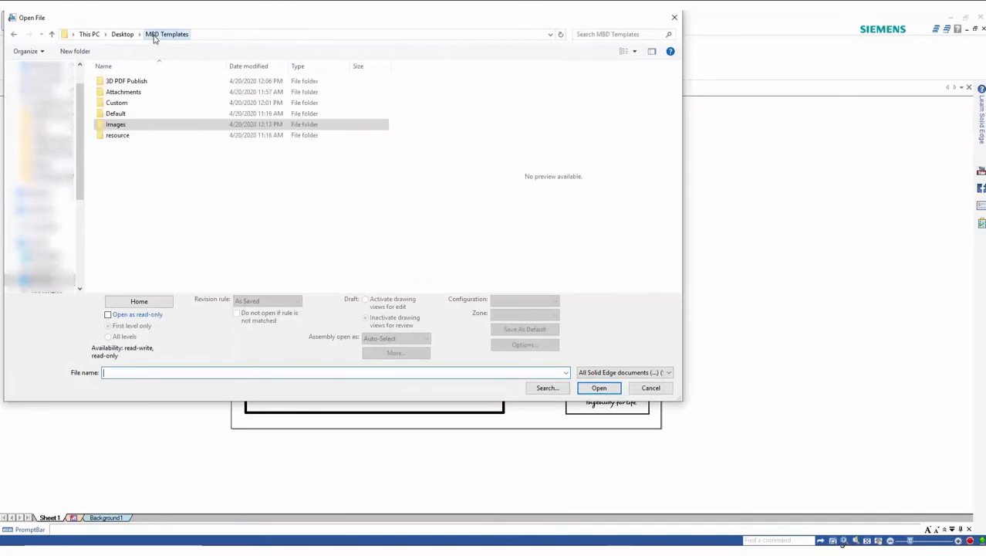
pyautogui.click(118, 117)
pyautogui.doubleClick(115, 114)
pyautogui.click(128, 82)
pyautogui.click(586, 389)
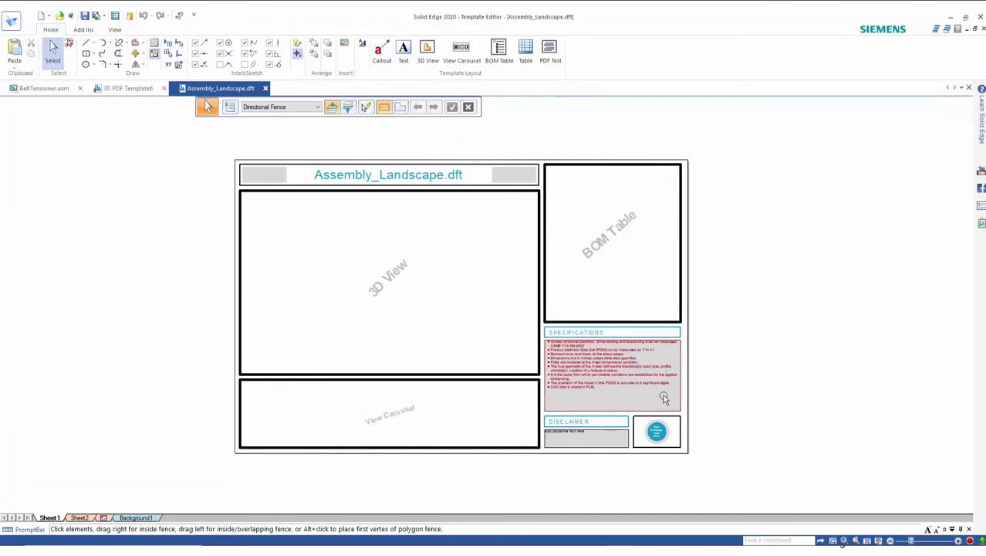
# Step: Review the sample template's Sheet2 layout of PDF text fields, then return to Sheet1
pyautogui.click(85, 517)
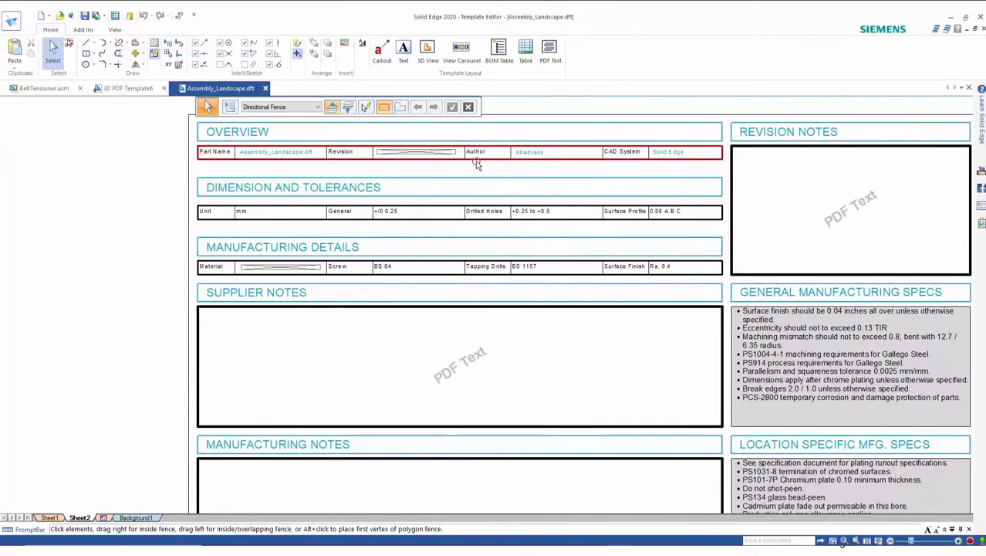
pyautogui.click(519, 156)
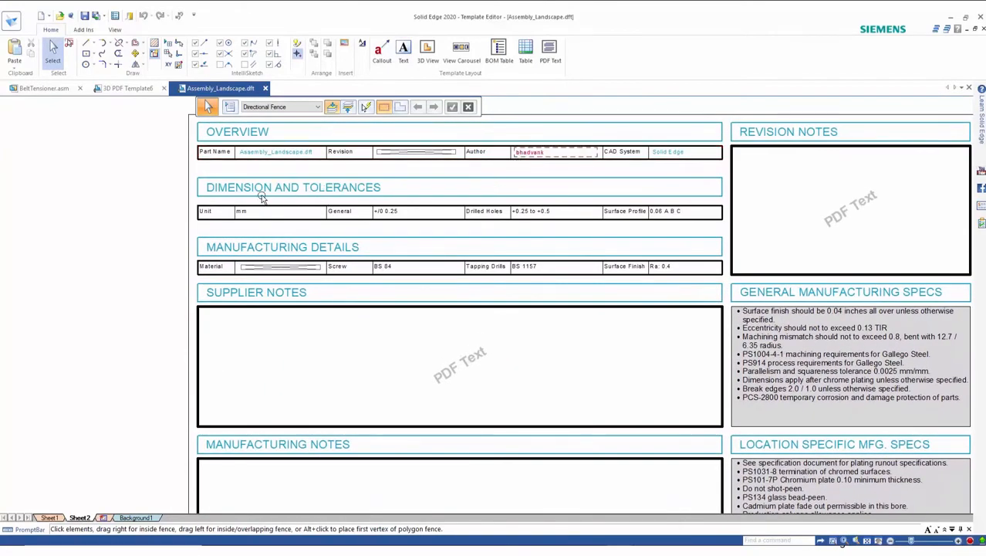
pyautogui.moveTo(98, 292); pyautogui.dragTo(98, 284, button='middle')
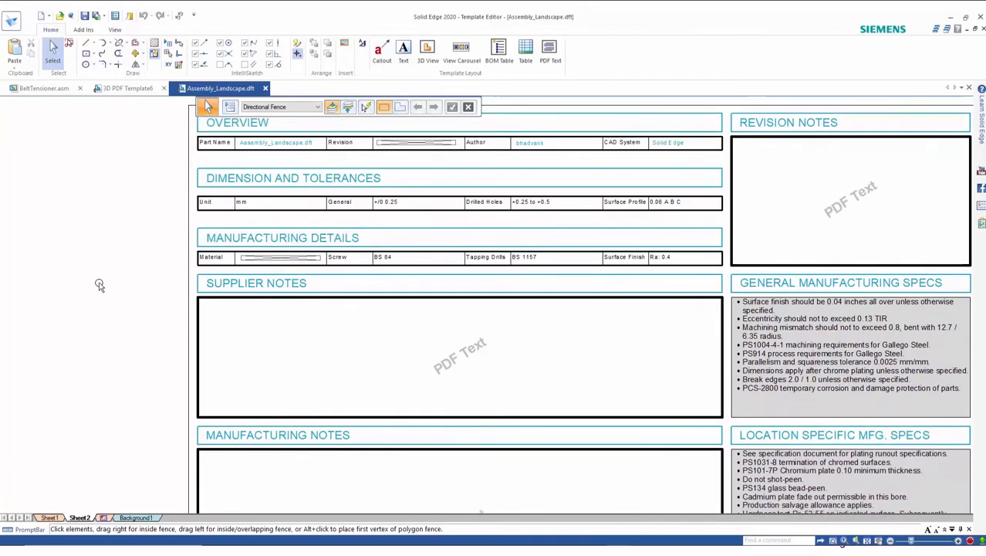
pyautogui.scroll(-3, 99, 285)
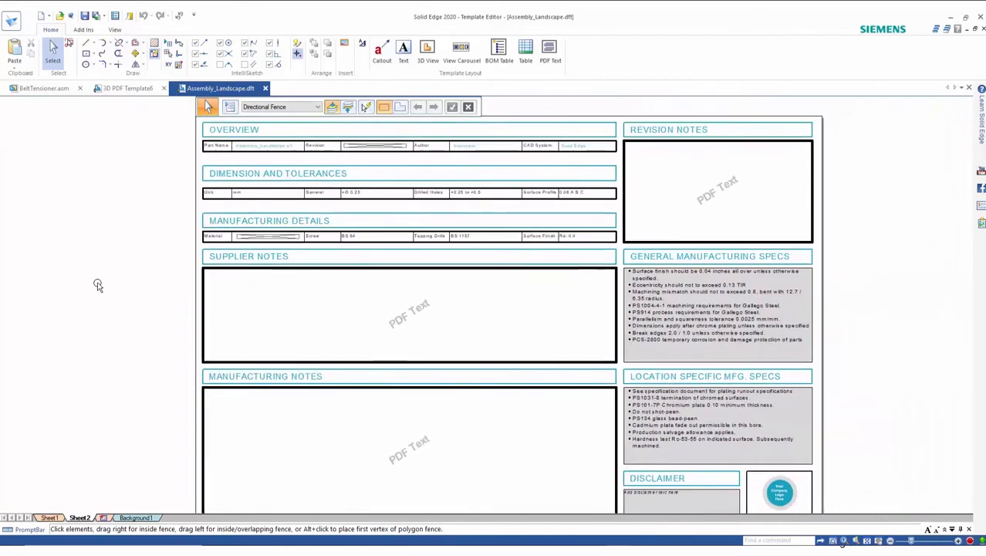
pyautogui.click(60, 516)
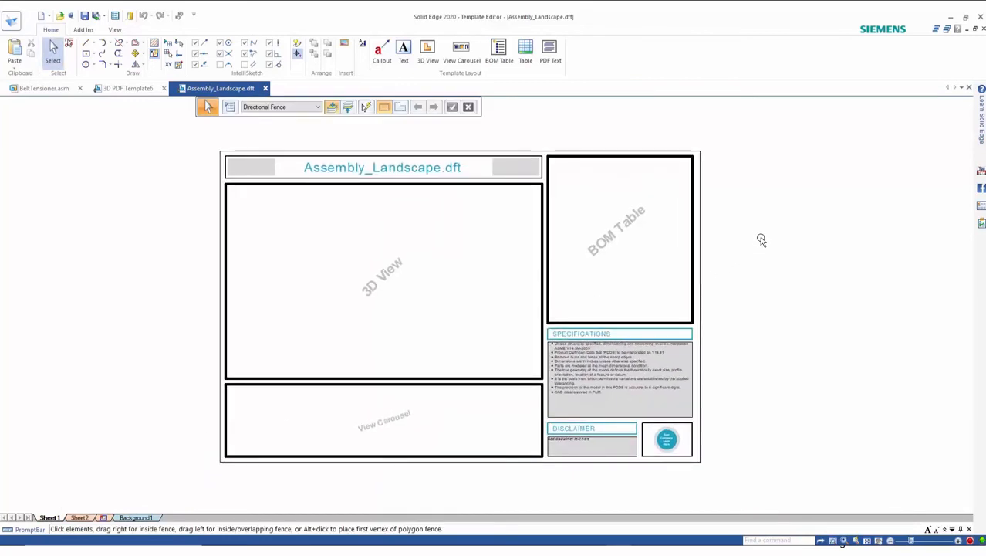
# Step: Publish BeltTensioner.asm as a 3D PDF with the Assembly_Landscape template, attaching ECO-2002-EFL-00054.doc and the Siemens SW Solid Edge Model Based Definition PDF
pyautogui.click(31, 88)
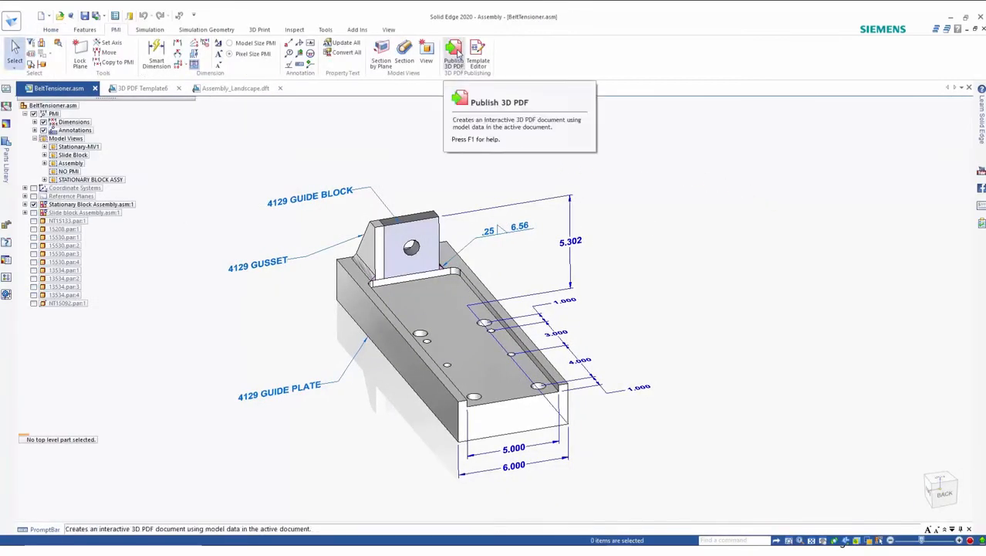
pyautogui.click(454, 57)
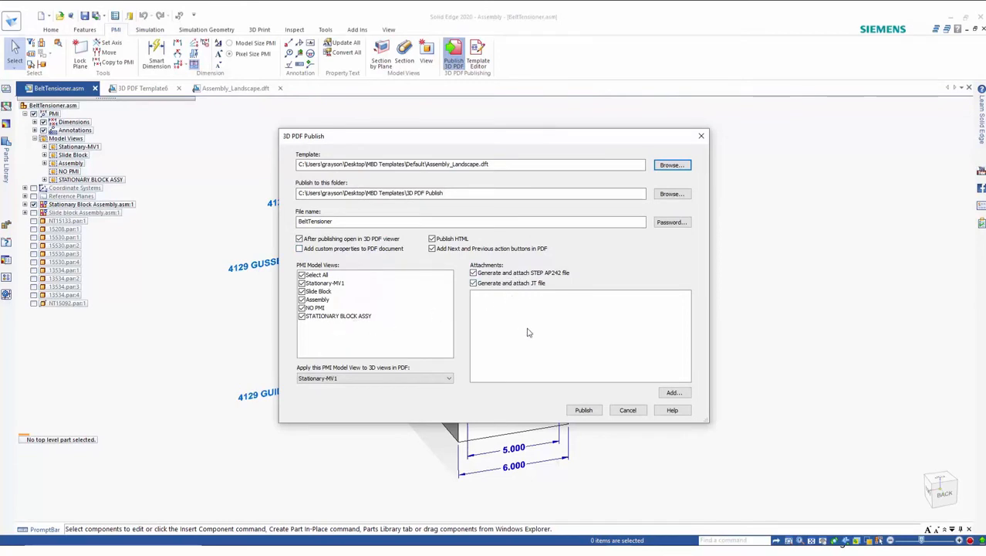
pyautogui.click(673, 392)
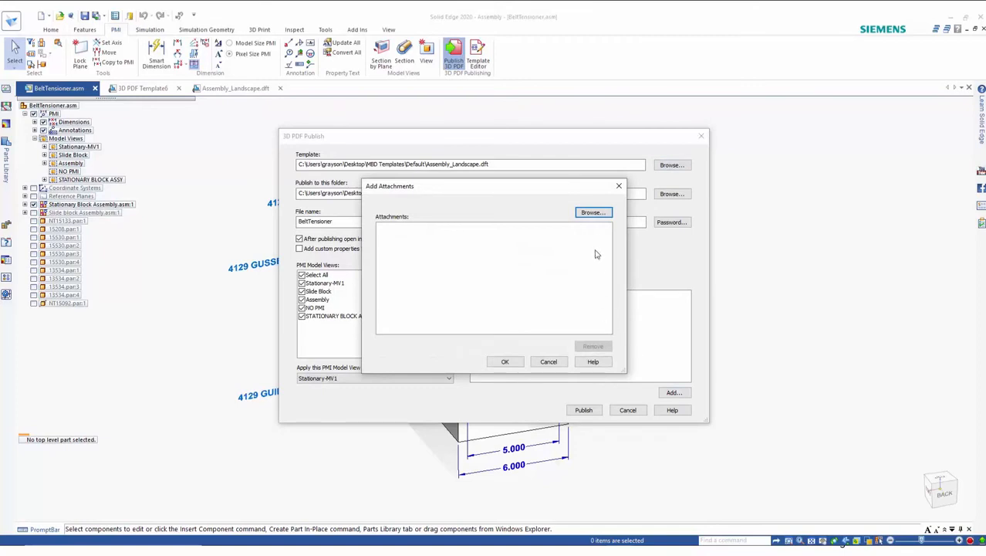
pyautogui.click(593, 212)
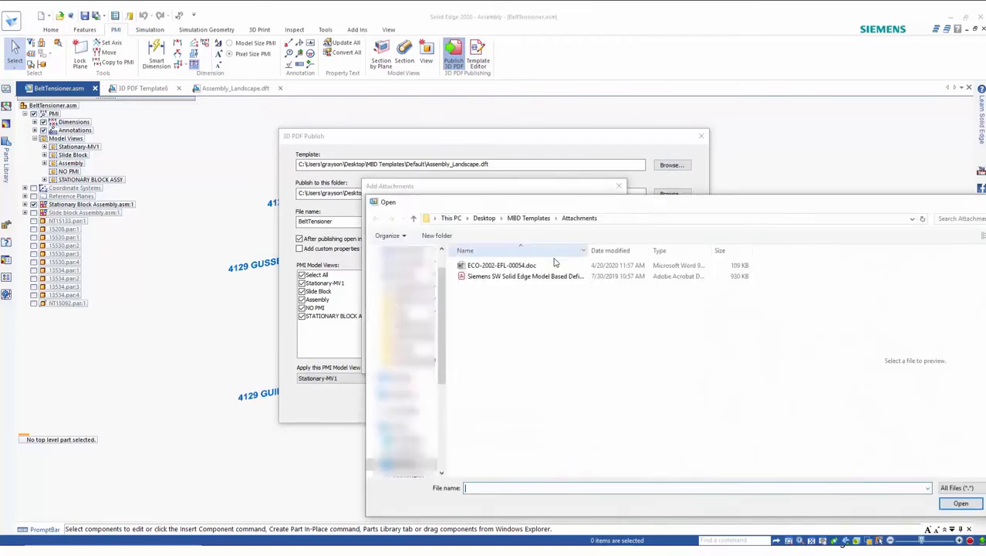
pyautogui.click(493, 266)
pyautogui.keyDown('ctrl'); pyautogui.click(480, 276); pyautogui.keyUp('ctrl')
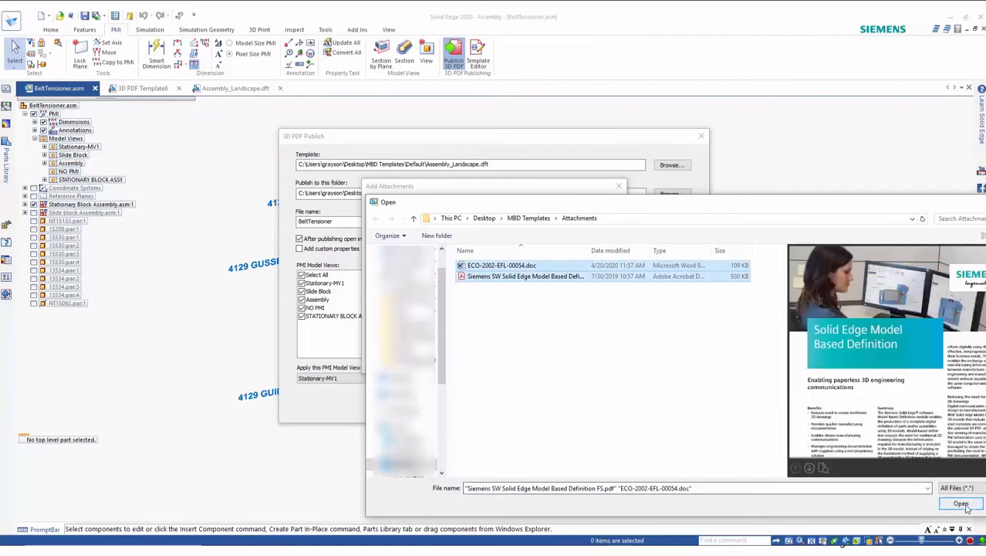
pyautogui.press('Return')
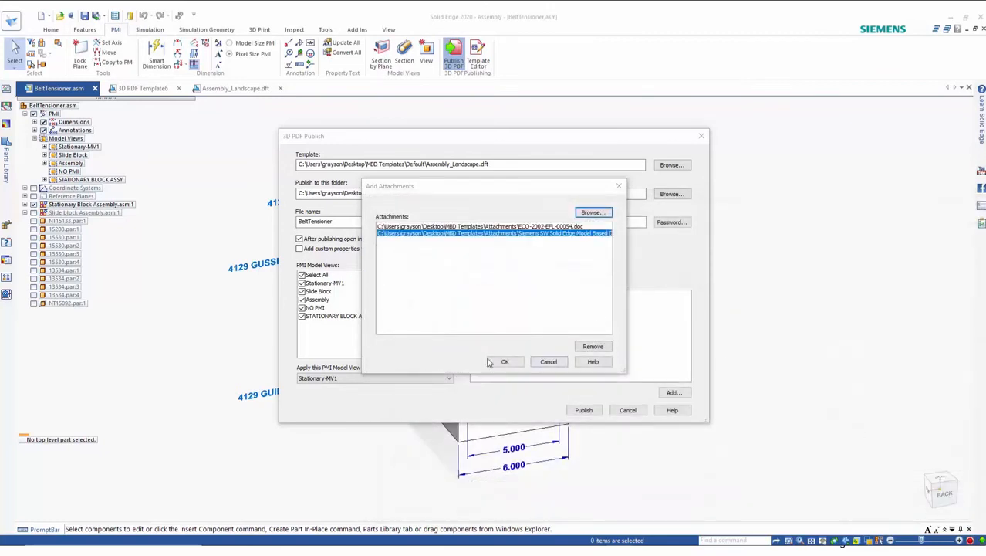
pyautogui.click(503, 363)
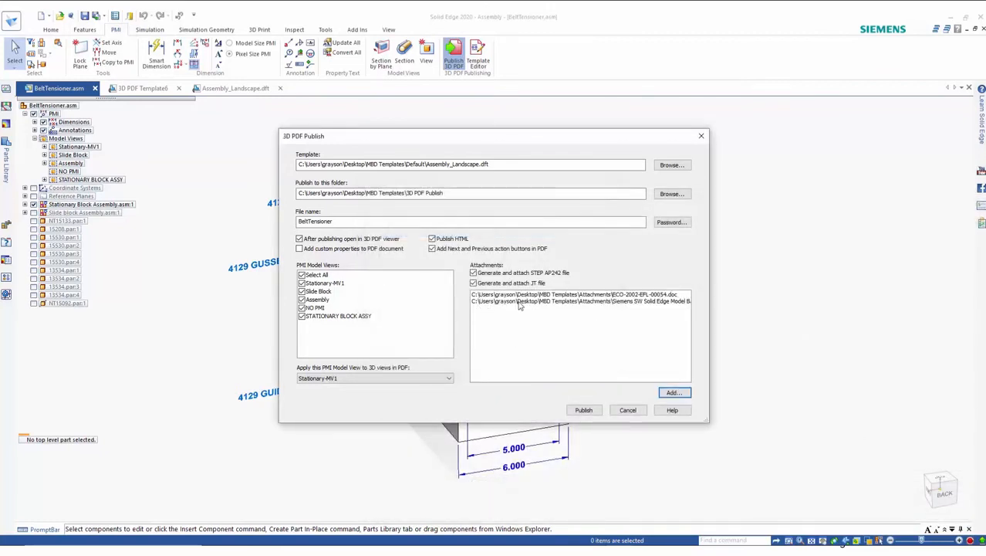
pyautogui.click(585, 409)
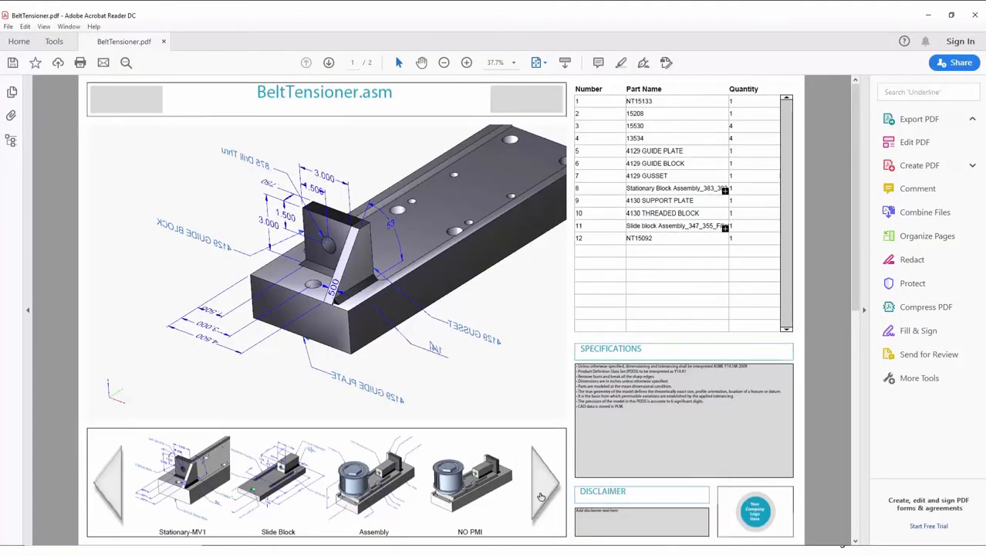
# Step: Browse the model views through the view carousel in the published PDF and rotate the 3D view
pyautogui.keyDown('ctrl'); pyautogui.scroll(-3, 540, 495); pyautogui.keyUp('ctrl')
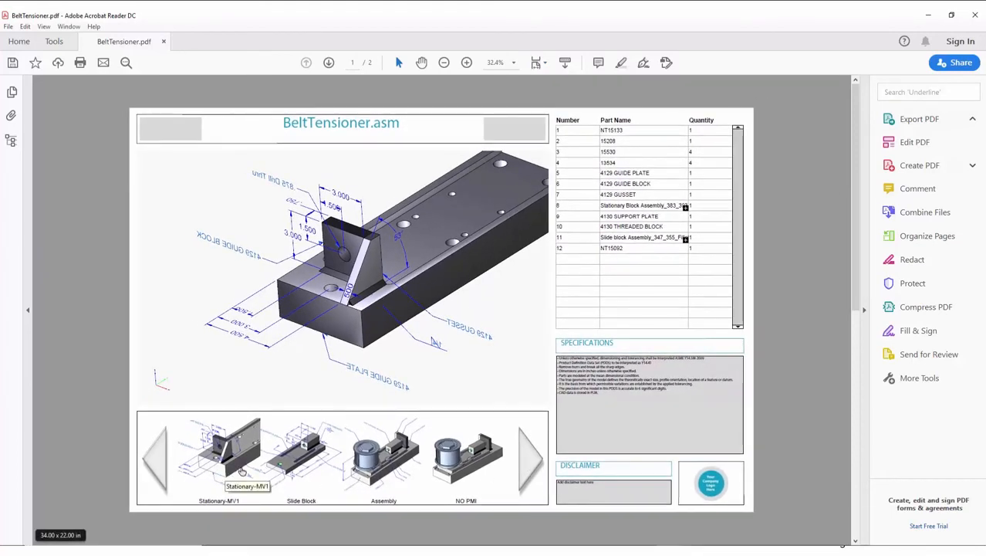
pyautogui.click(291, 467)
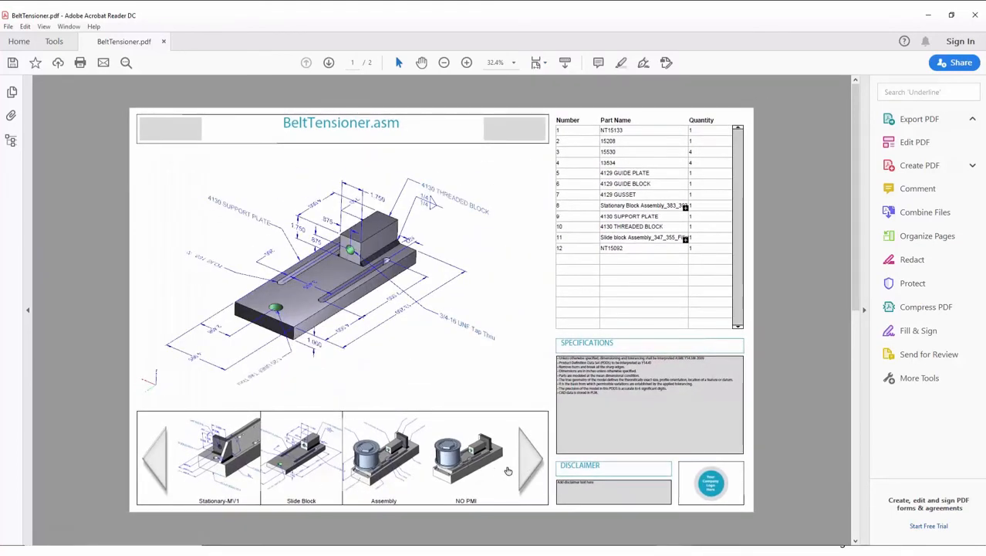
pyautogui.click(527, 467)
pyautogui.click(477, 463)
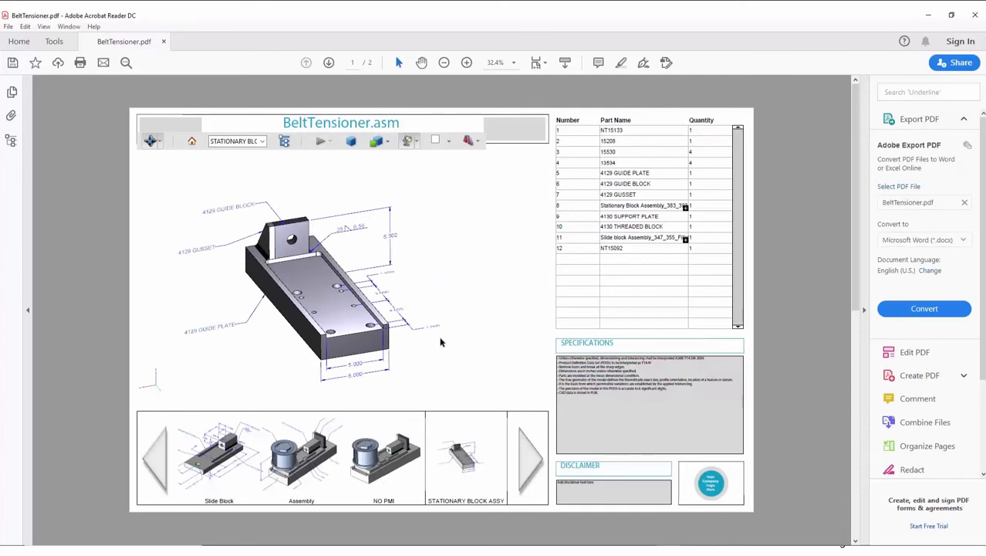
pyautogui.moveTo(413, 367)
pyautogui.mouseDown()
pyautogui.moveTo(384, 361)
pyautogui.moveTo(402, 360)
pyautogui.mouseUp()
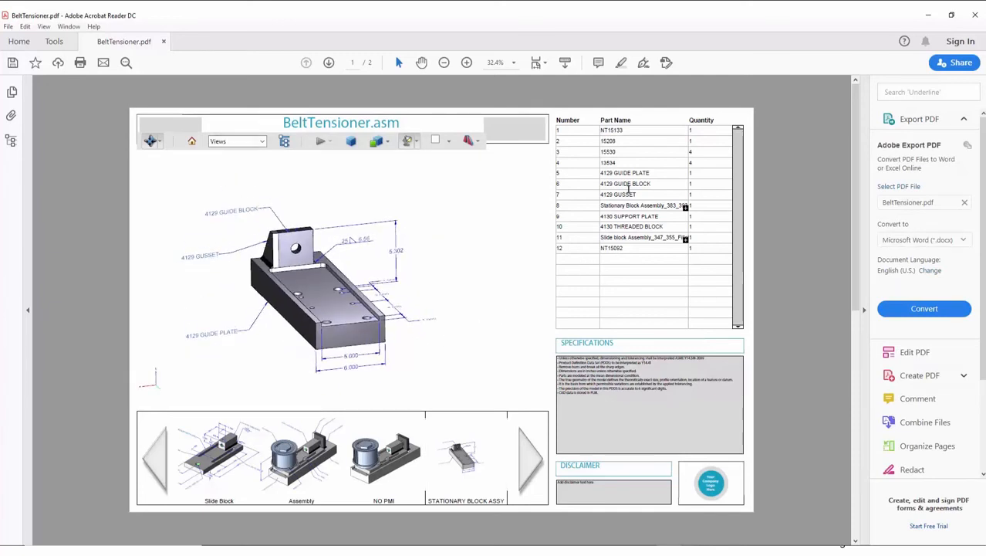
# Step: Select the 4129 GUSSET, GUIDE BLOCK and GUIDE PLATE rows in the PDF BOM to highlight those parts
pyautogui.click(625, 195)
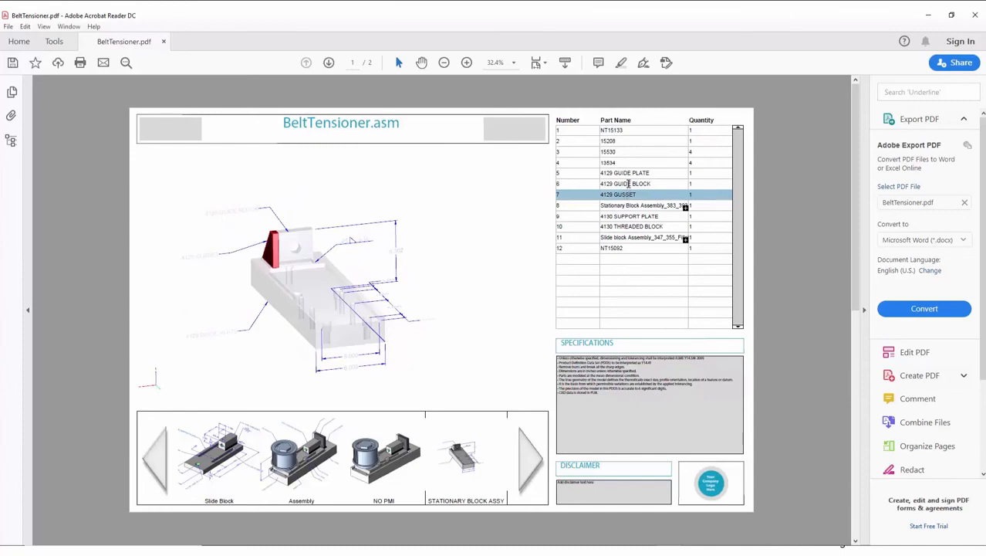
pyautogui.click(628, 183)
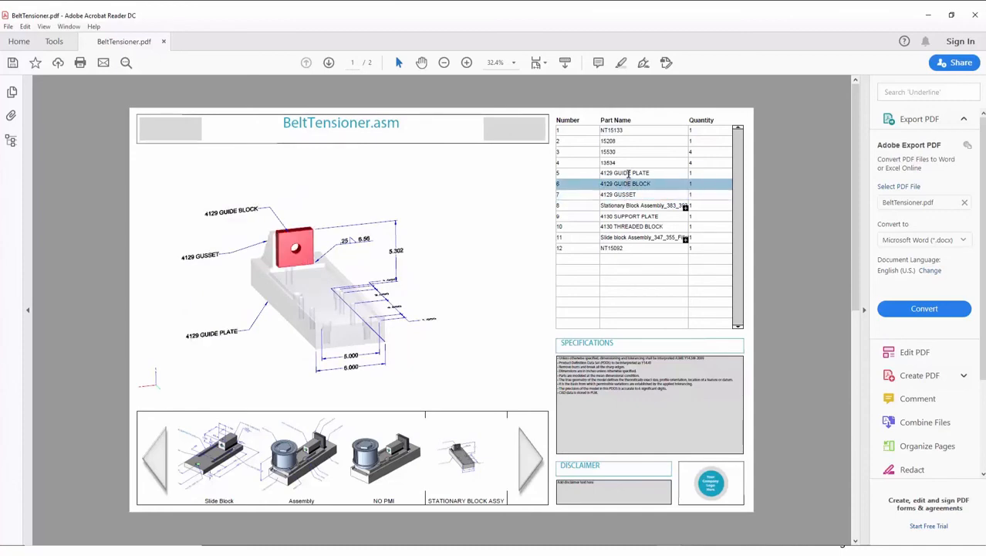
pyautogui.click(628, 174)
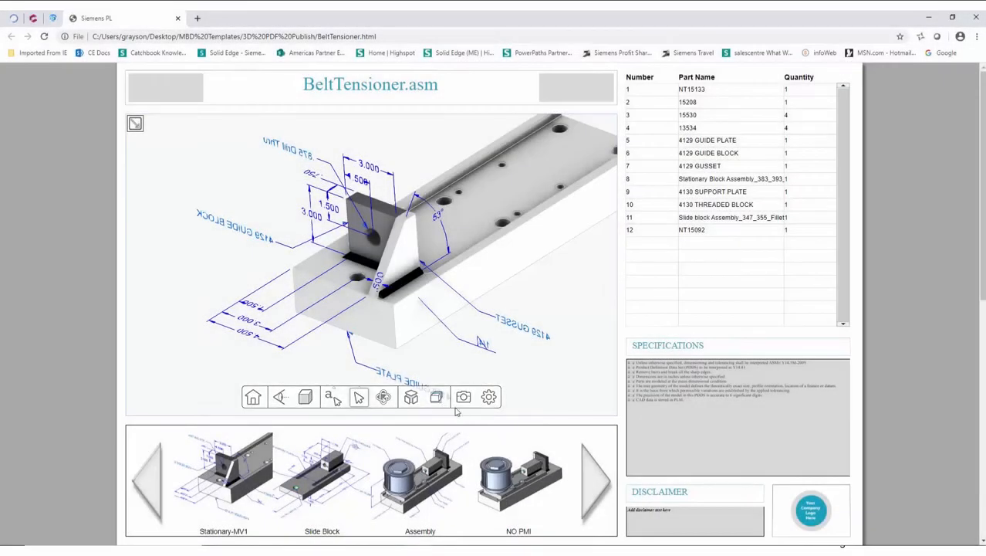
# Step: Step through the view carousel in the published HTML page to show the NO PMI and STATIONARY BLOCK ASSY views
pyautogui.click(513, 492)
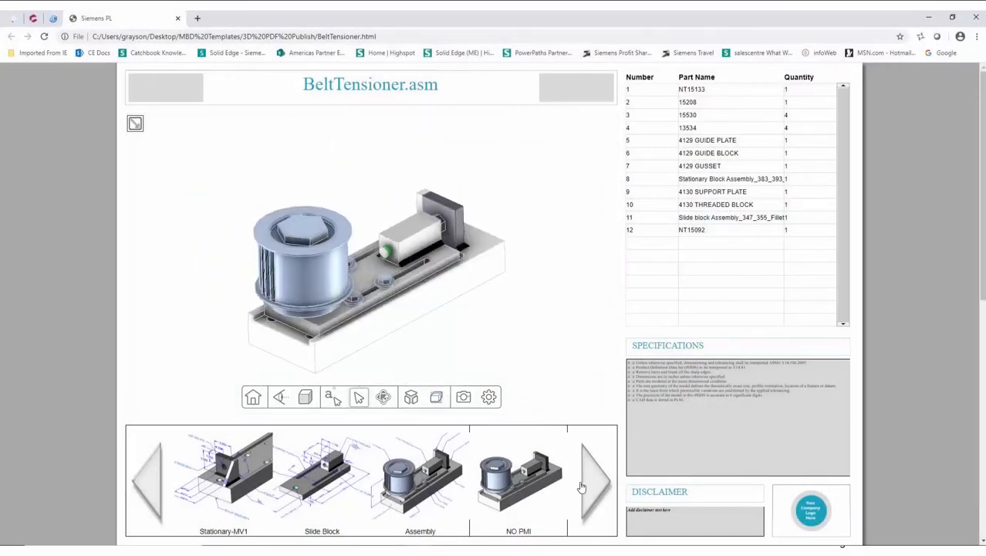
pyautogui.click(588, 484)
pyautogui.click(516, 486)
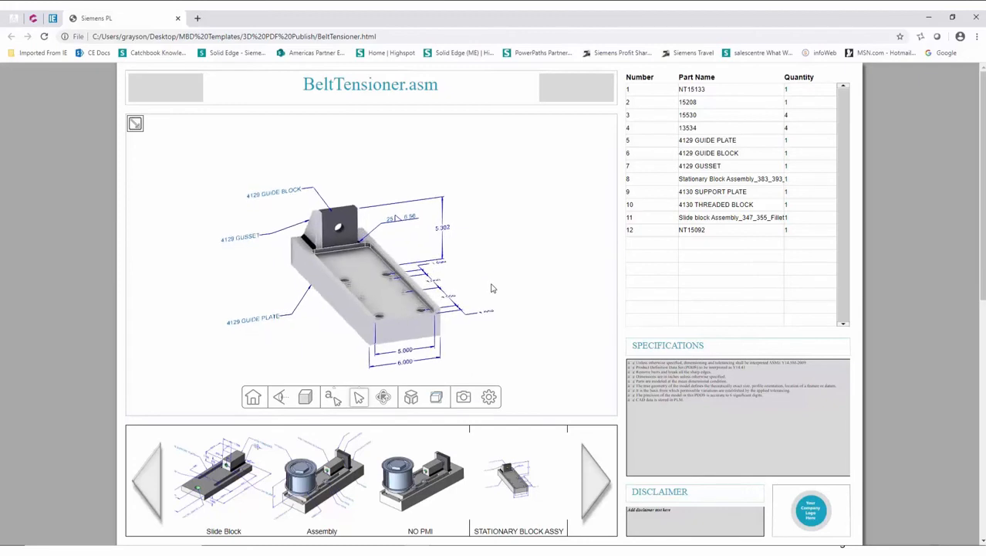
# Step: Select the guide plate, guide block and gusset rows in the HTML BOM to highlight those parts
pyautogui.click(708, 143)
pyautogui.click(710, 153)
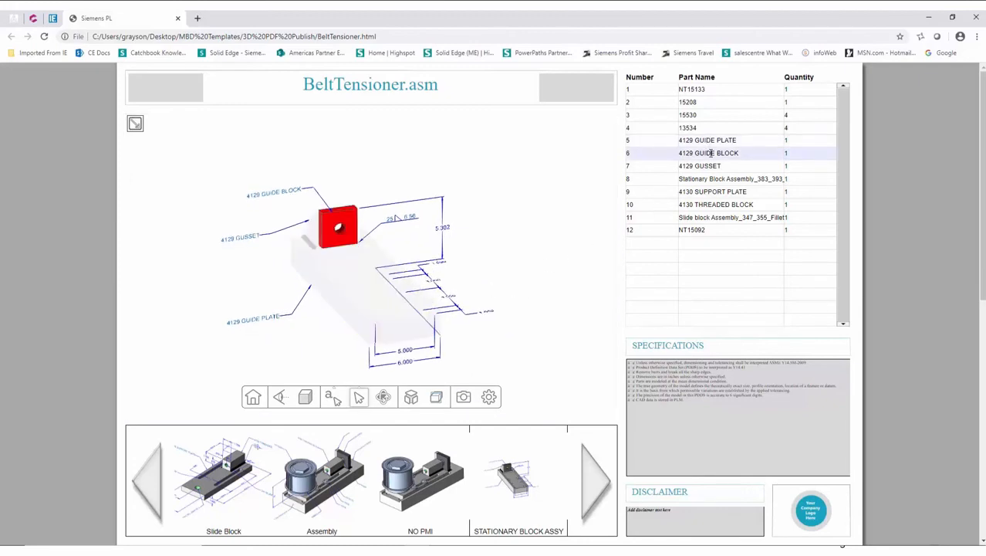
pyautogui.click(710, 167)
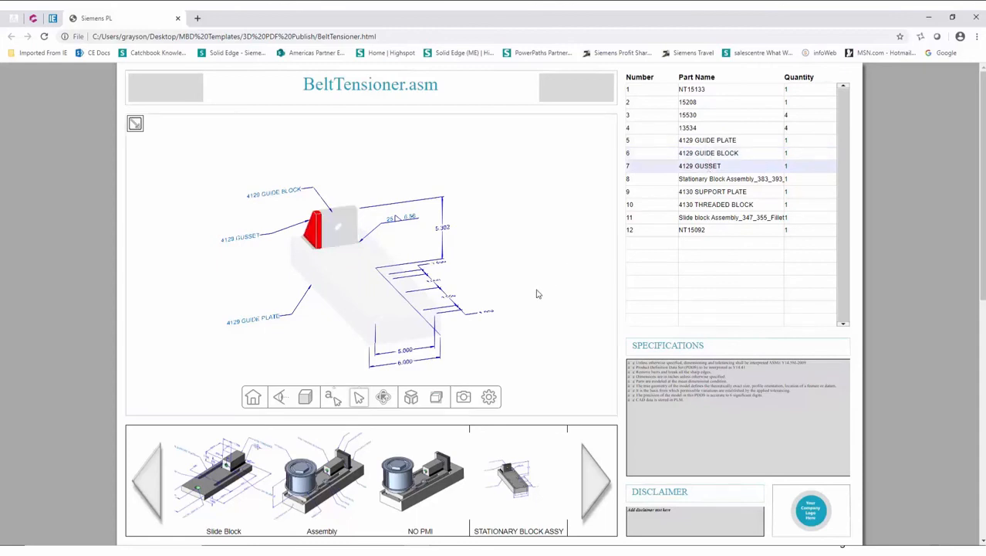
# Step: Try the section plane tools on the HTML 3D view, moving and toggling the cutting planes
pyautogui.click(305, 397)
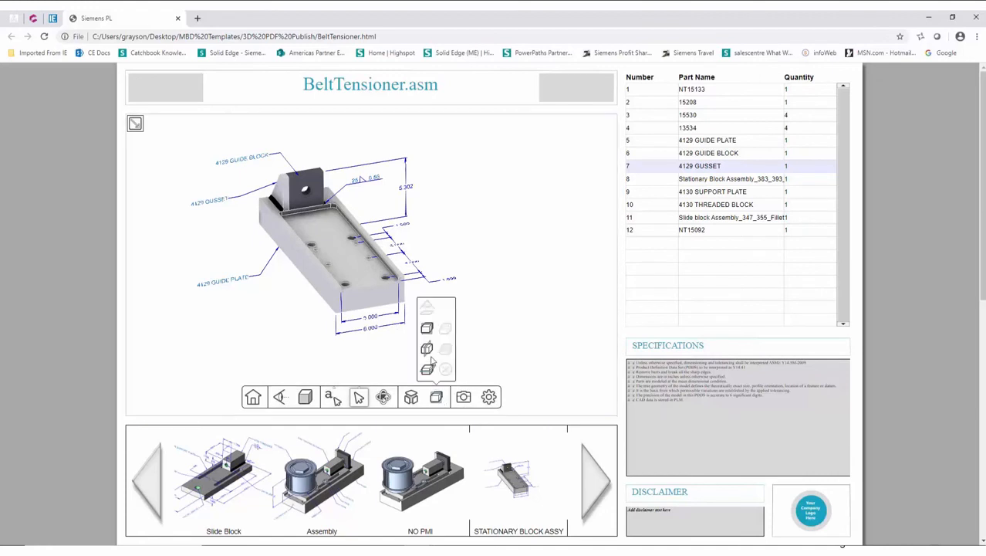
pyautogui.click(426, 349)
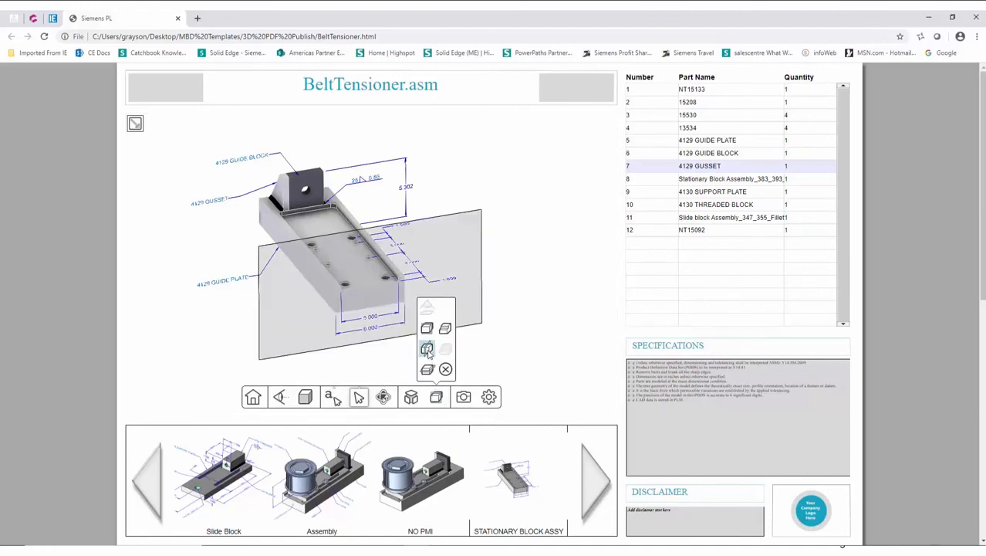
pyautogui.moveTo(484, 319)
pyautogui.mouseDown()
pyautogui.moveTo(434, 261)
pyautogui.moveTo(498, 317)
pyautogui.mouseUp()
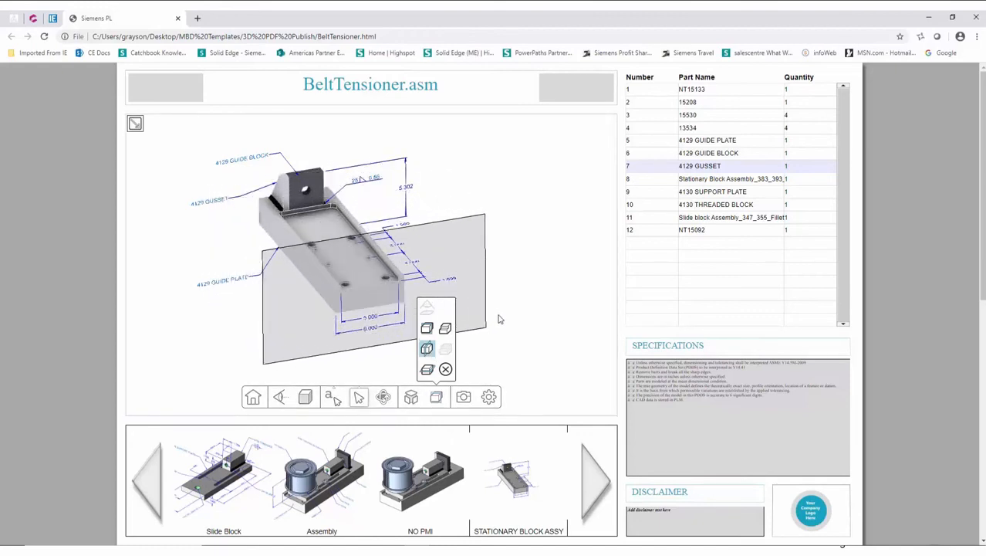
pyautogui.click(427, 350)
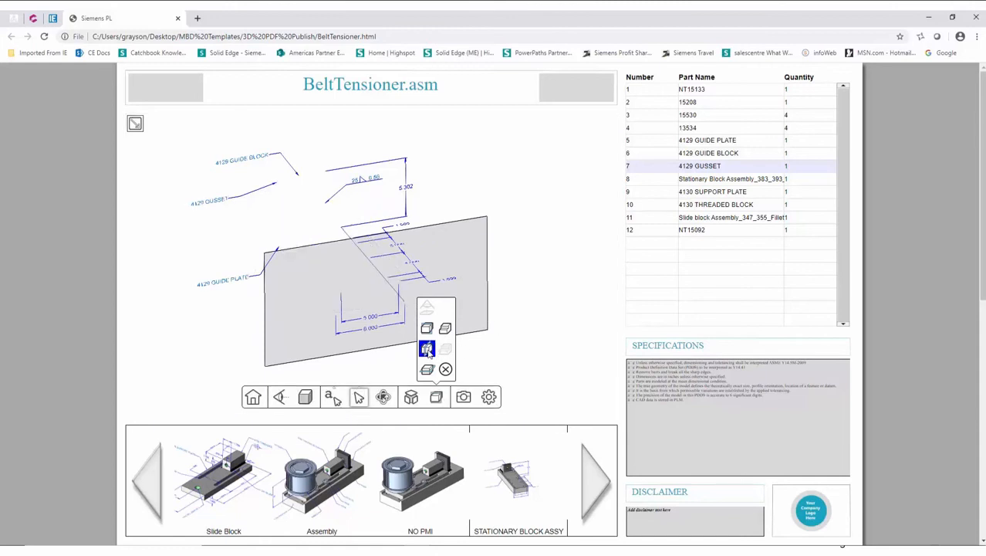
pyautogui.click(427, 350)
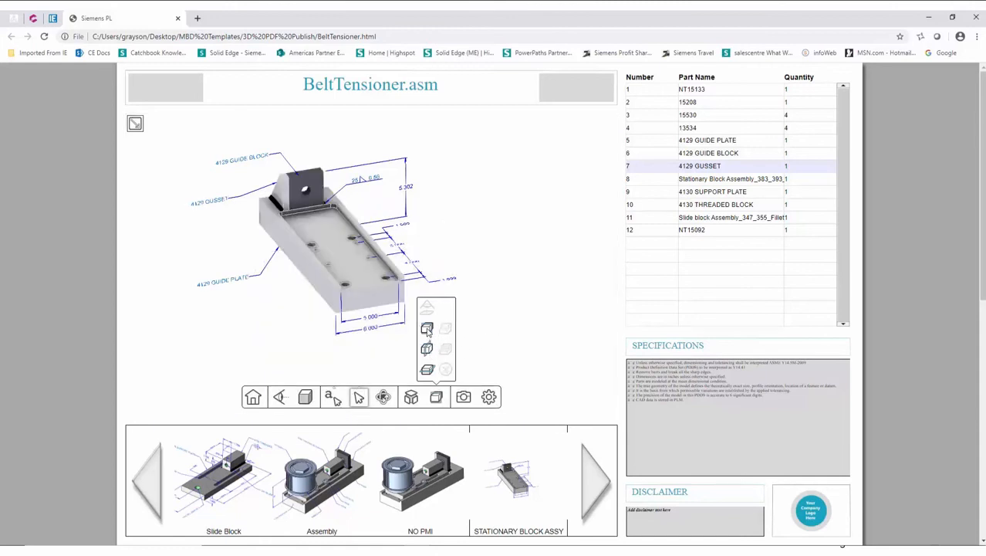
pyautogui.click(426, 329)
pyautogui.moveTo(260, 321); pyautogui.dragTo(292, 334)
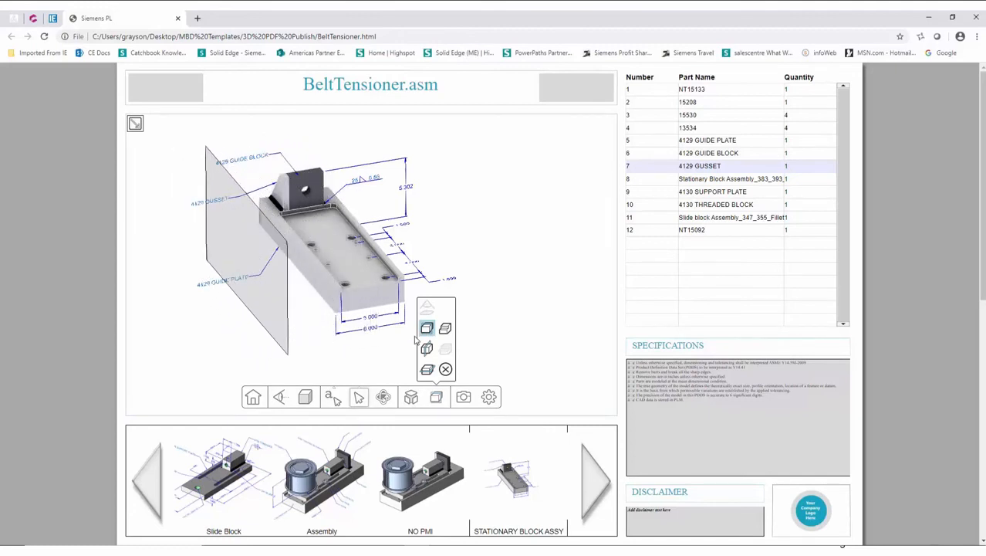
pyautogui.click(427, 328)
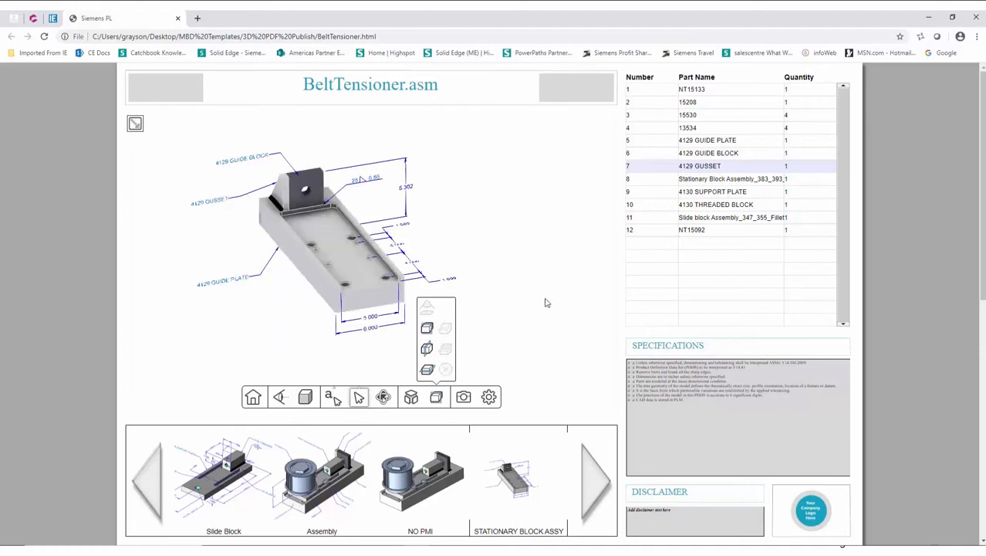
pyautogui.click(414, 401)
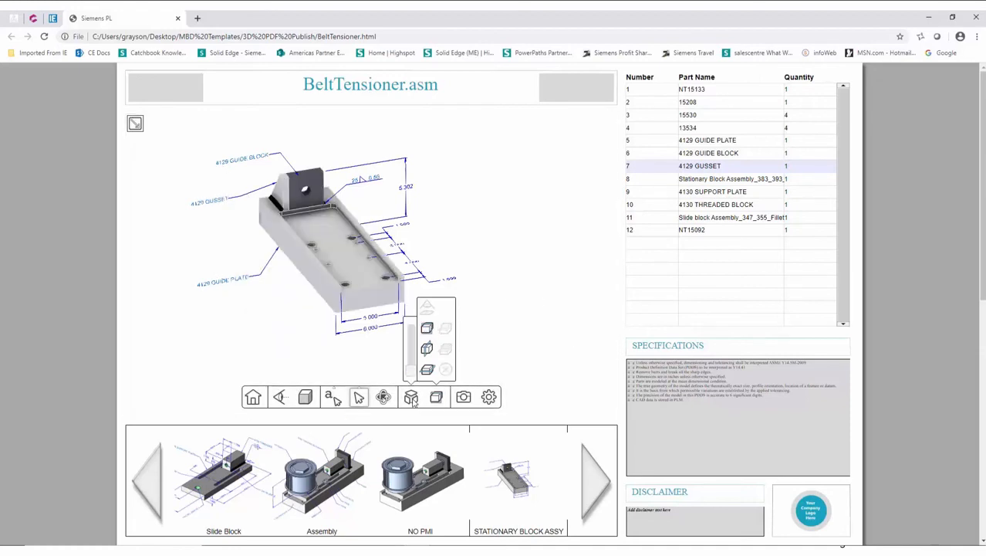